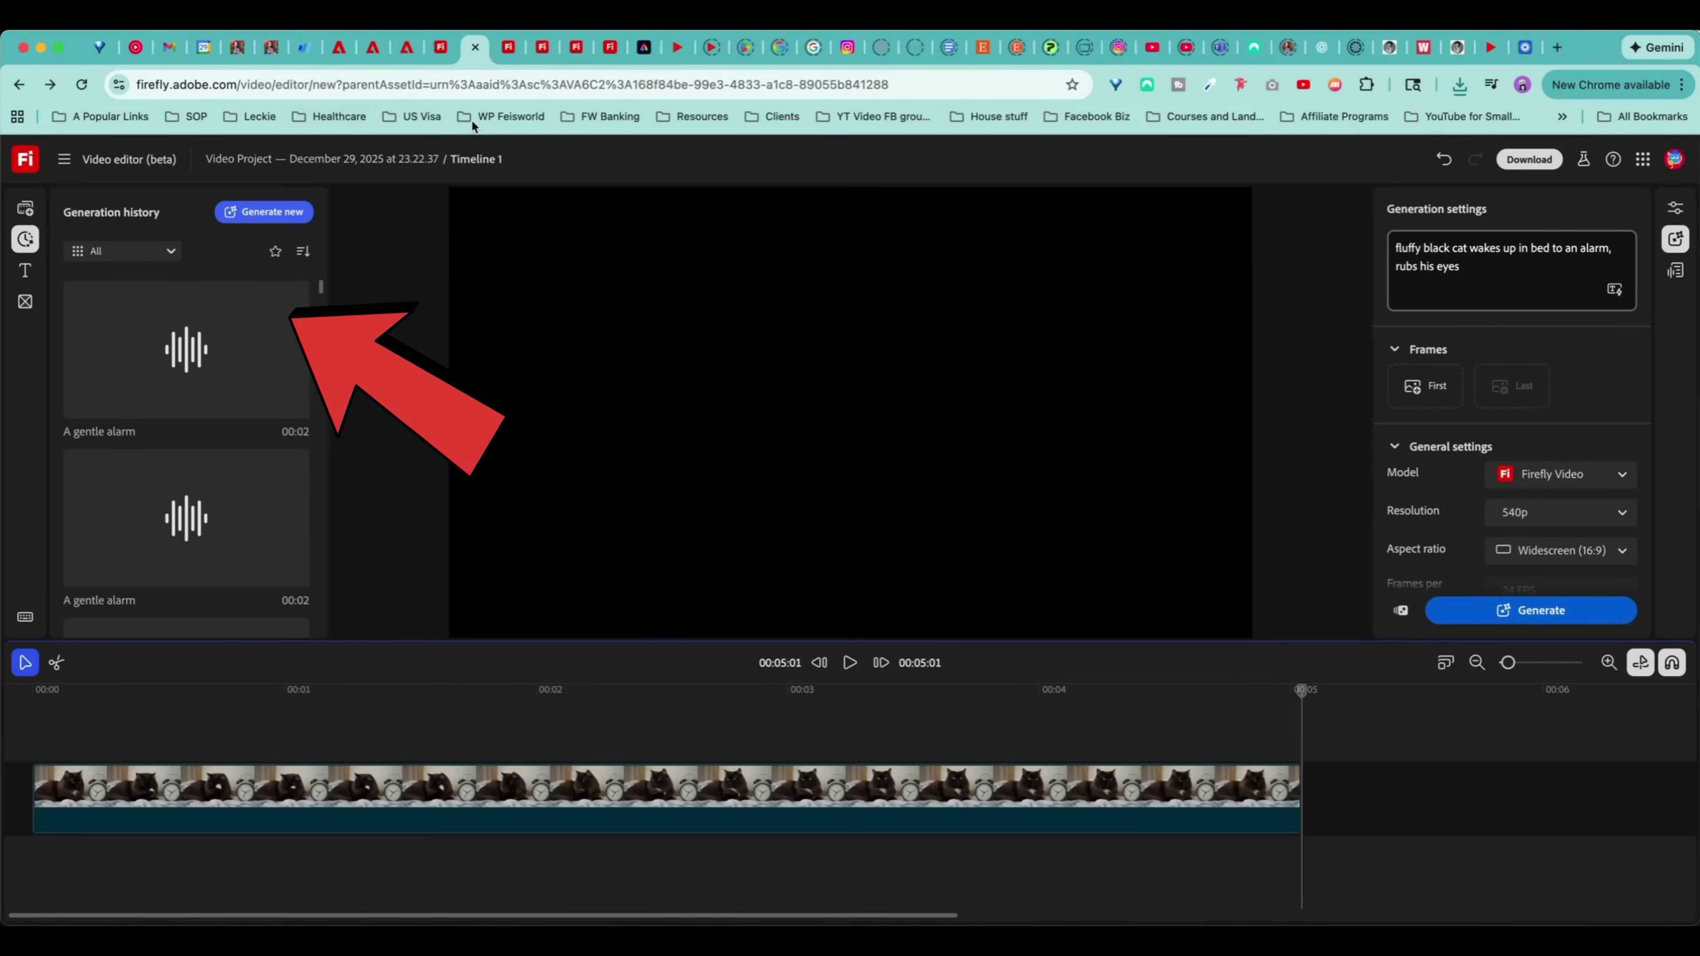
click(419, 709)
click(499, 727)
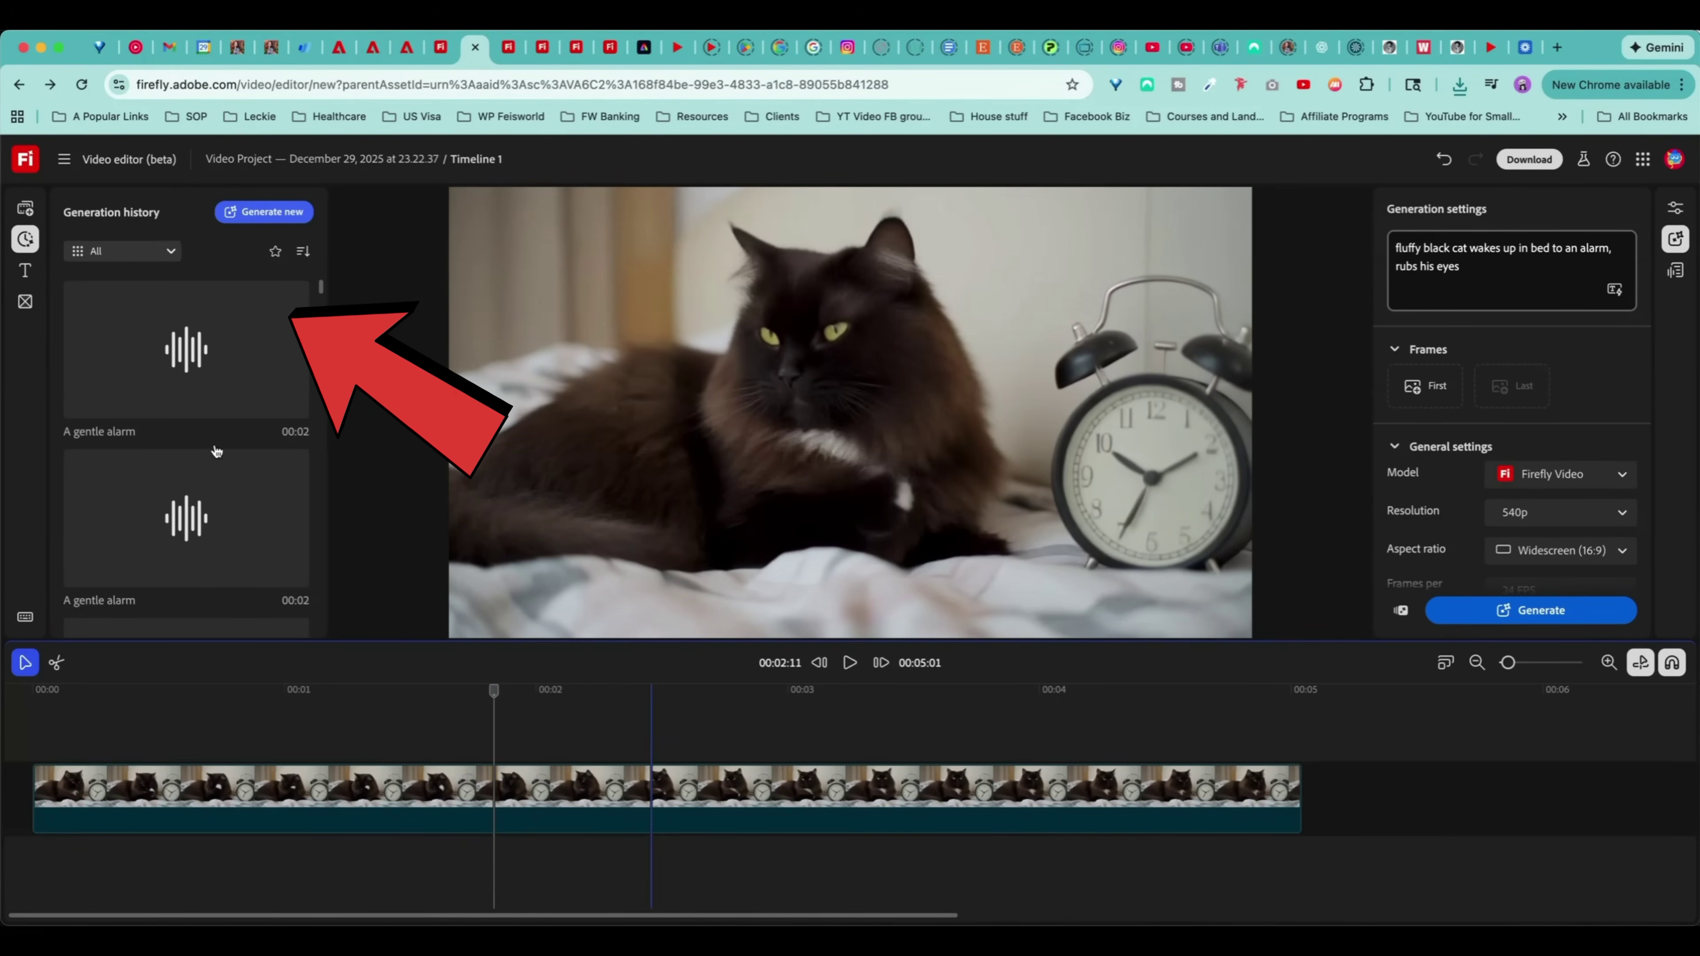
scroll(201, 510, down, 2)
scroll(174, 375, up, 2)
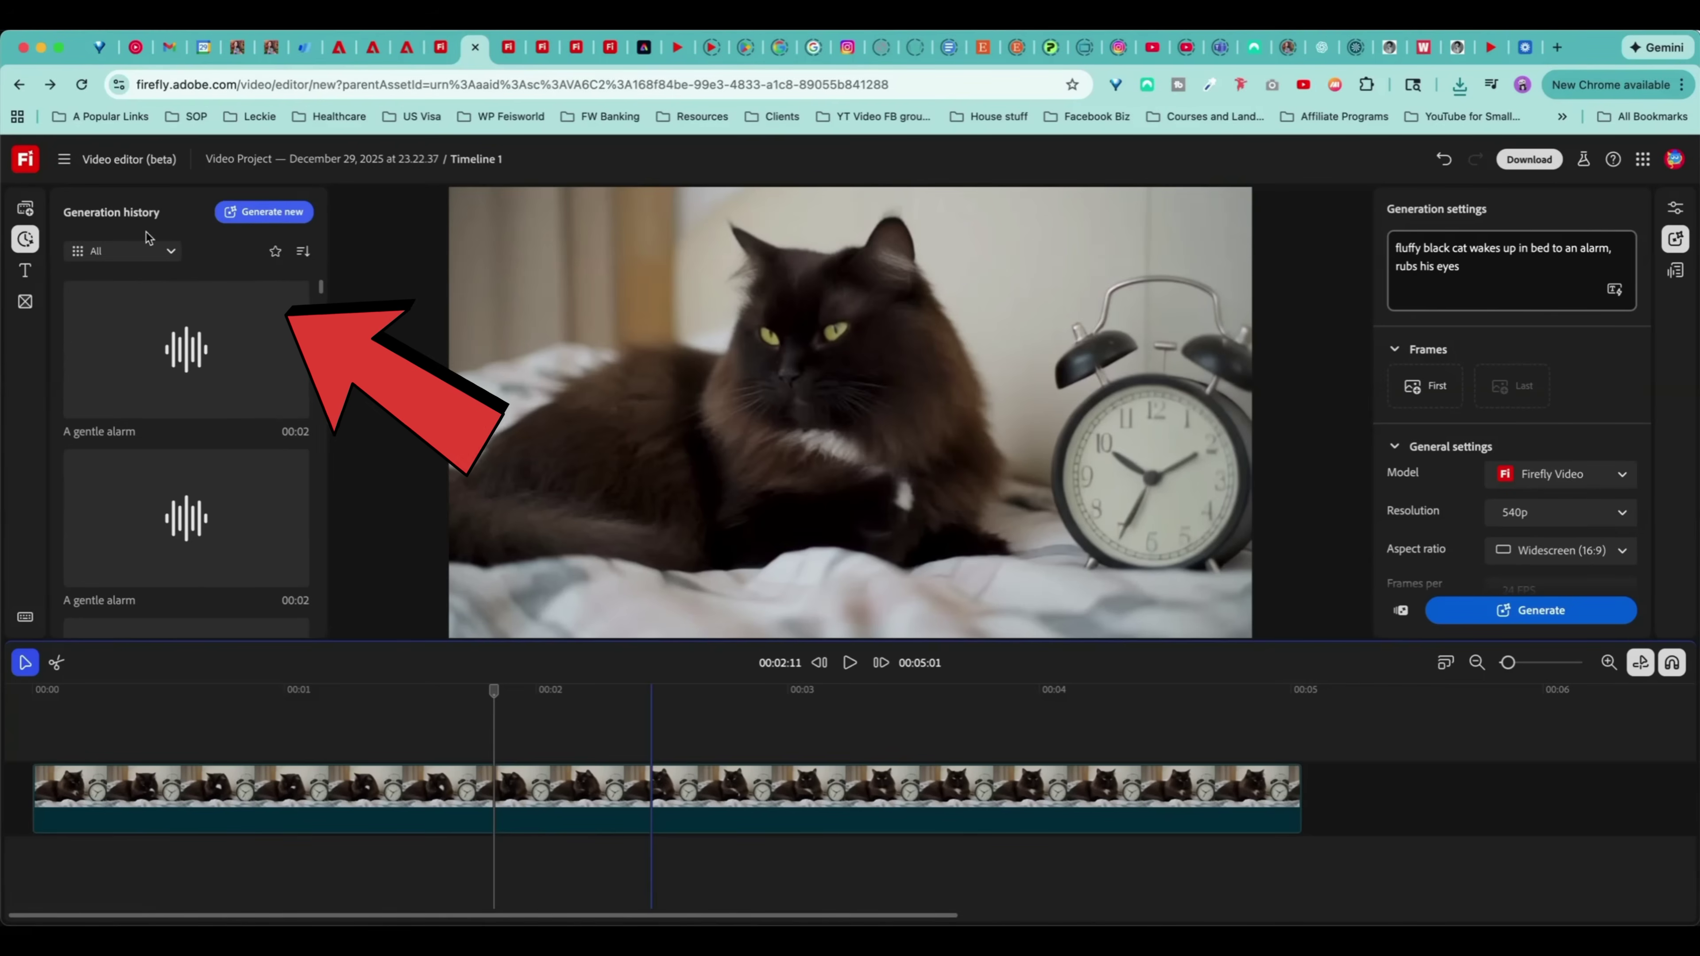
click(146, 261)
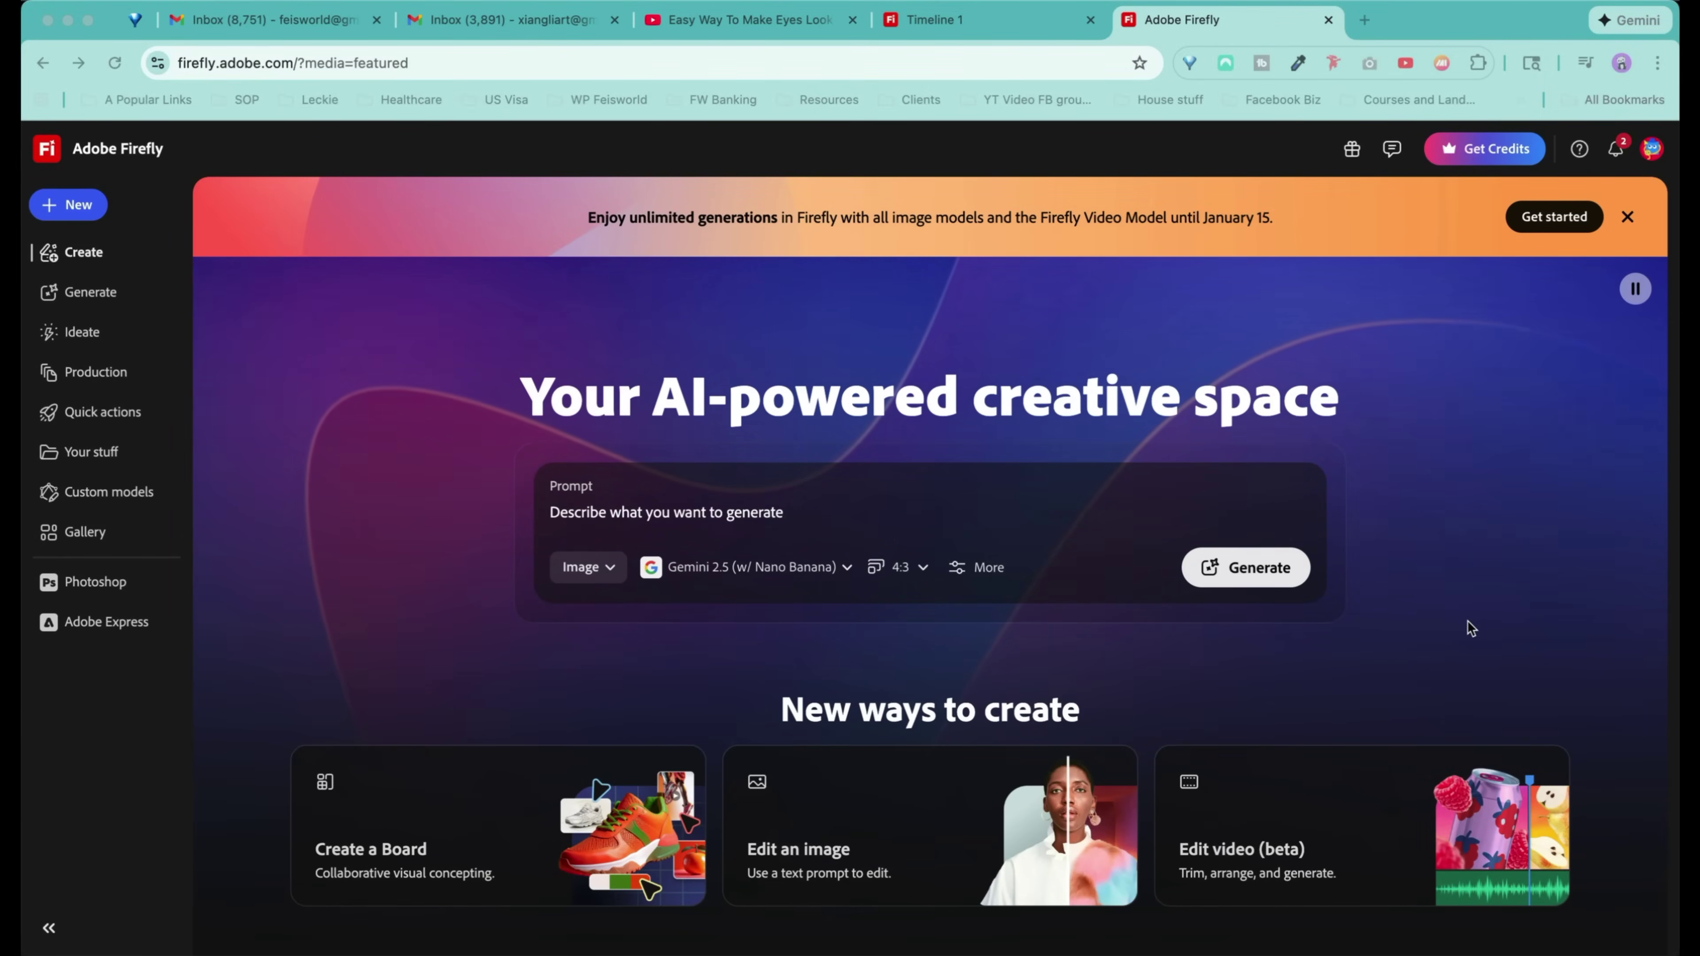
- Start a new video in the video editor and open the recent Timeline 1 showing the black cat and alarm clock
click(84, 206)
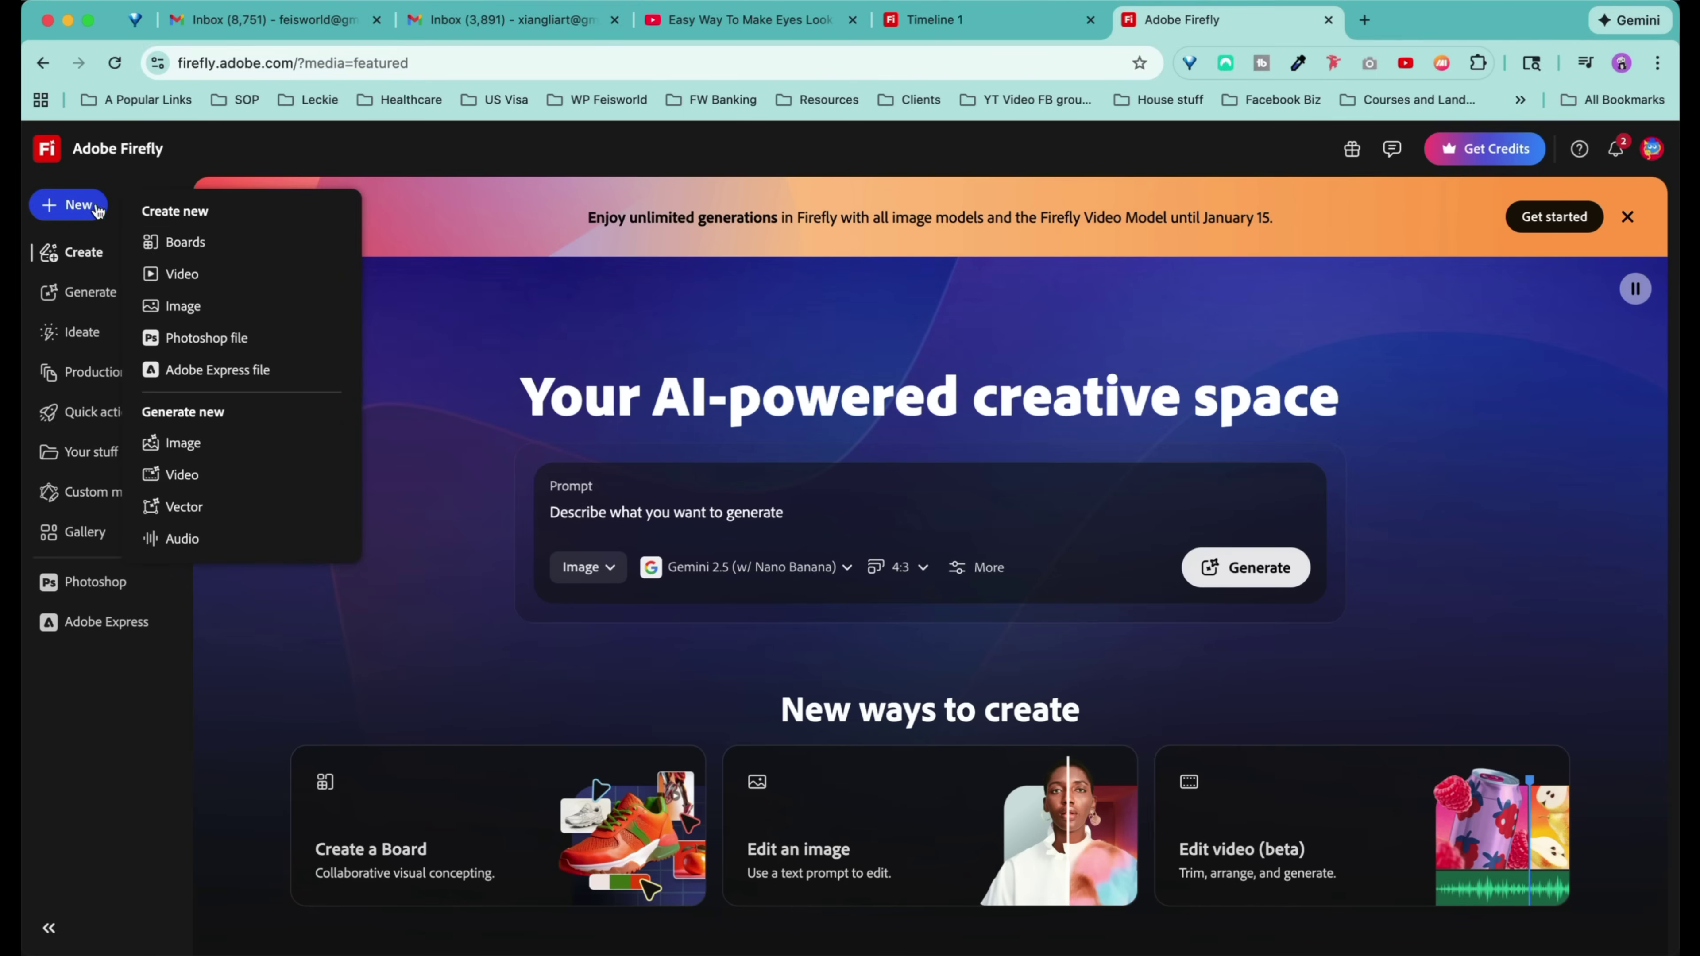
click(201, 280)
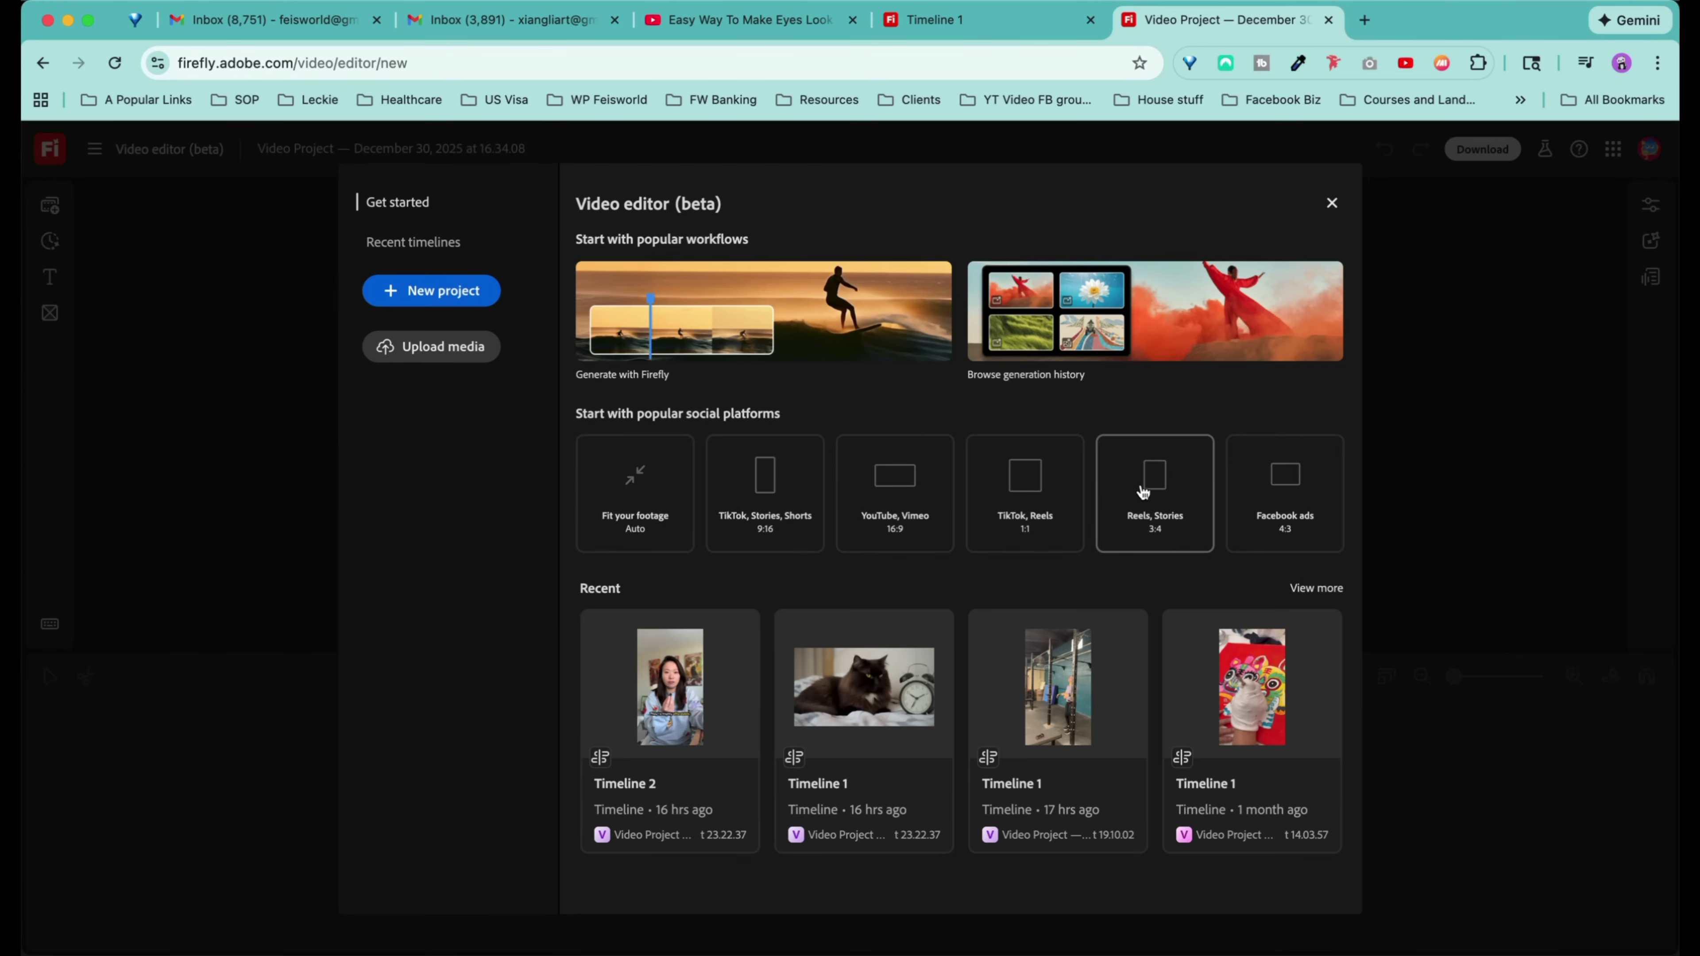
click(878, 697)
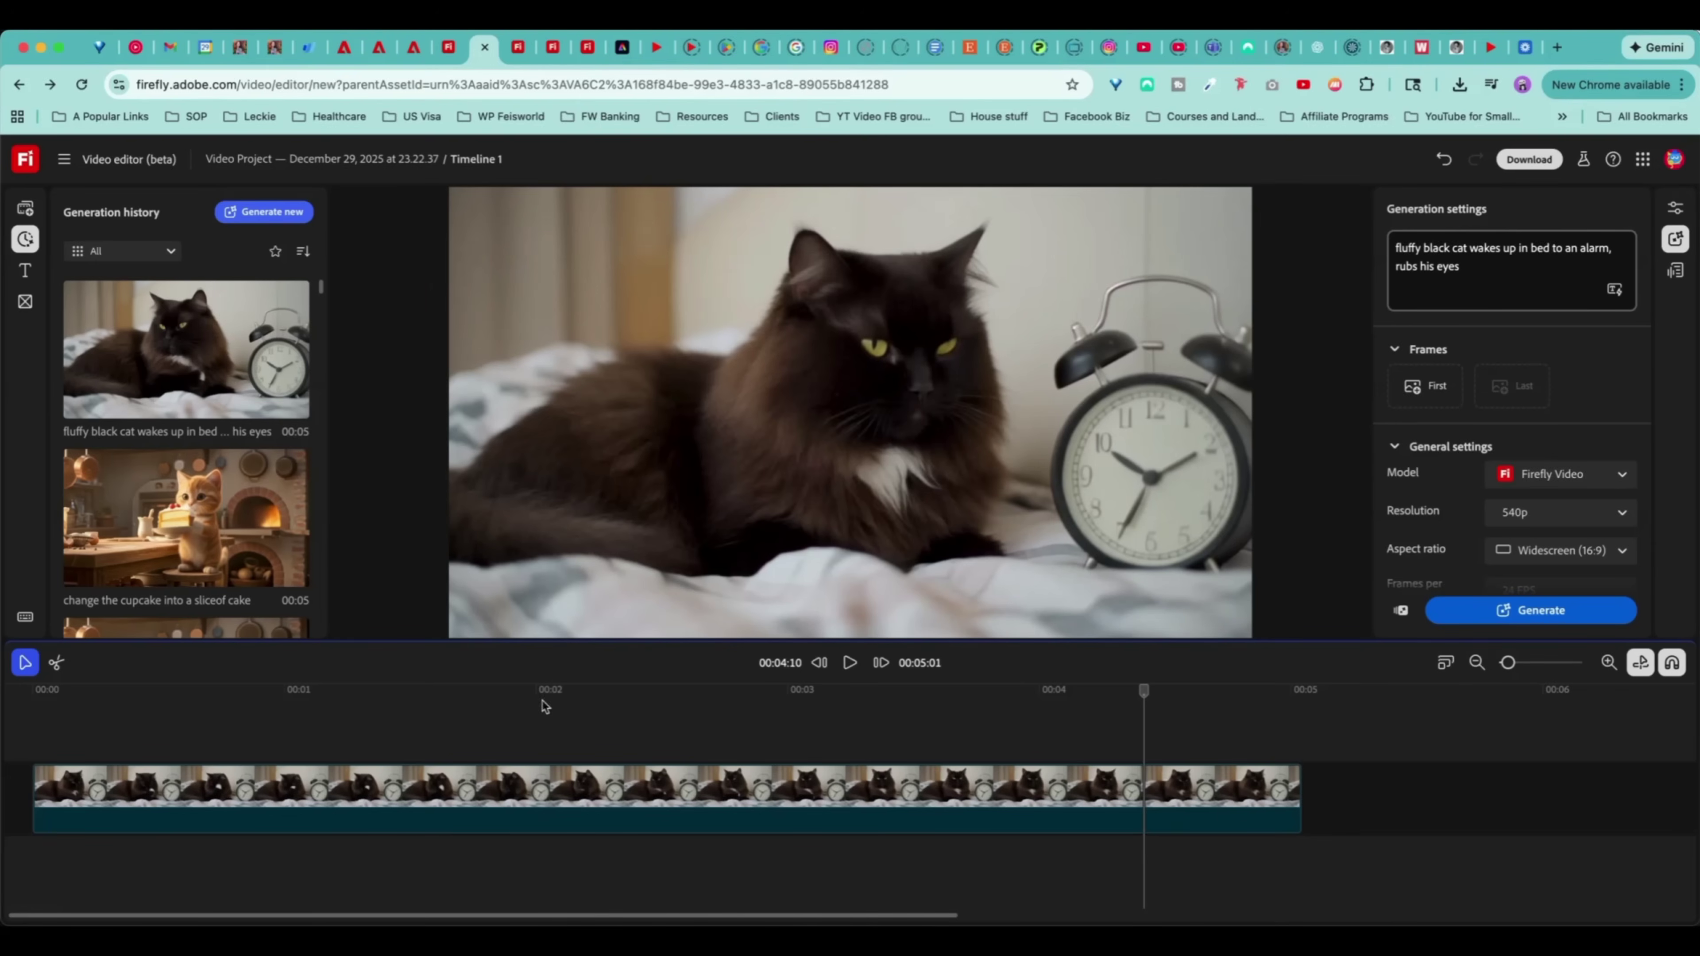
- Preview the cat clip from its start and generate a 2.6-second sound effect from the prompt "A gentle alarm"
click(34, 736)
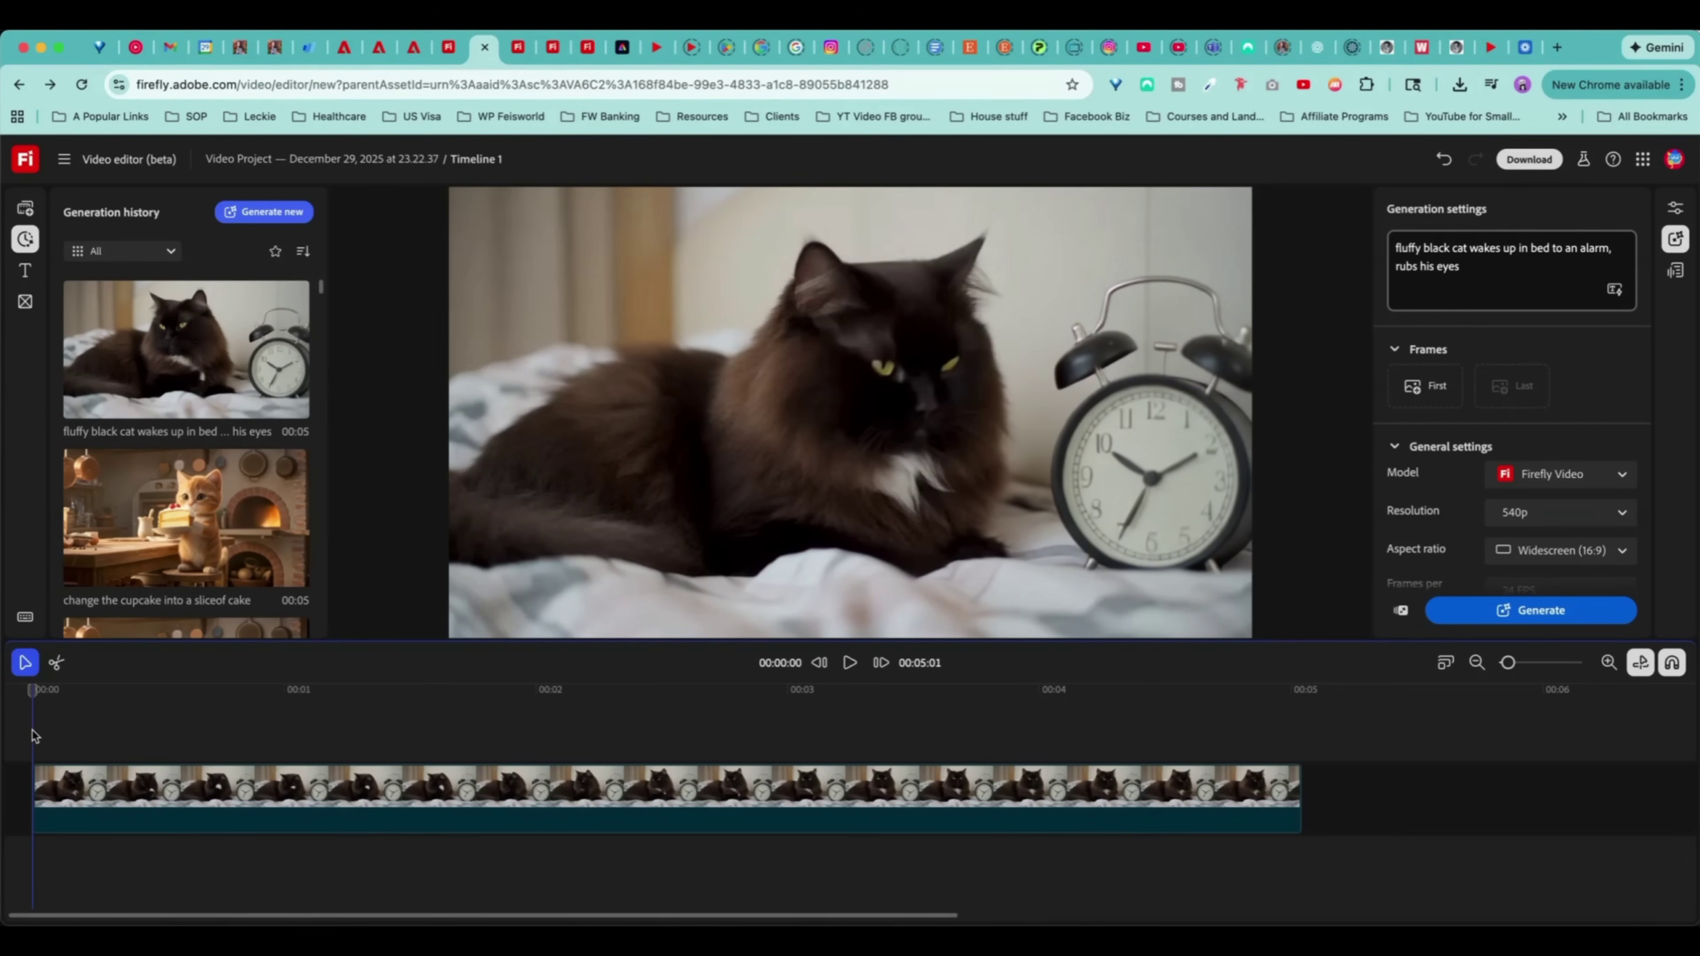
key(space)
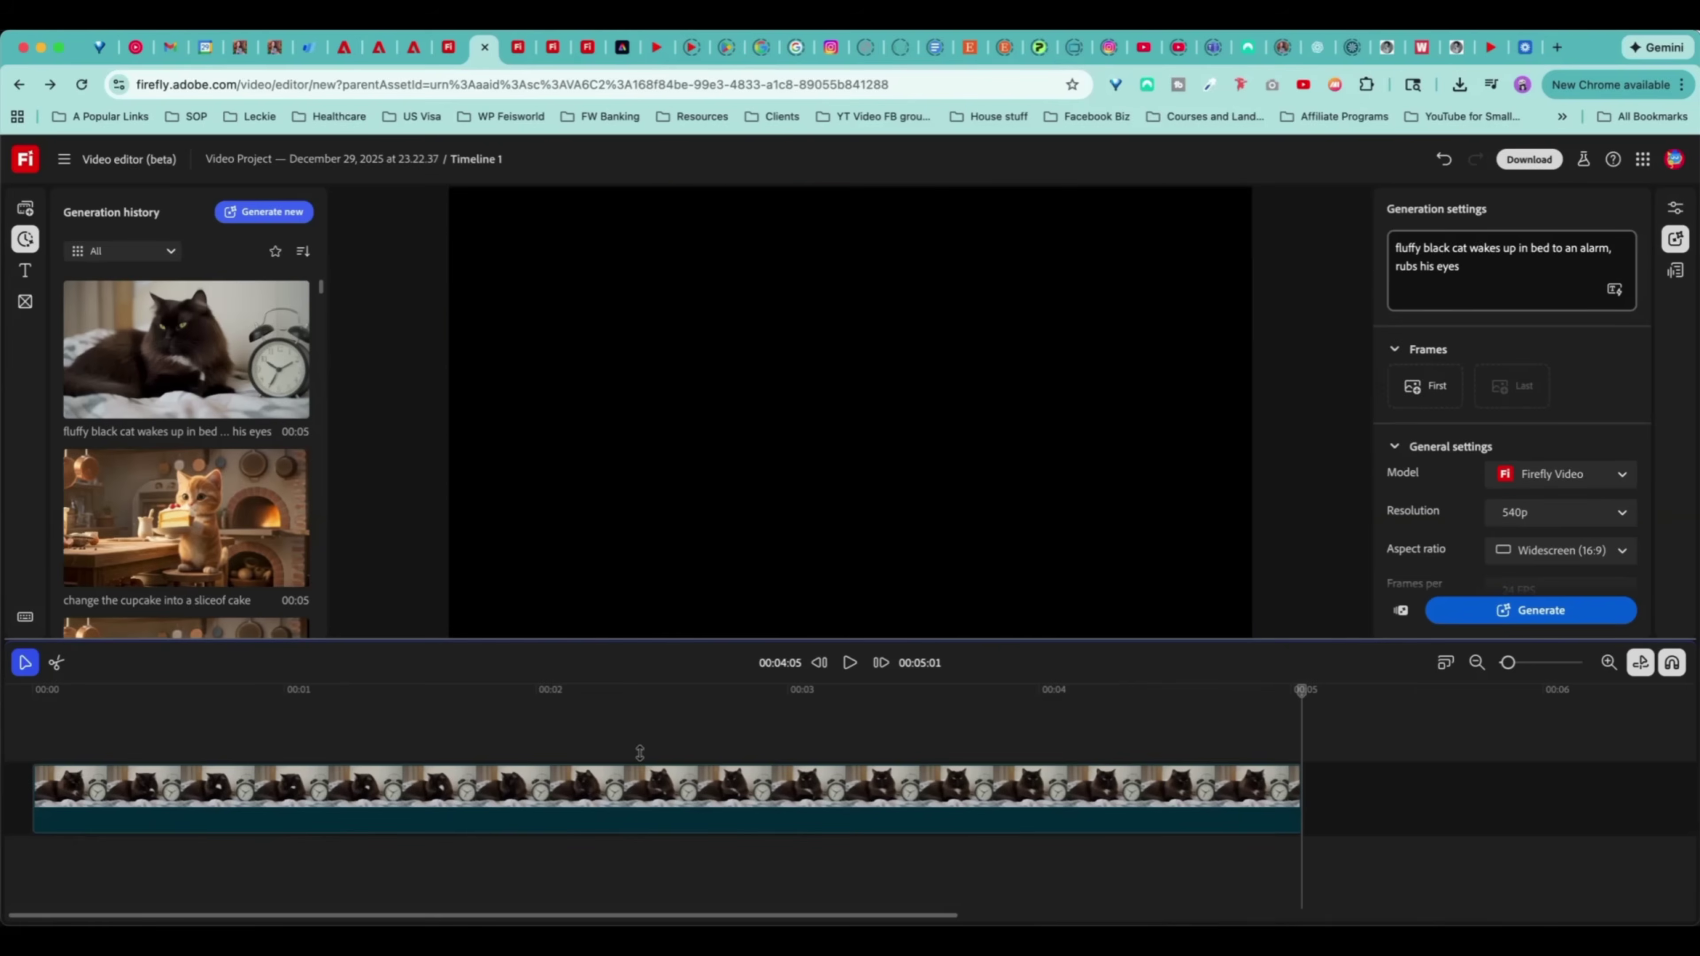
click(270, 213)
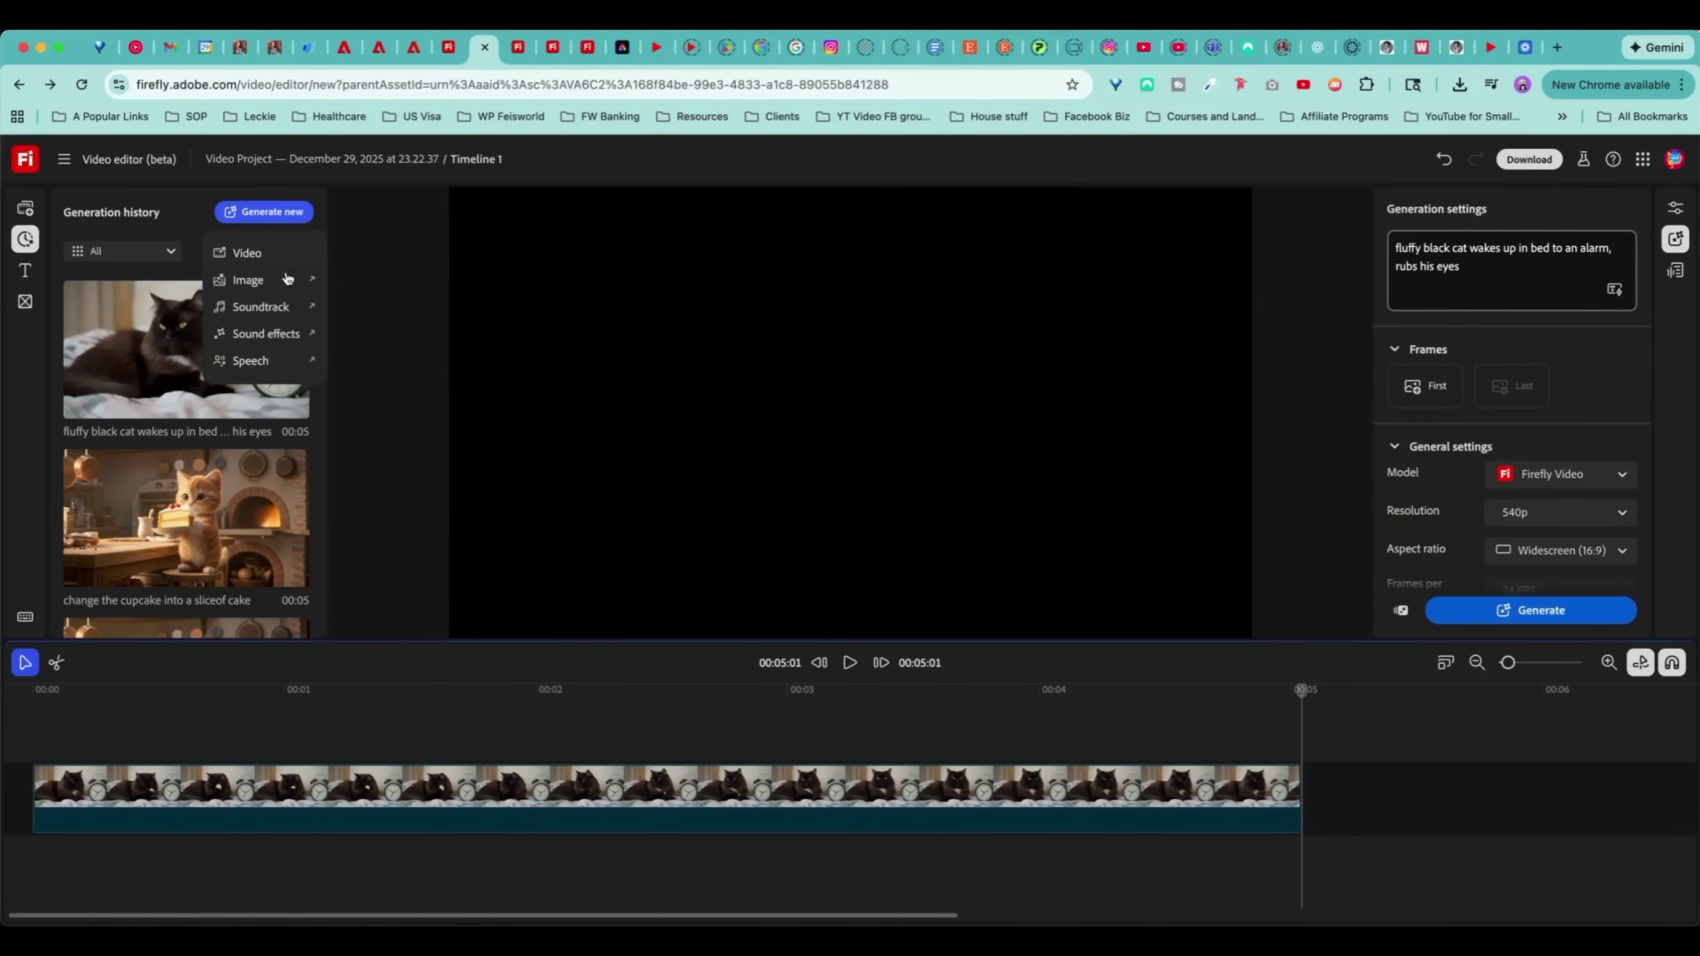
click(290, 335)
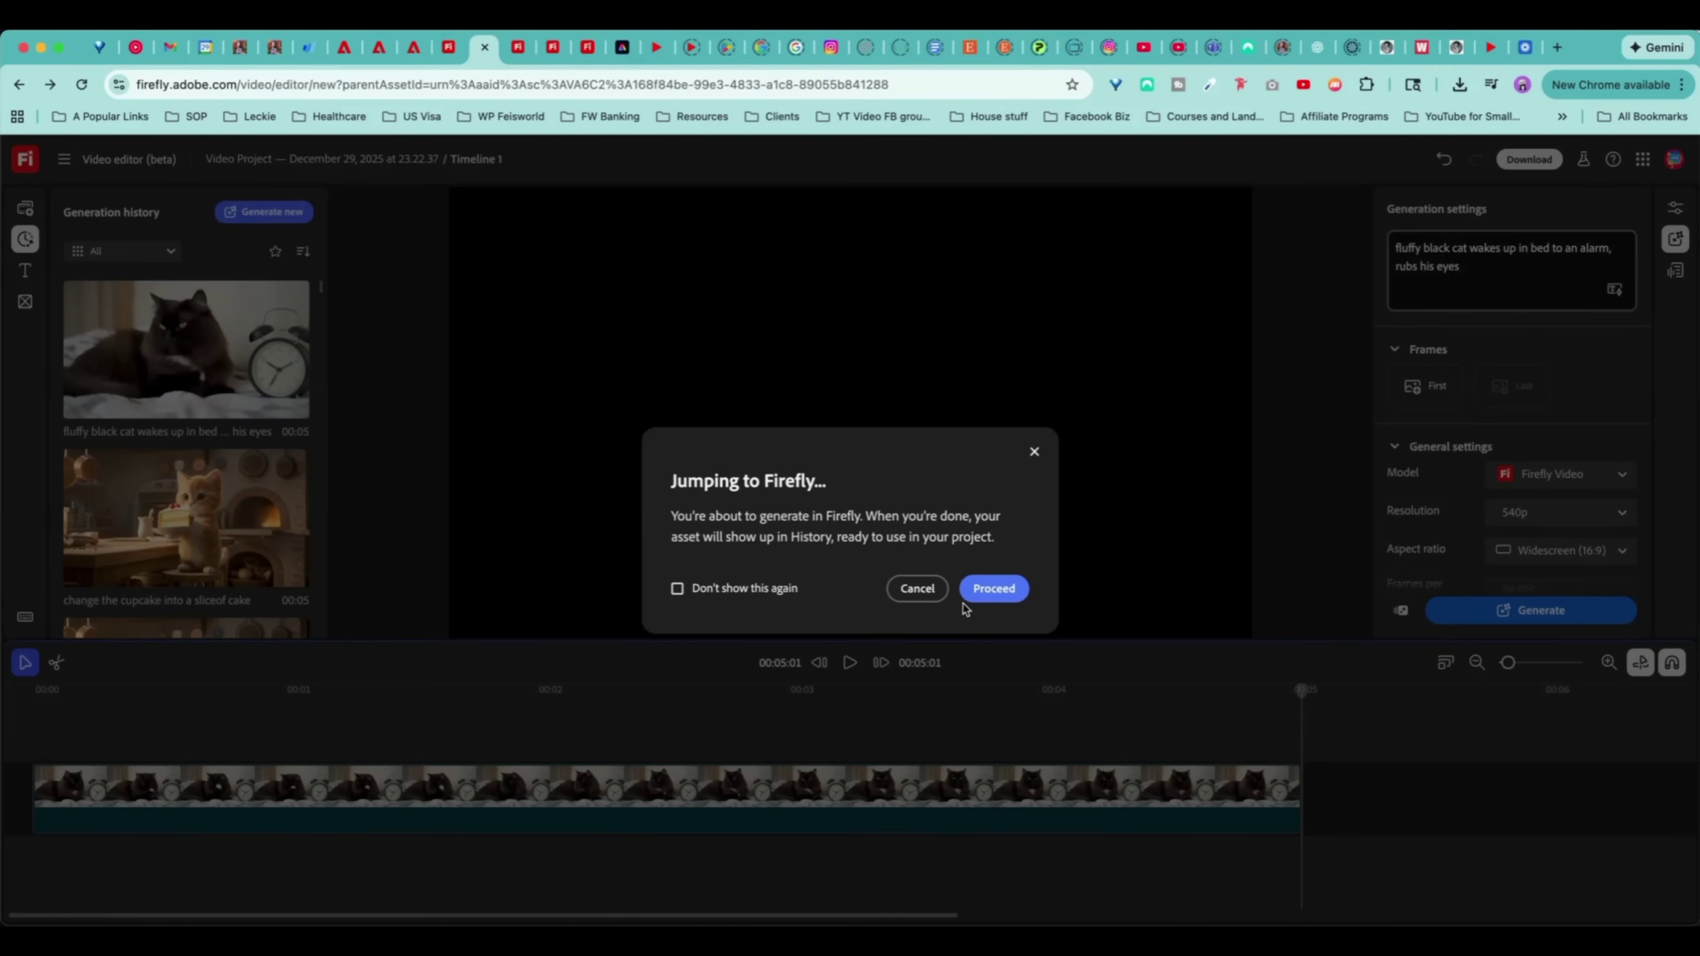
click(982, 590)
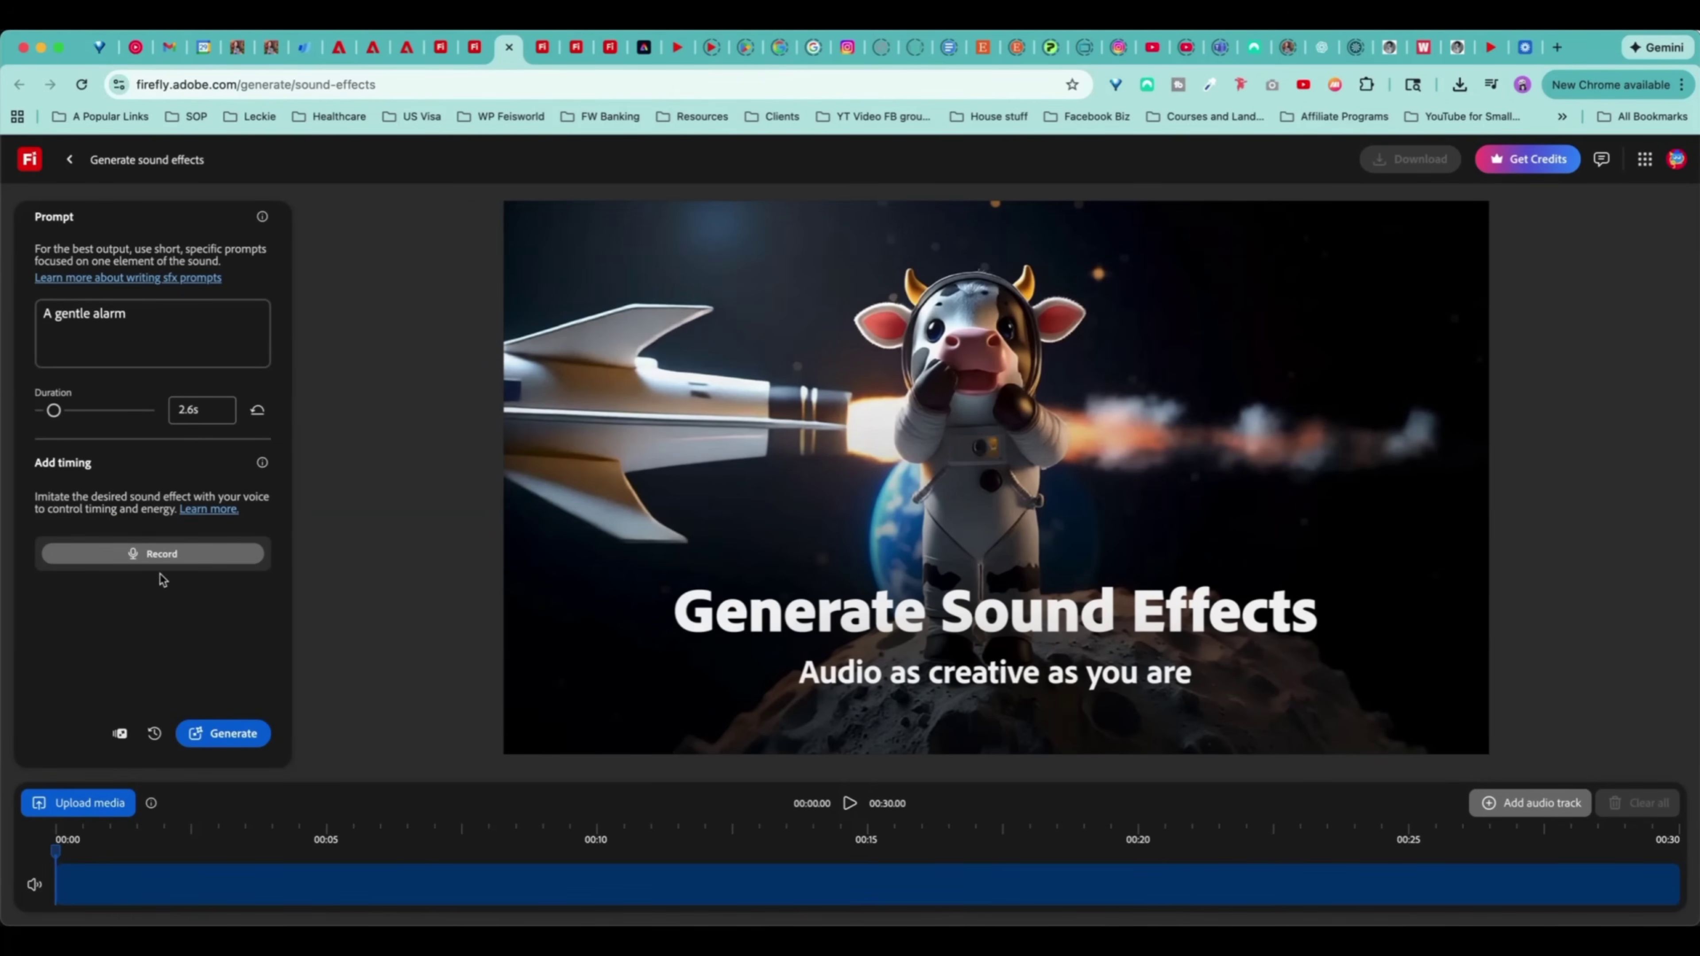
click(234, 734)
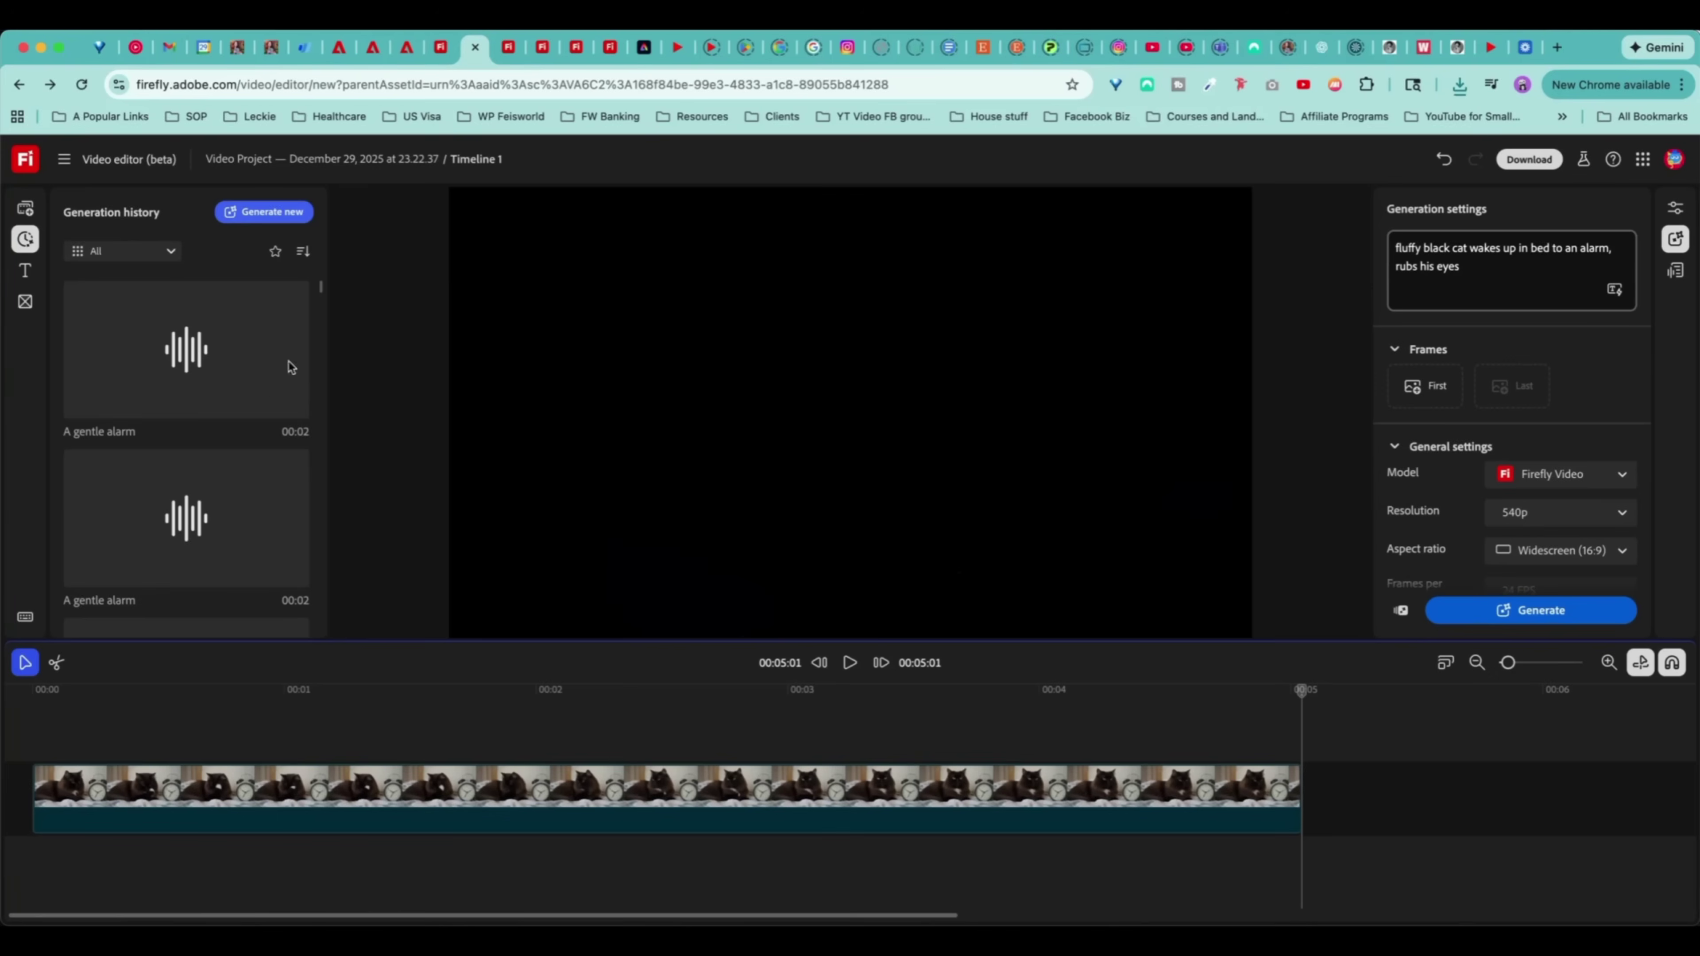
- Look through the alarm sounds in the generation history and the media type filter options
click(354, 721)
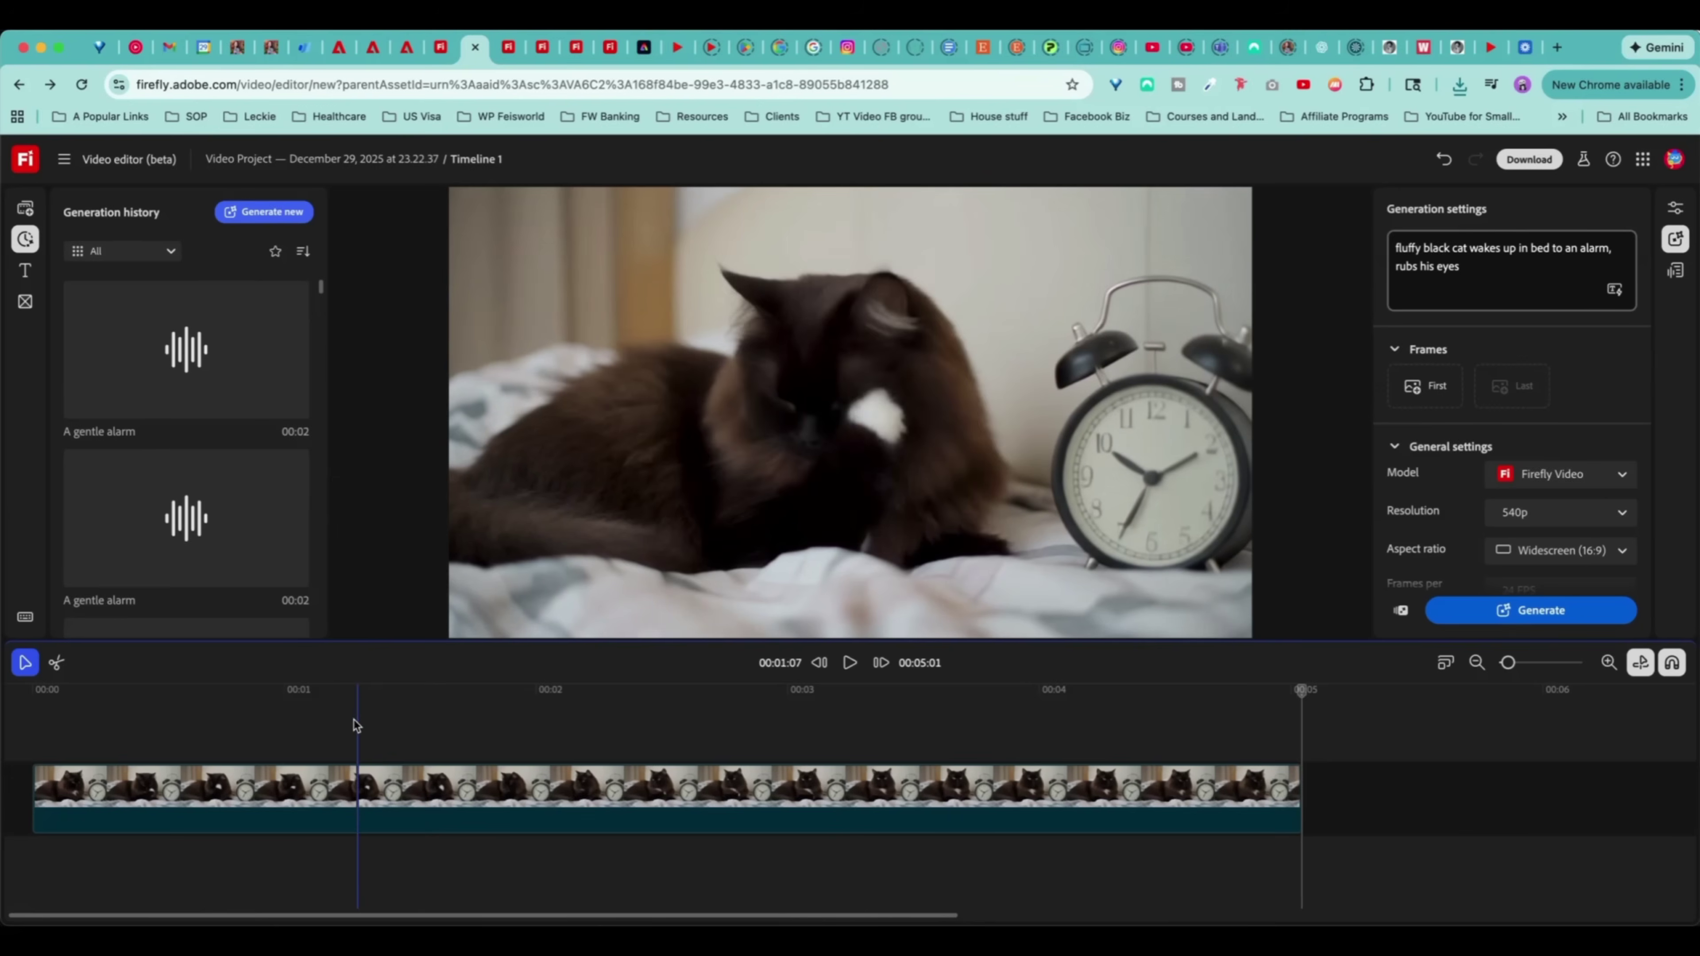
click(494, 720)
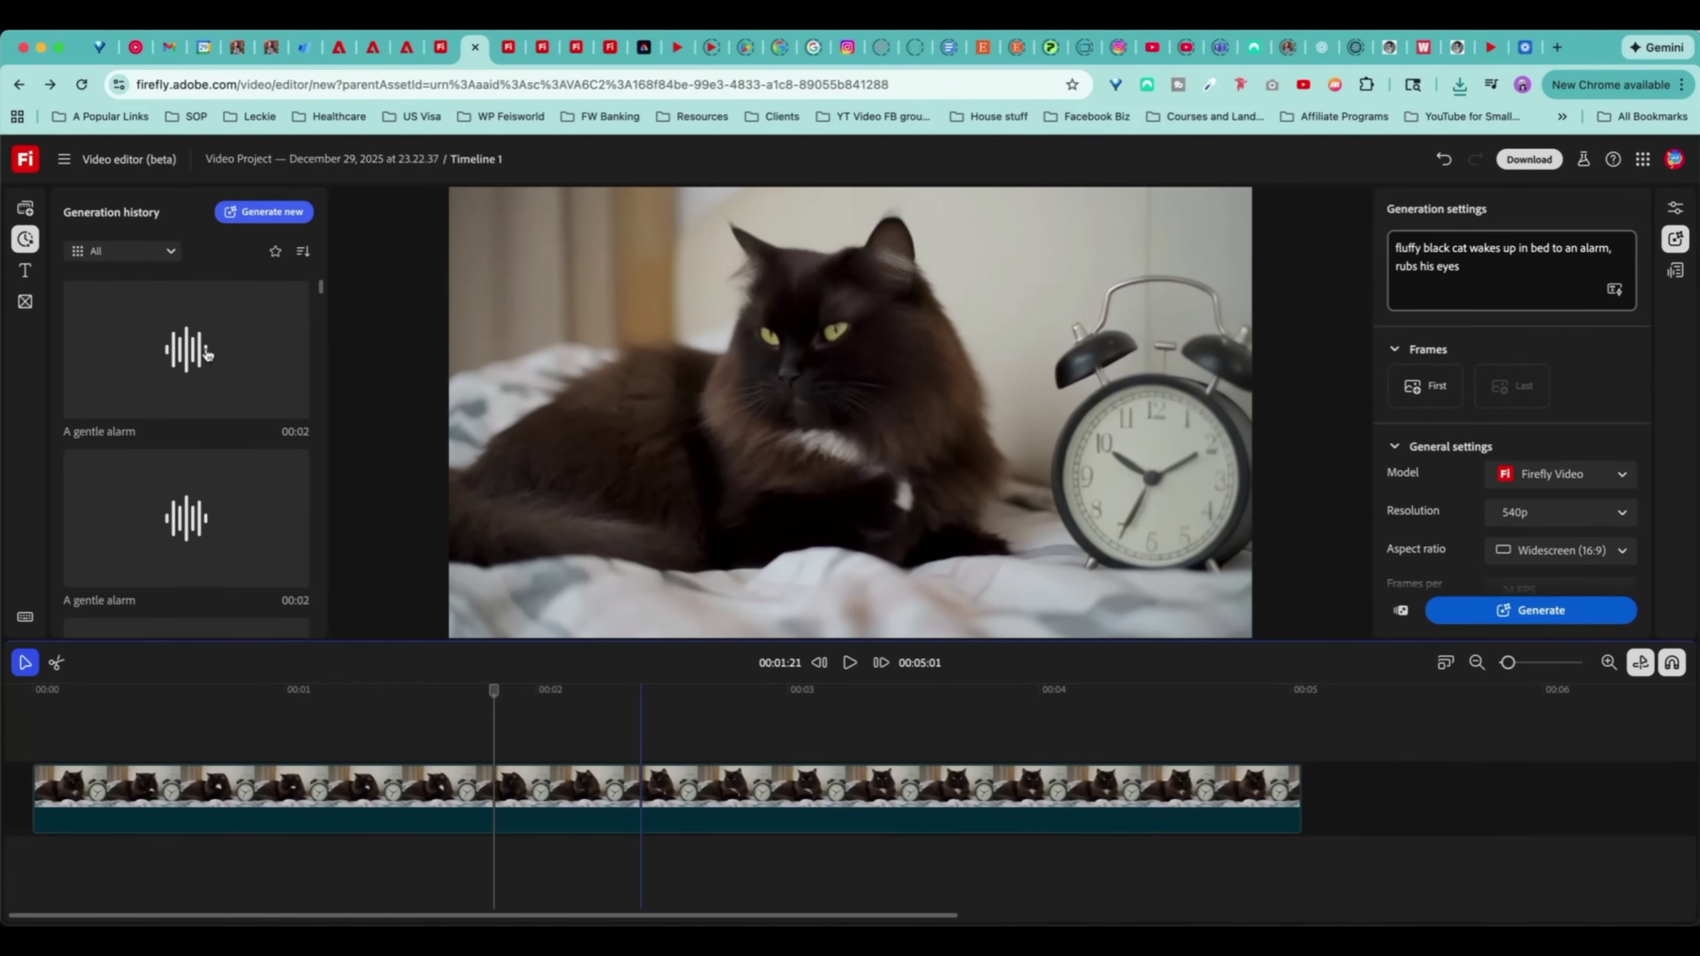
scroll(201, 512, down, 2)
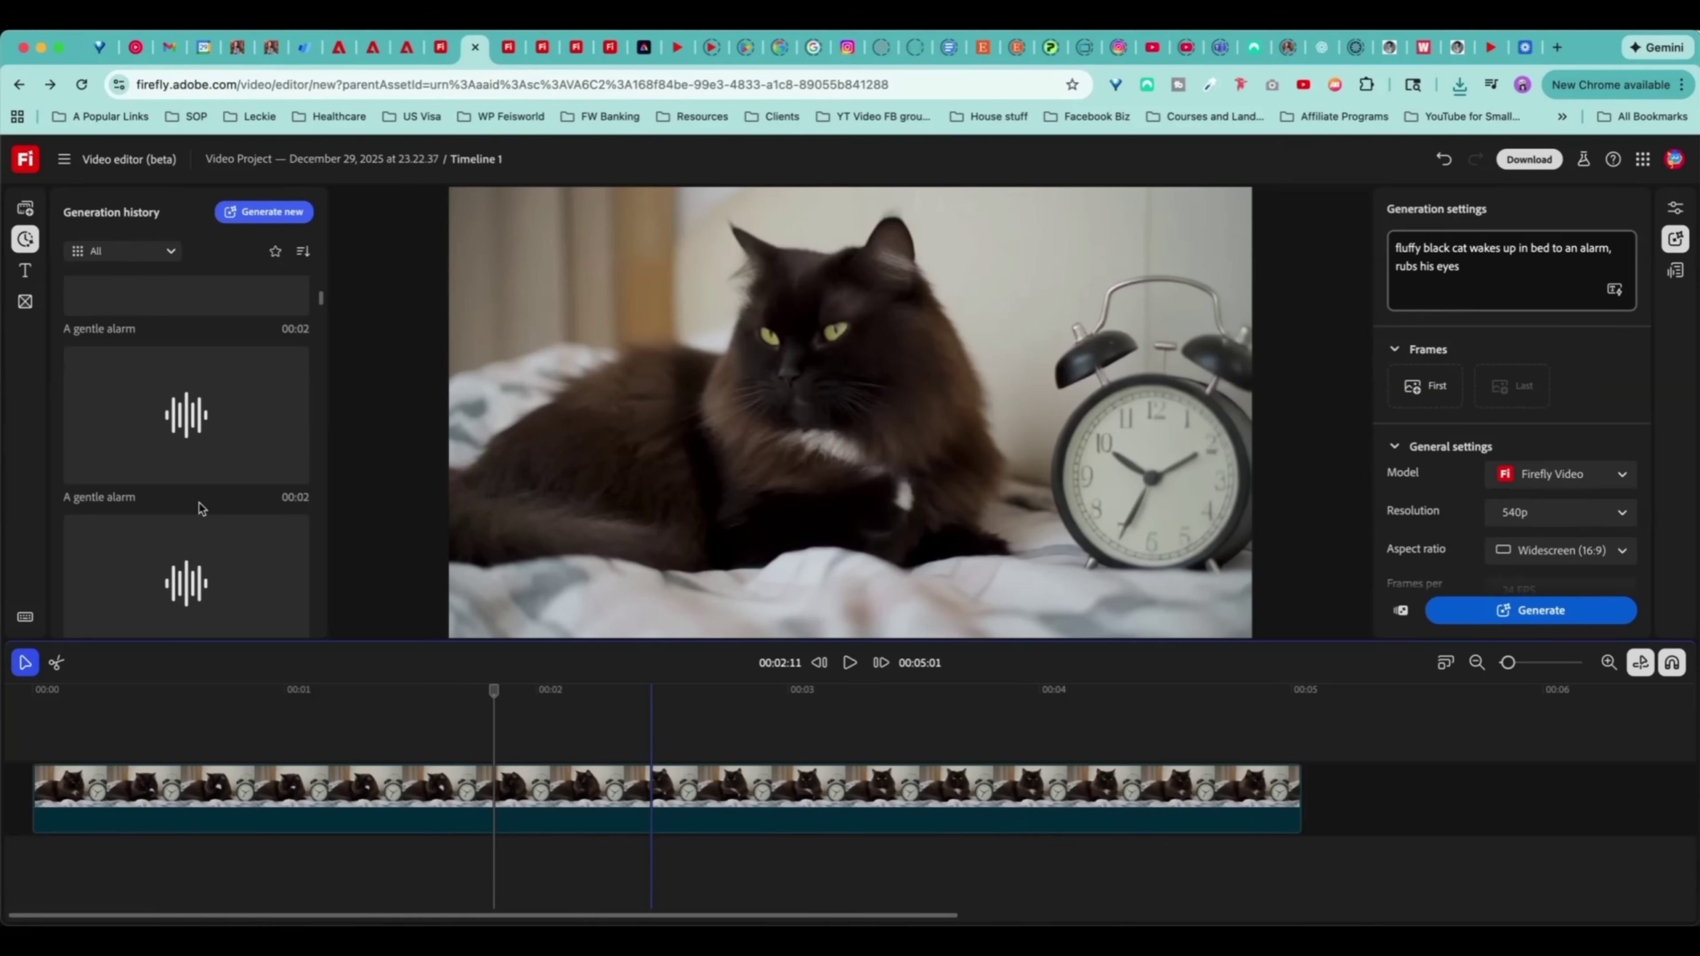
scroll(201, 513, up, 2)
click(148, 253)
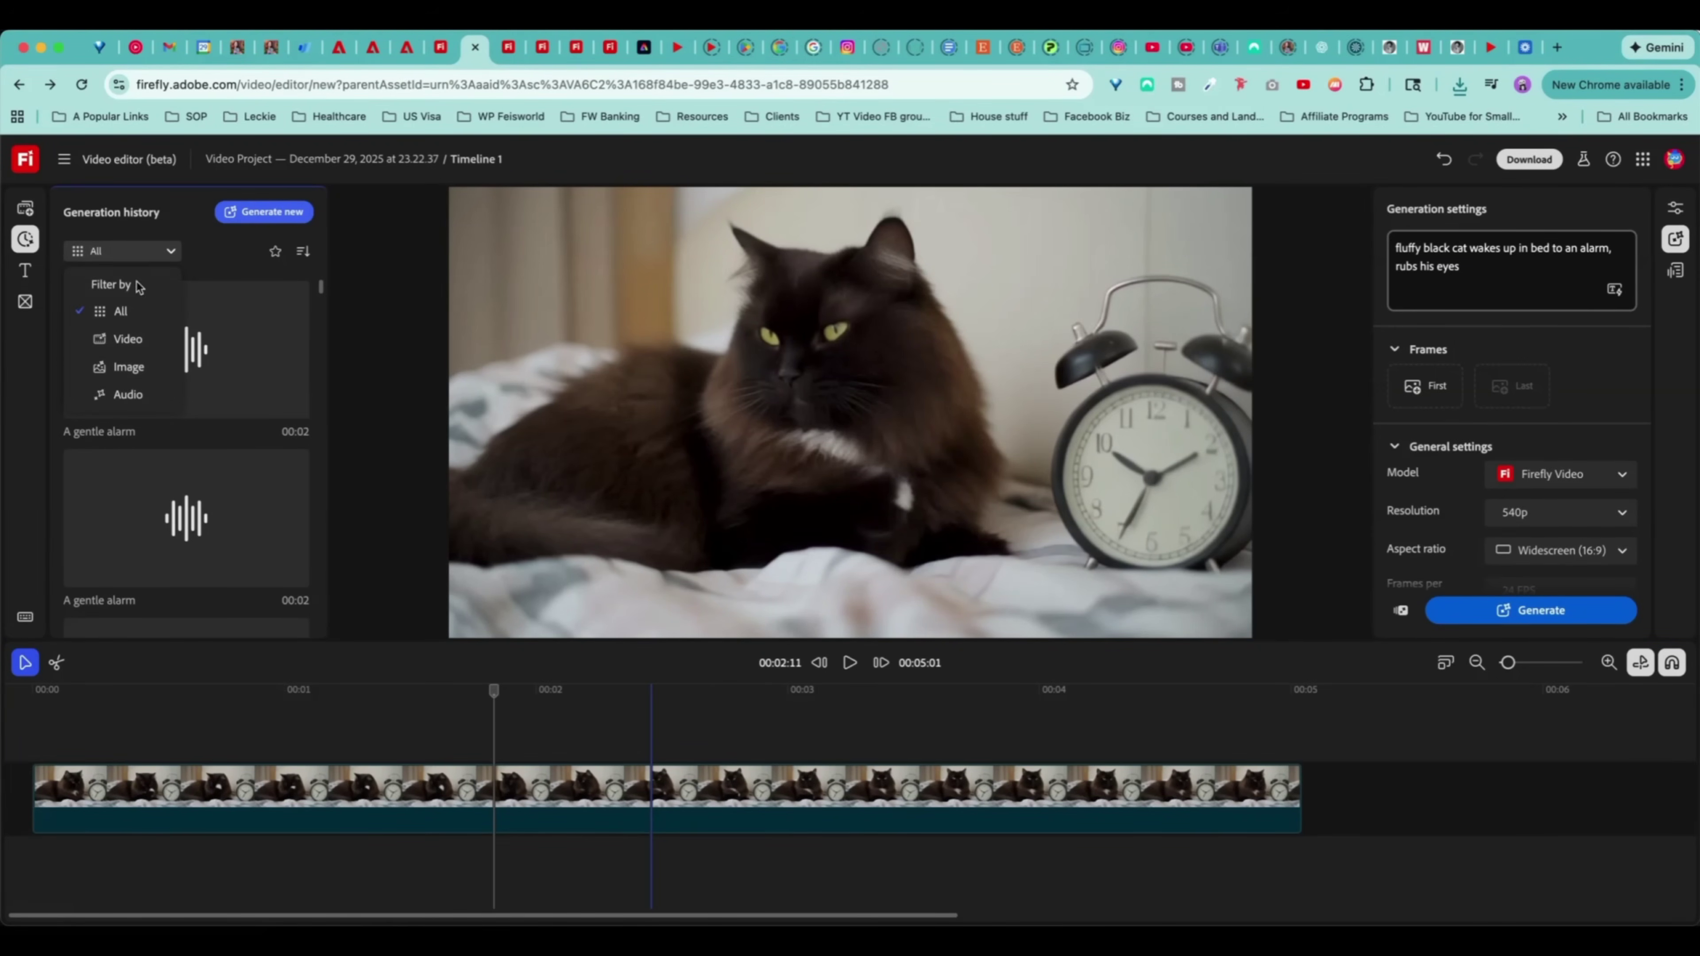
click(204, 260)
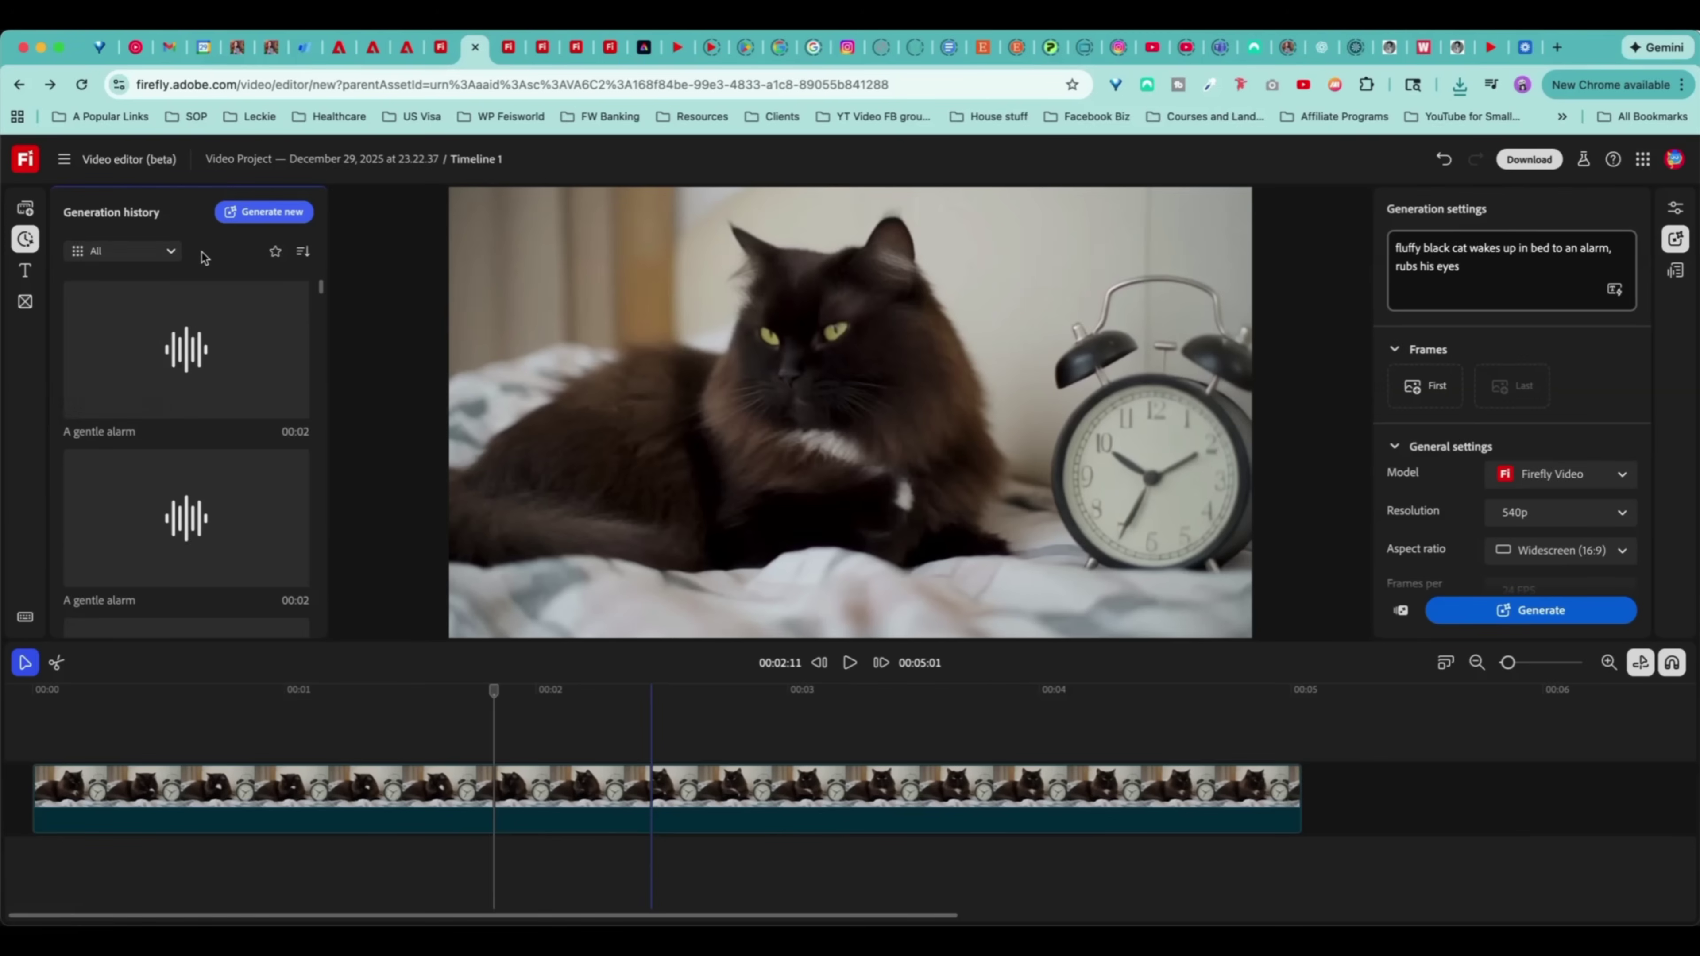
scroll(184, 355, down, 1)
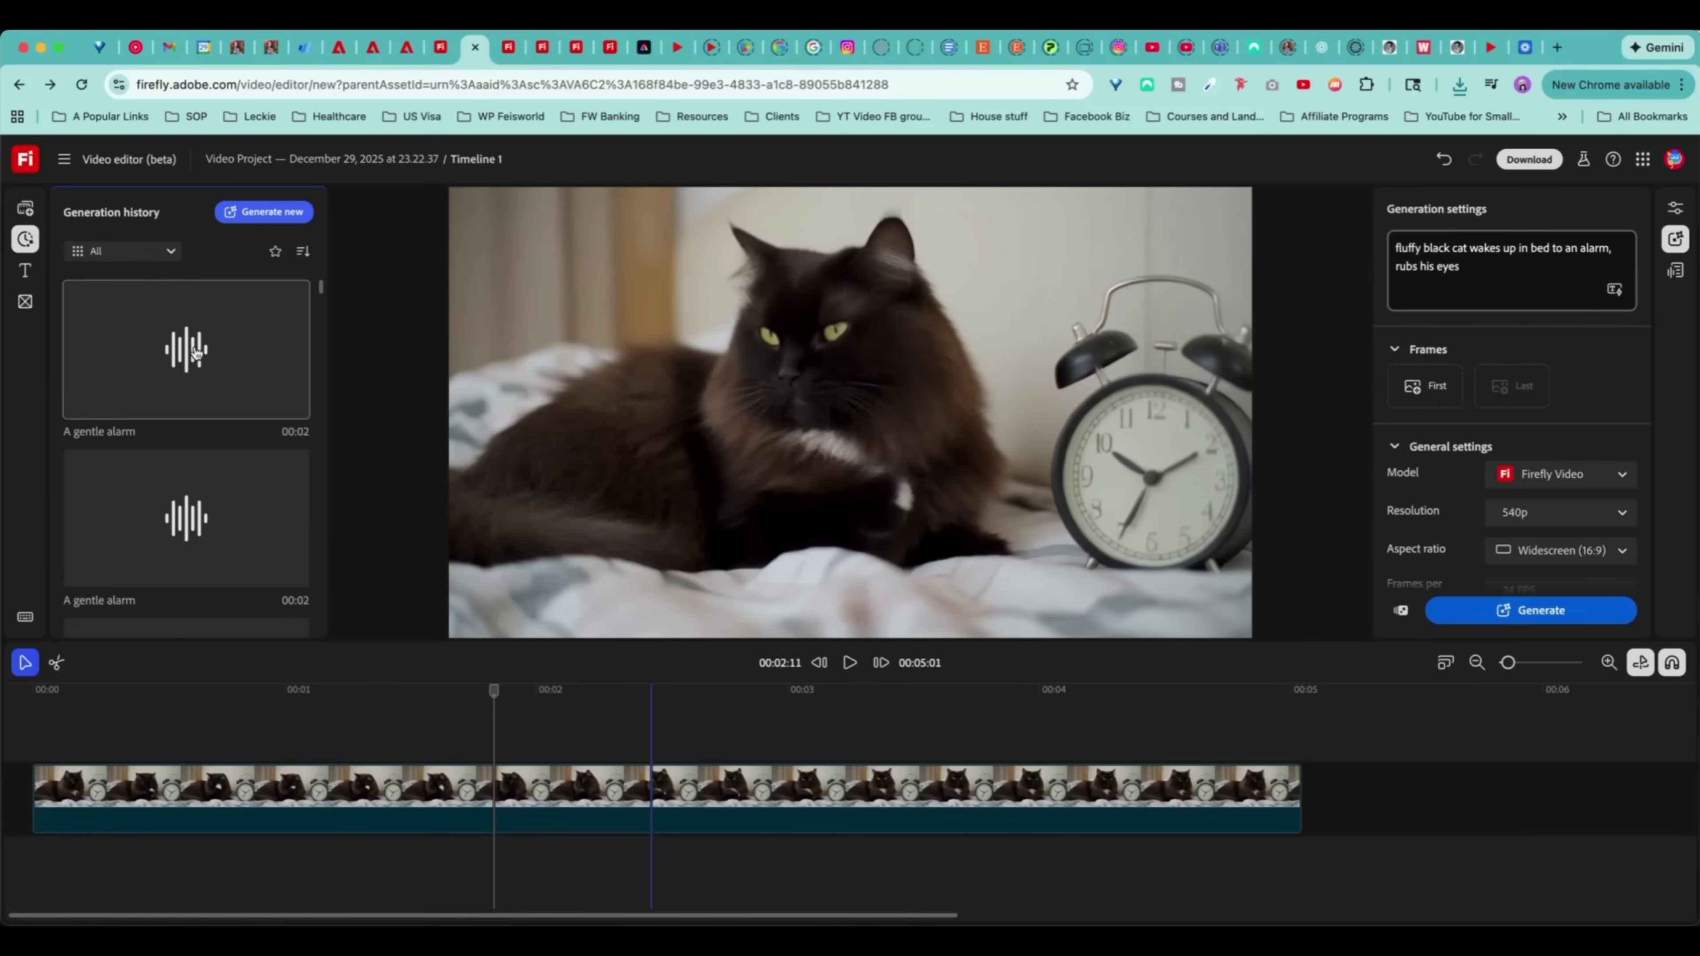
- Add a generated "A gentle alarm" sound beneath the cat clip, align it with the timeline's start, and play the result
drag(184, 356, 167, 693)
drag(234, 815, 179, 736)
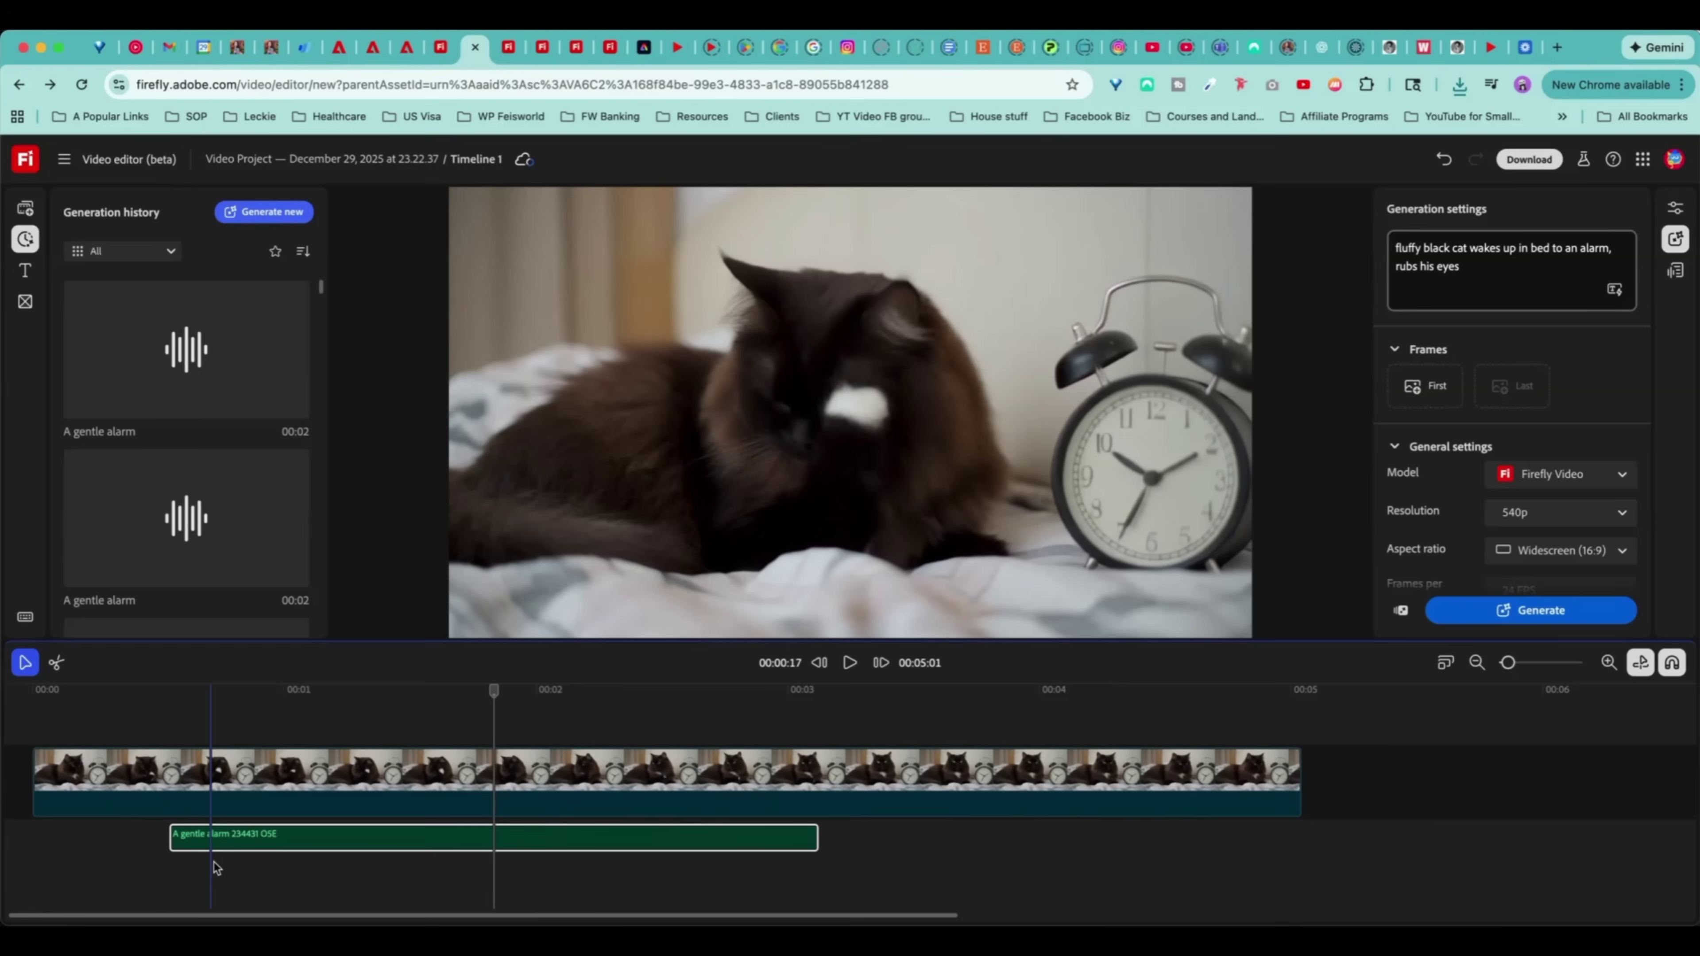
drag(186, 833, 76, 723)
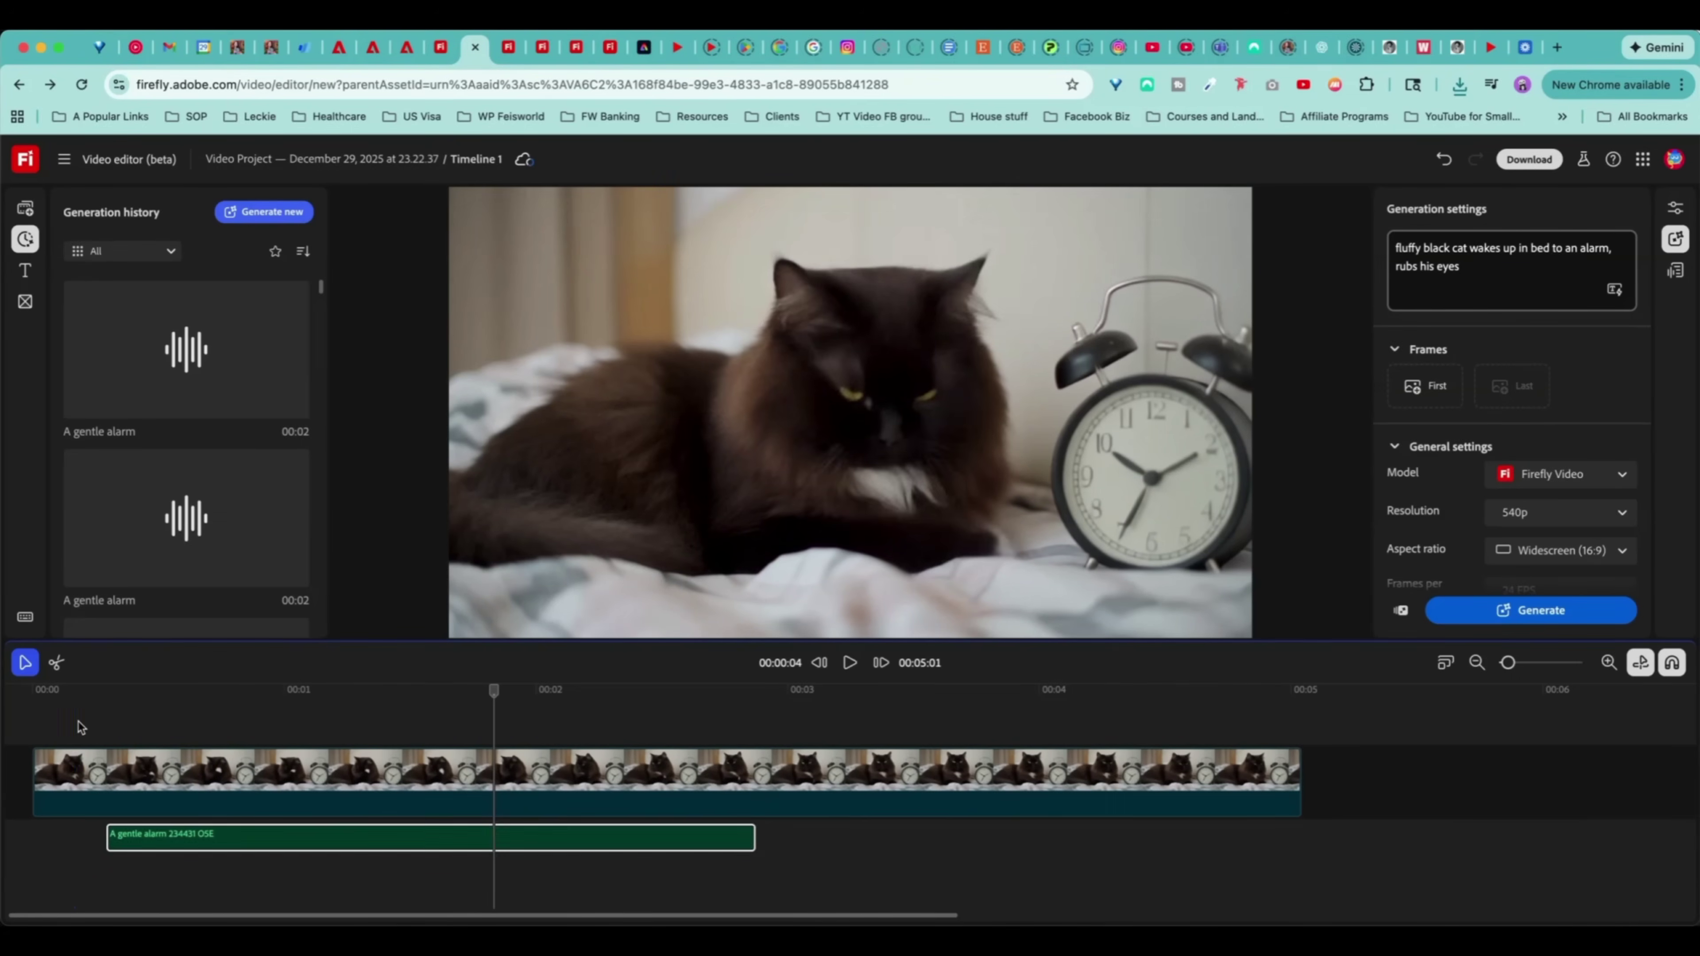
drag(216, 843, 118, 851)
key(space)
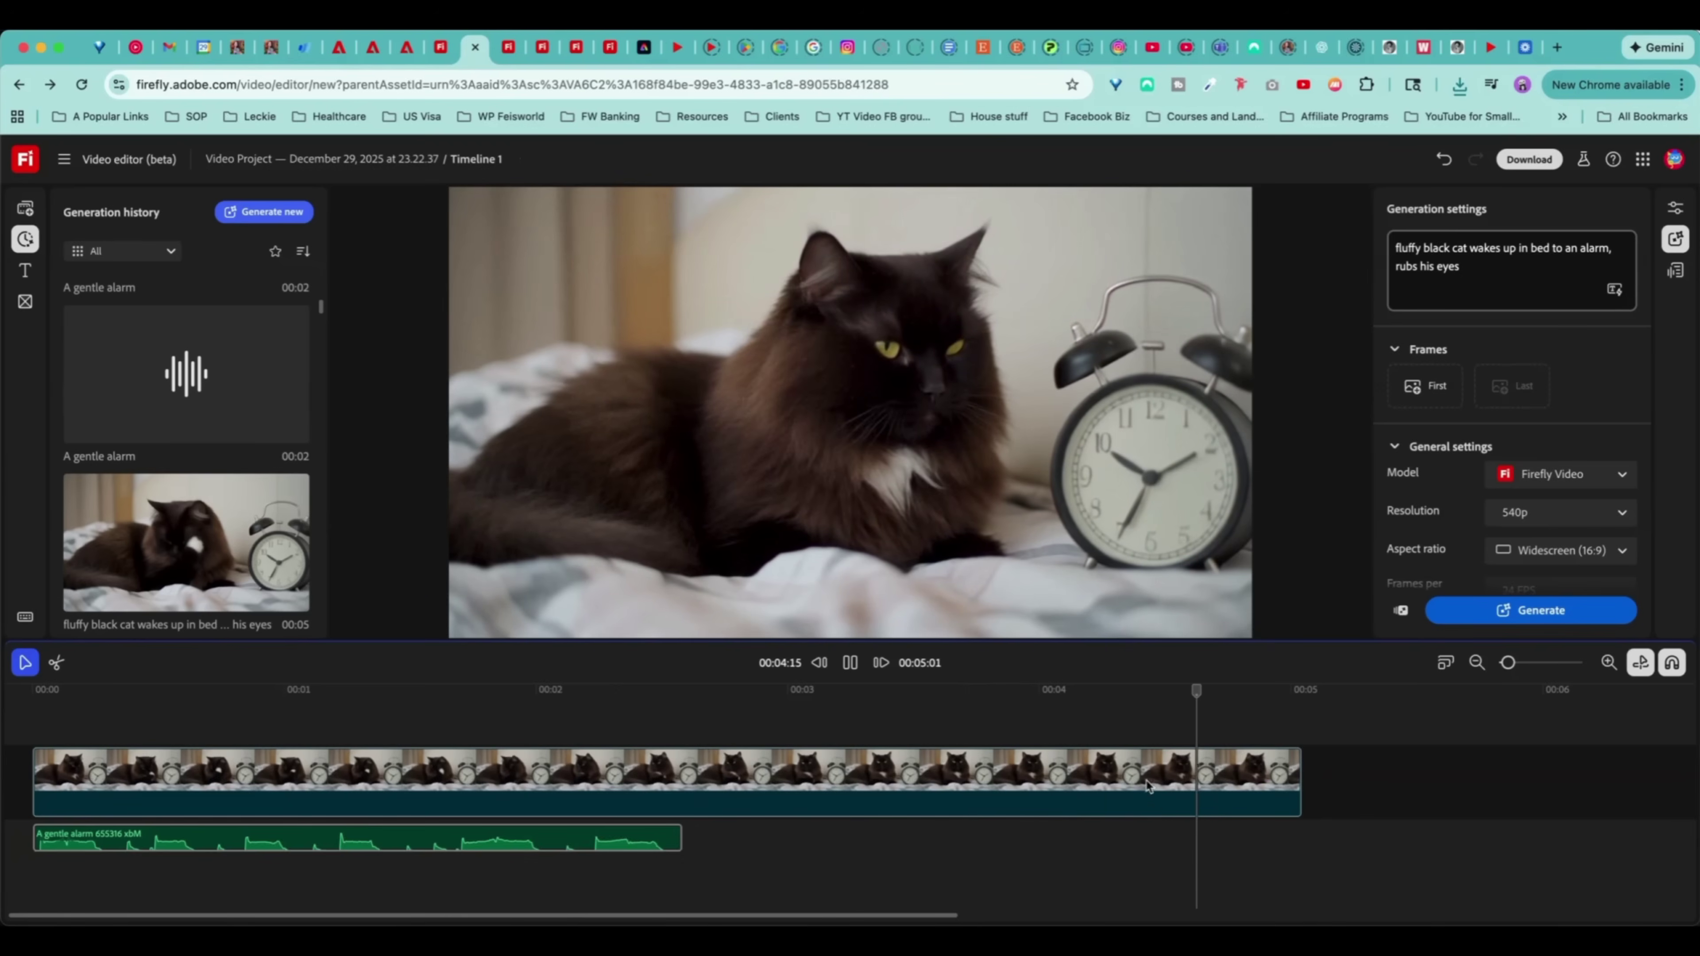
- Clear the old video prompt and use the current frame at 00:04:22 as the first frame for a new generation
drag(1218, 690, 1270, 693)
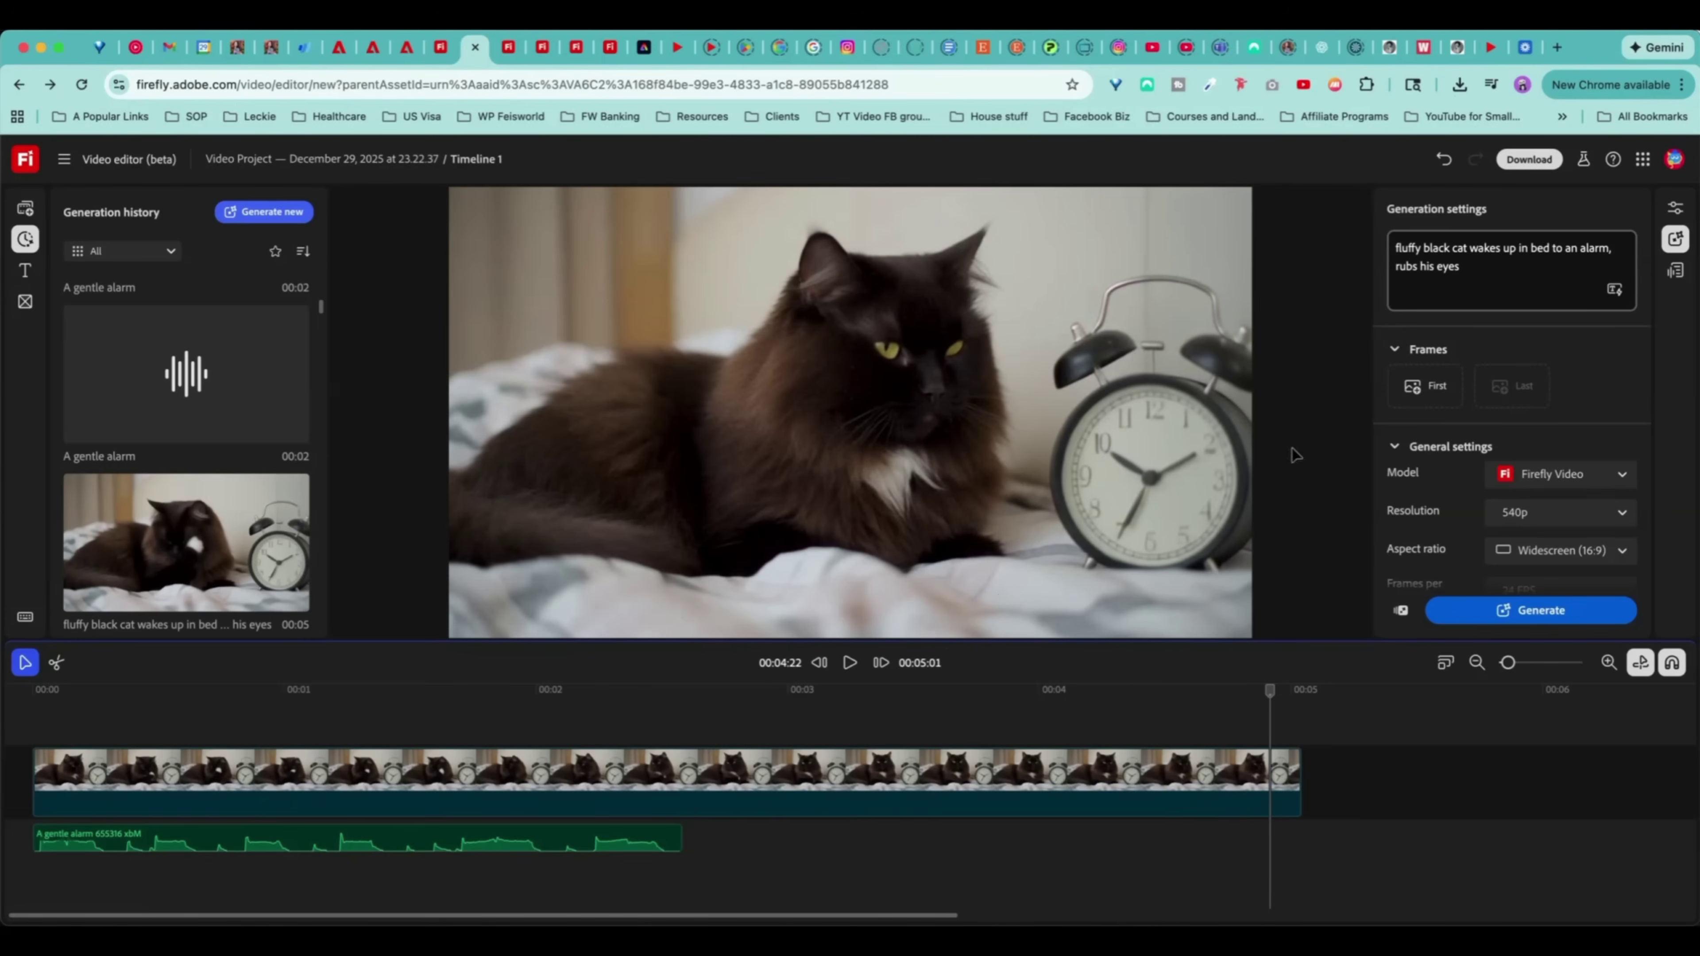
click(1482, 261)
key(super+a)
key(BackSpace)
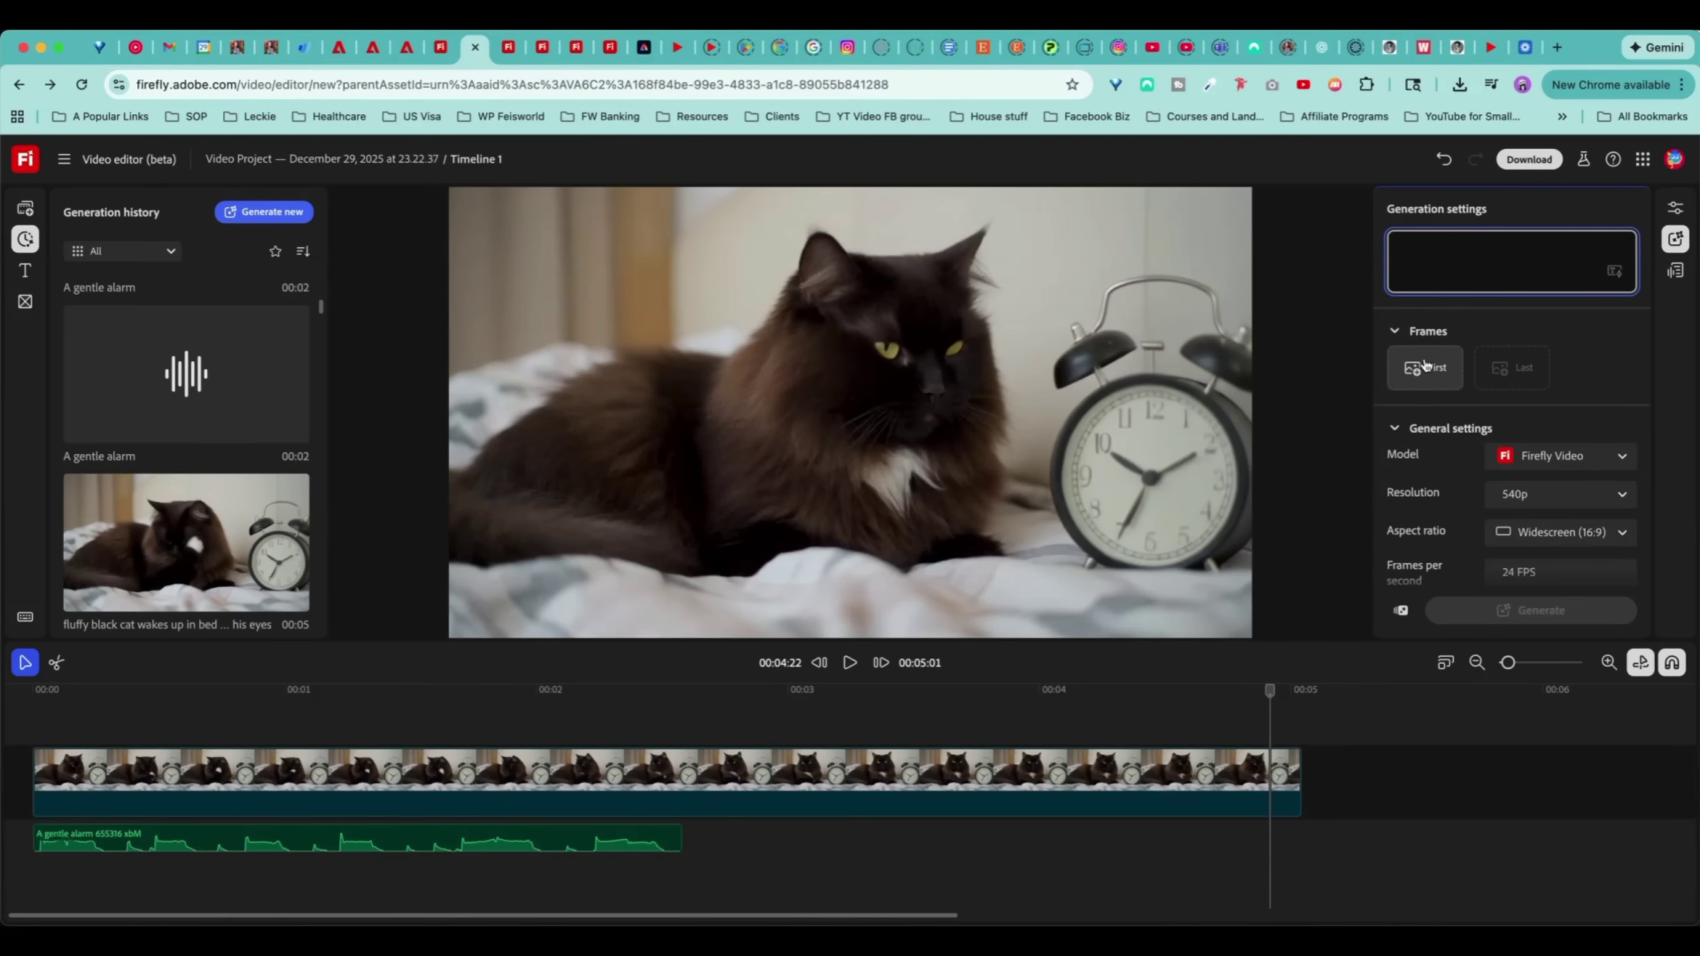
click(1432, 383)
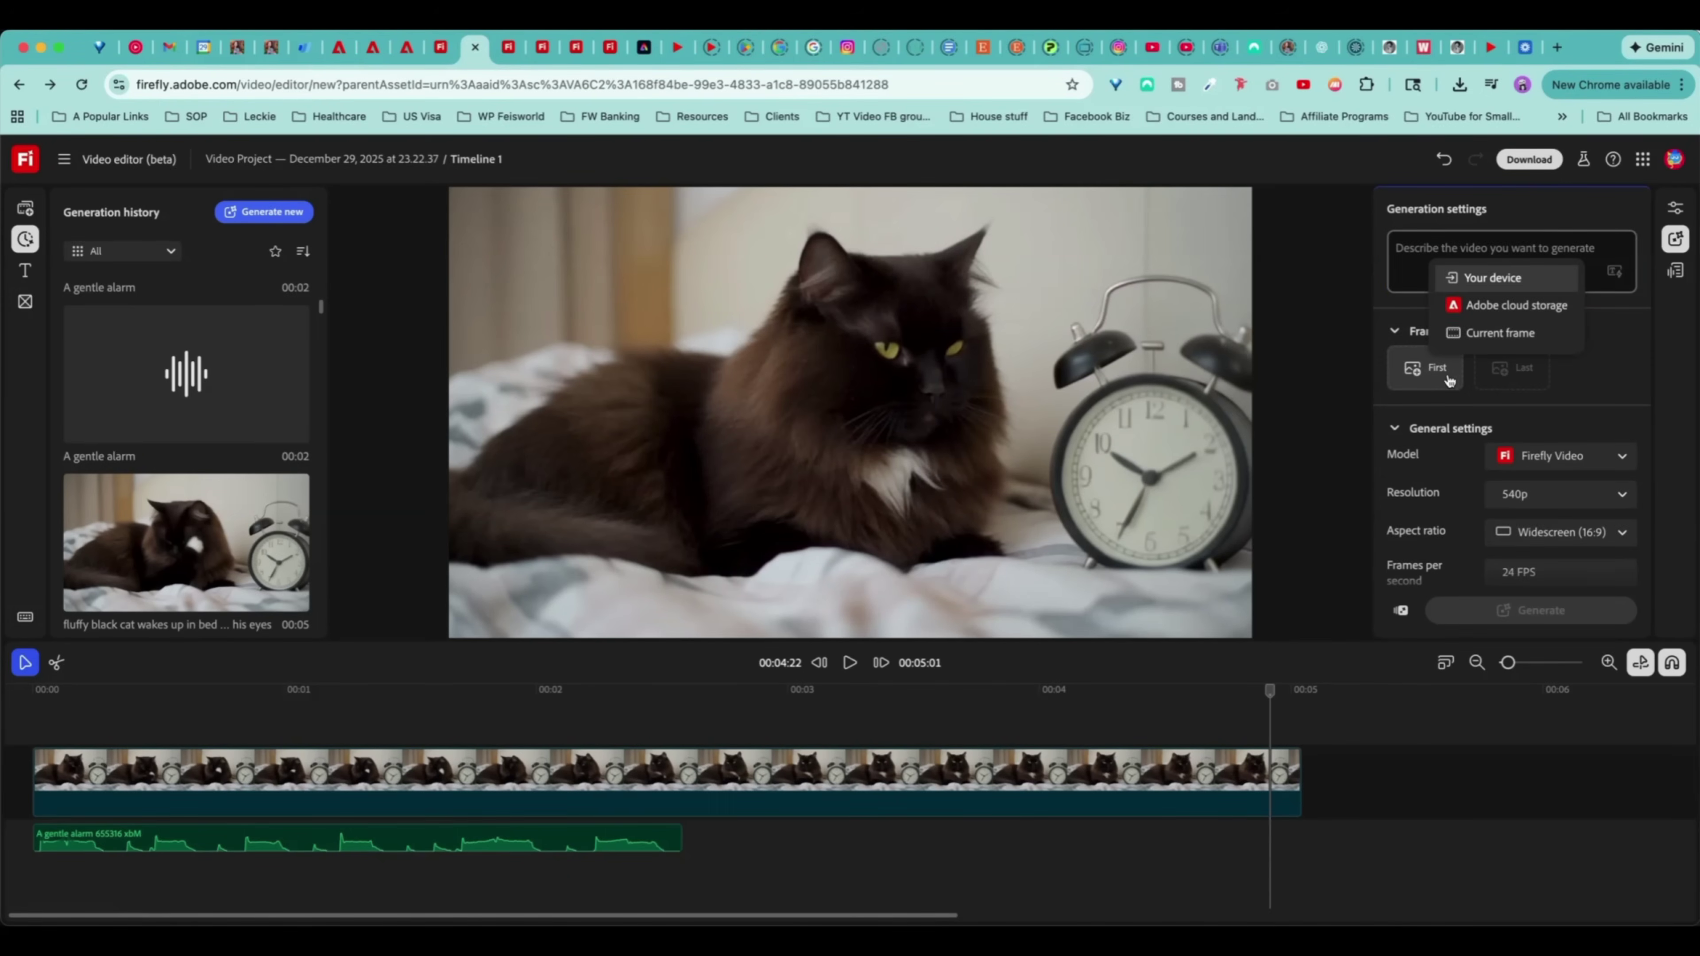
click(1525, 335)
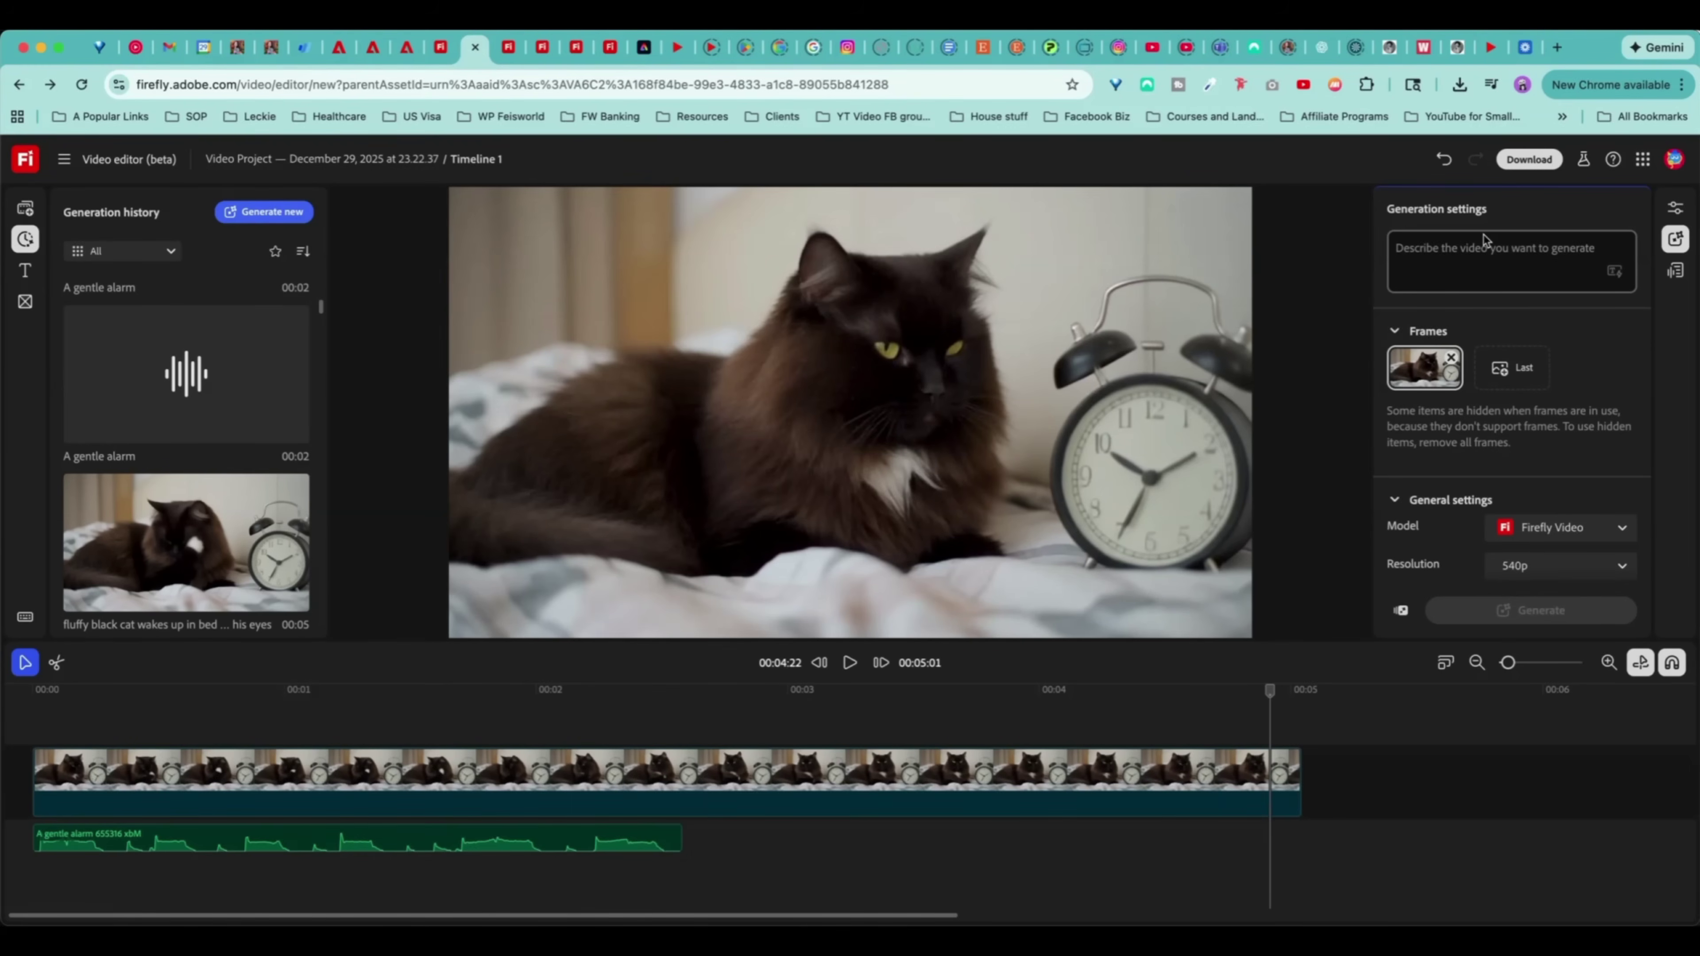
- Generate a video from the prompt "the fluffy black cat gets out of bed, and walk towards the kitchen"
click(1483, 248)
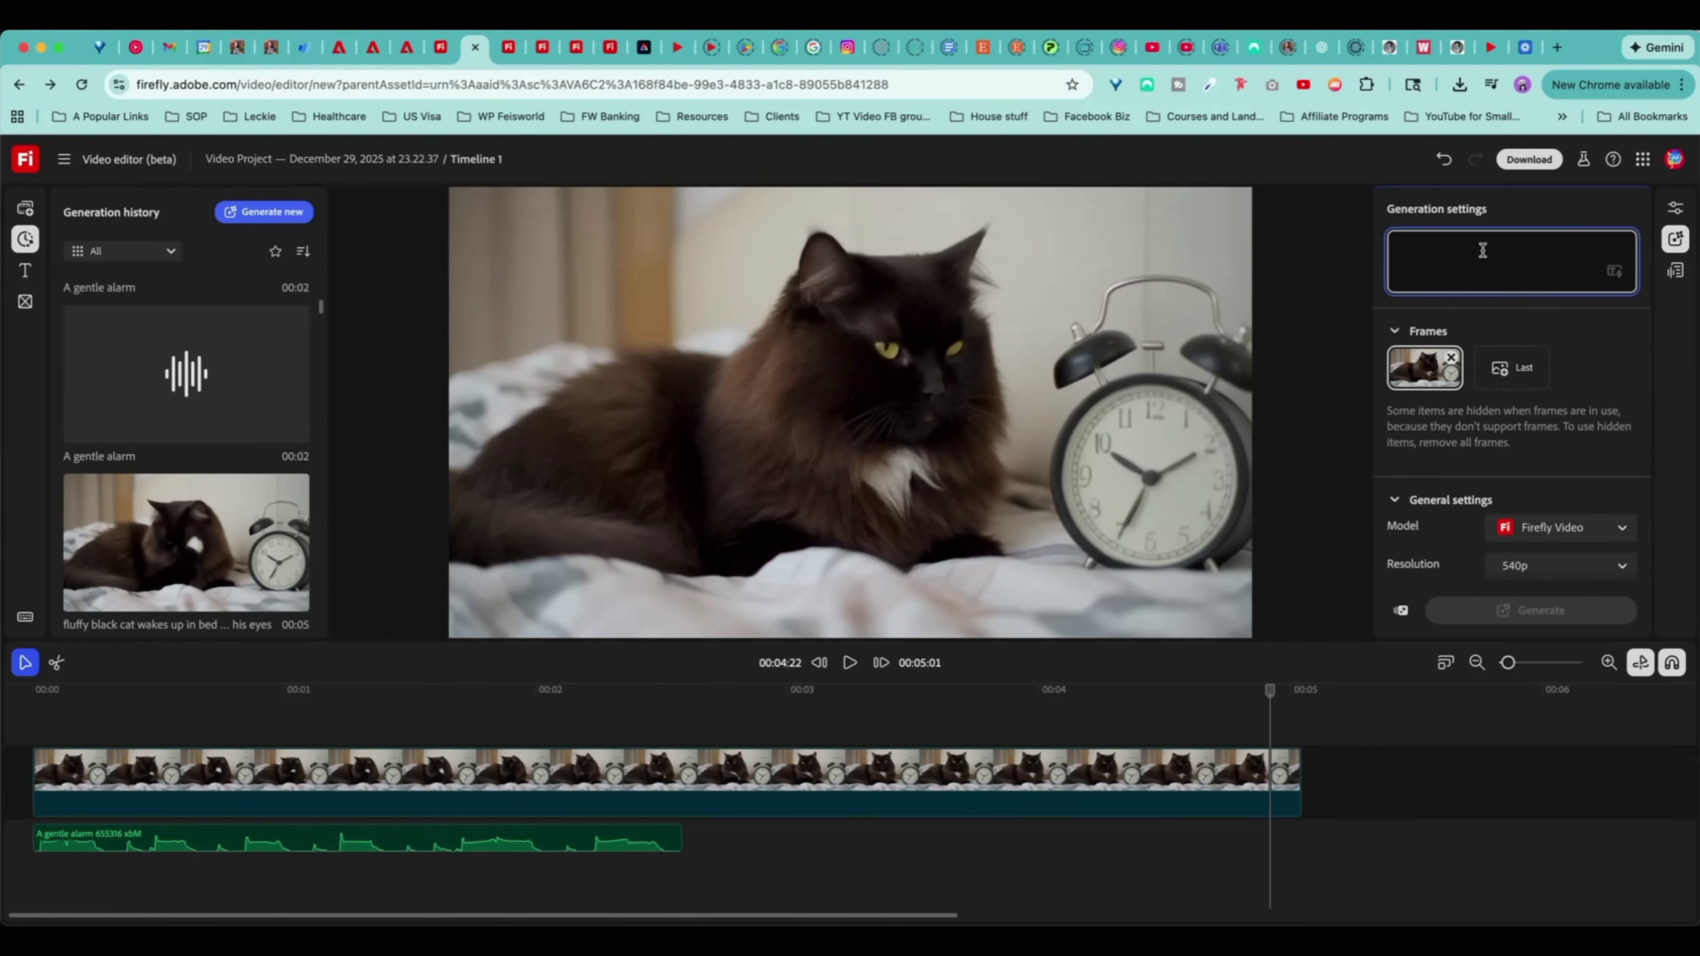
text(the fluffy black)
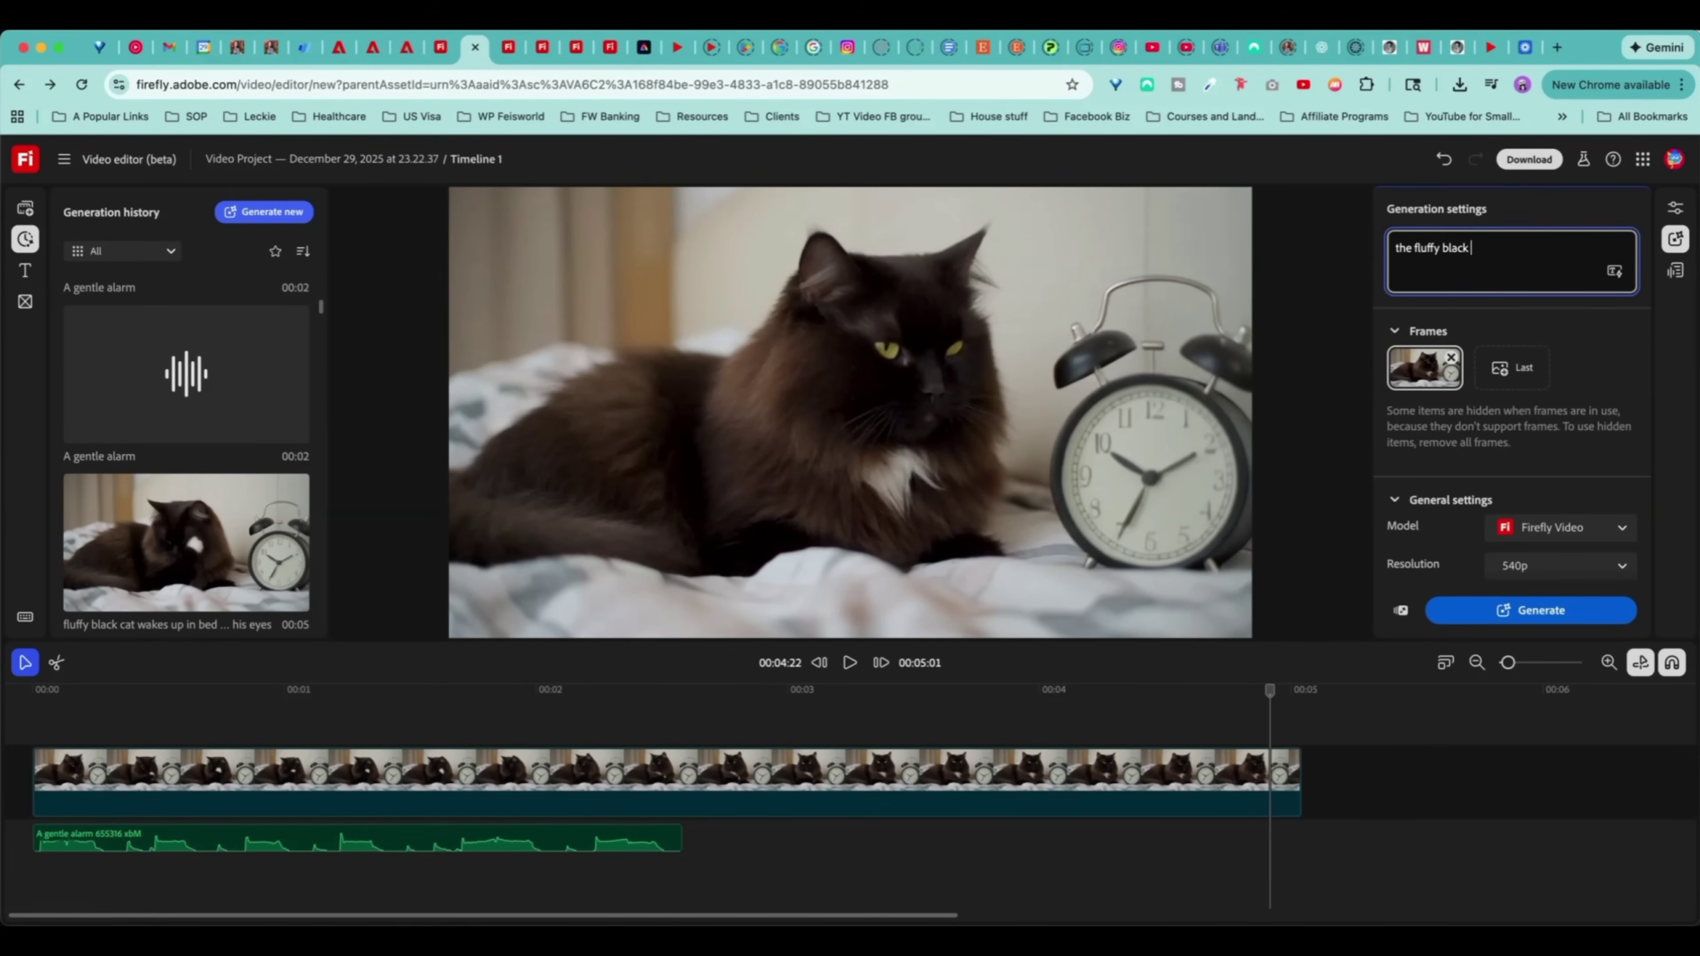
text( cat gets out of bed, and walk towards the kitchen)
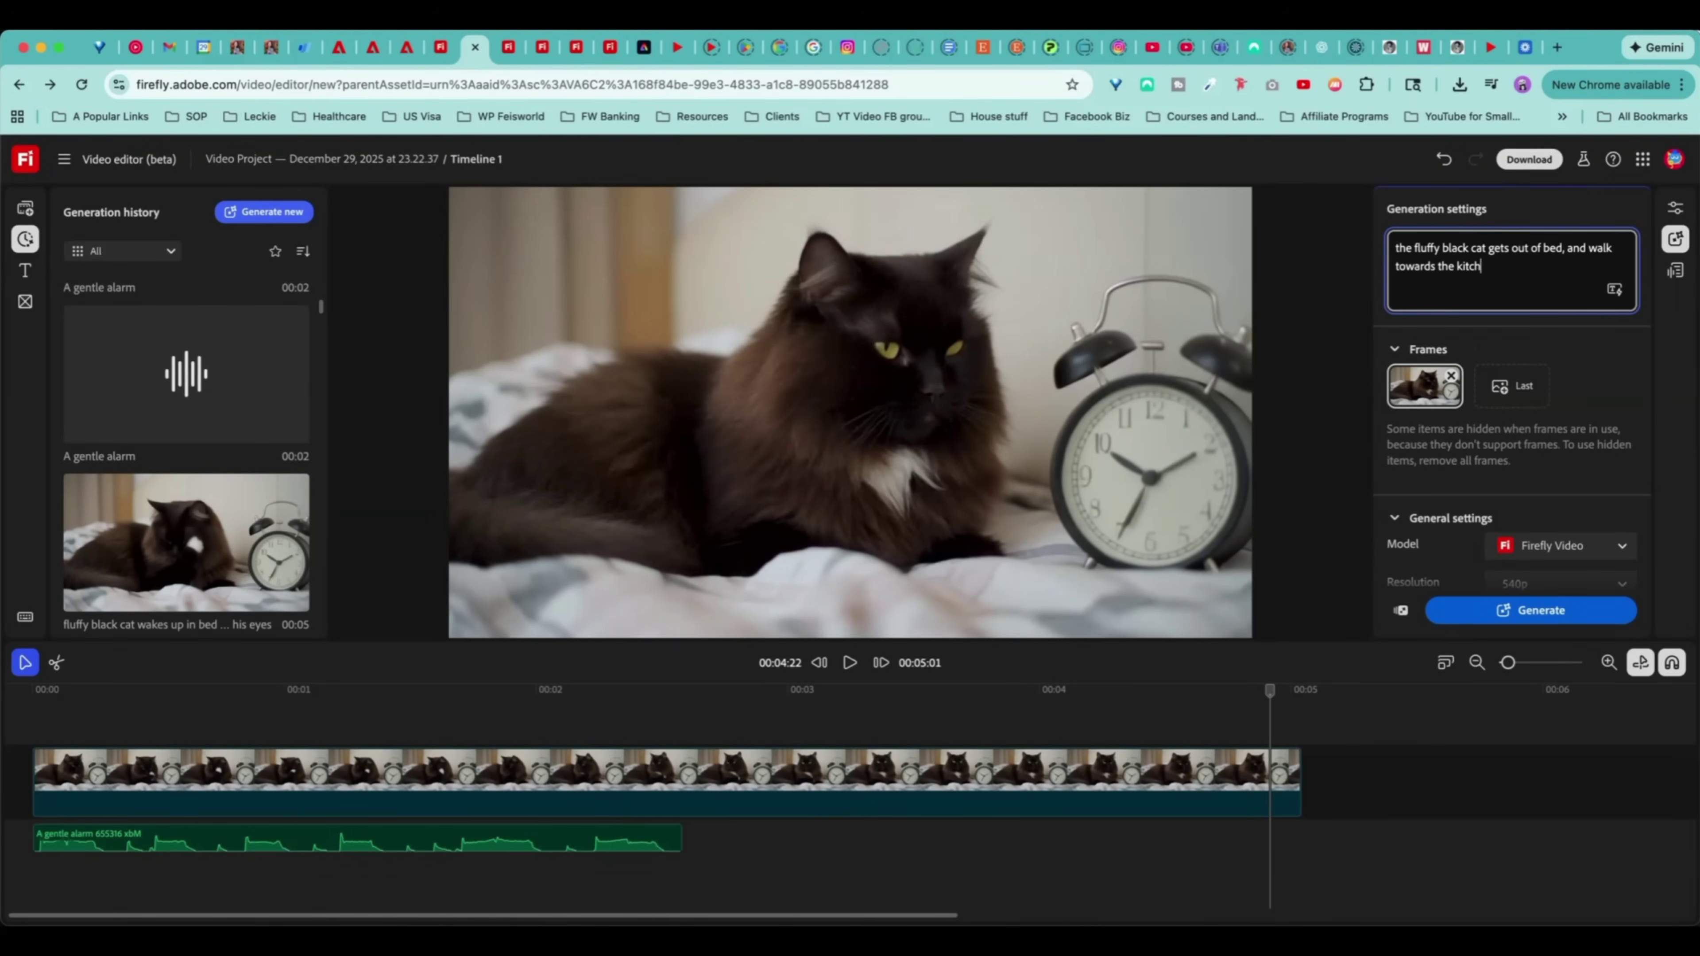
click(1538, 596)
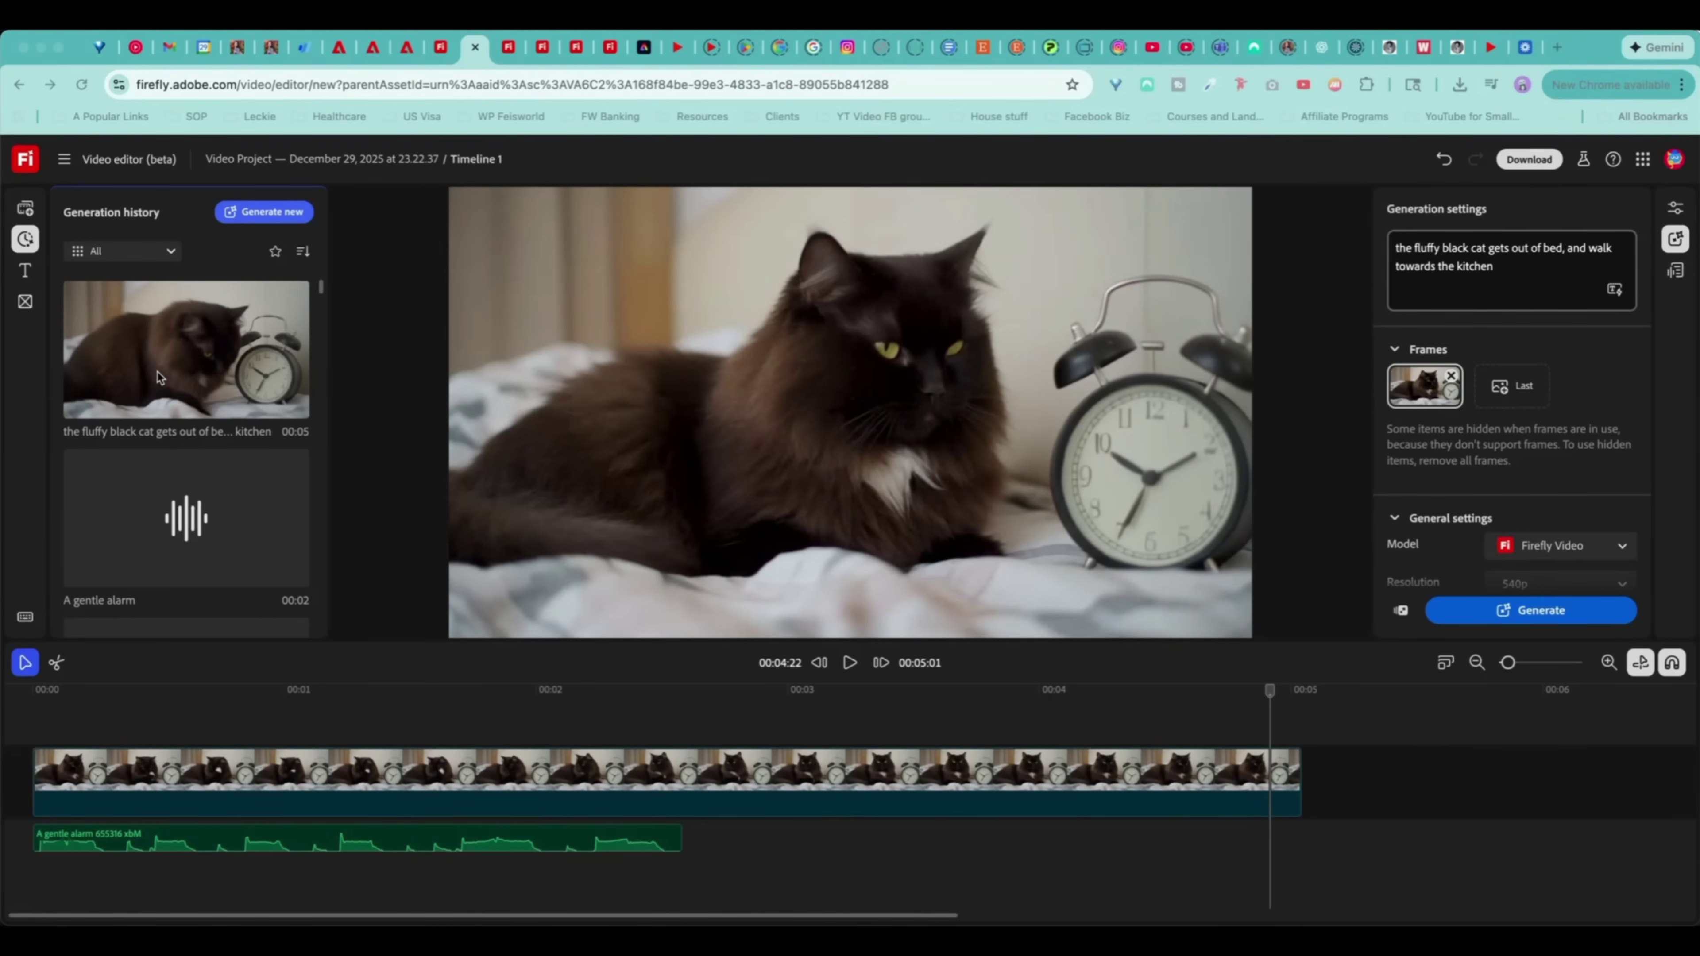
- Append the generated video of the cat getting out of bed after the first clip and go to the timeline's end
click(158, 363)
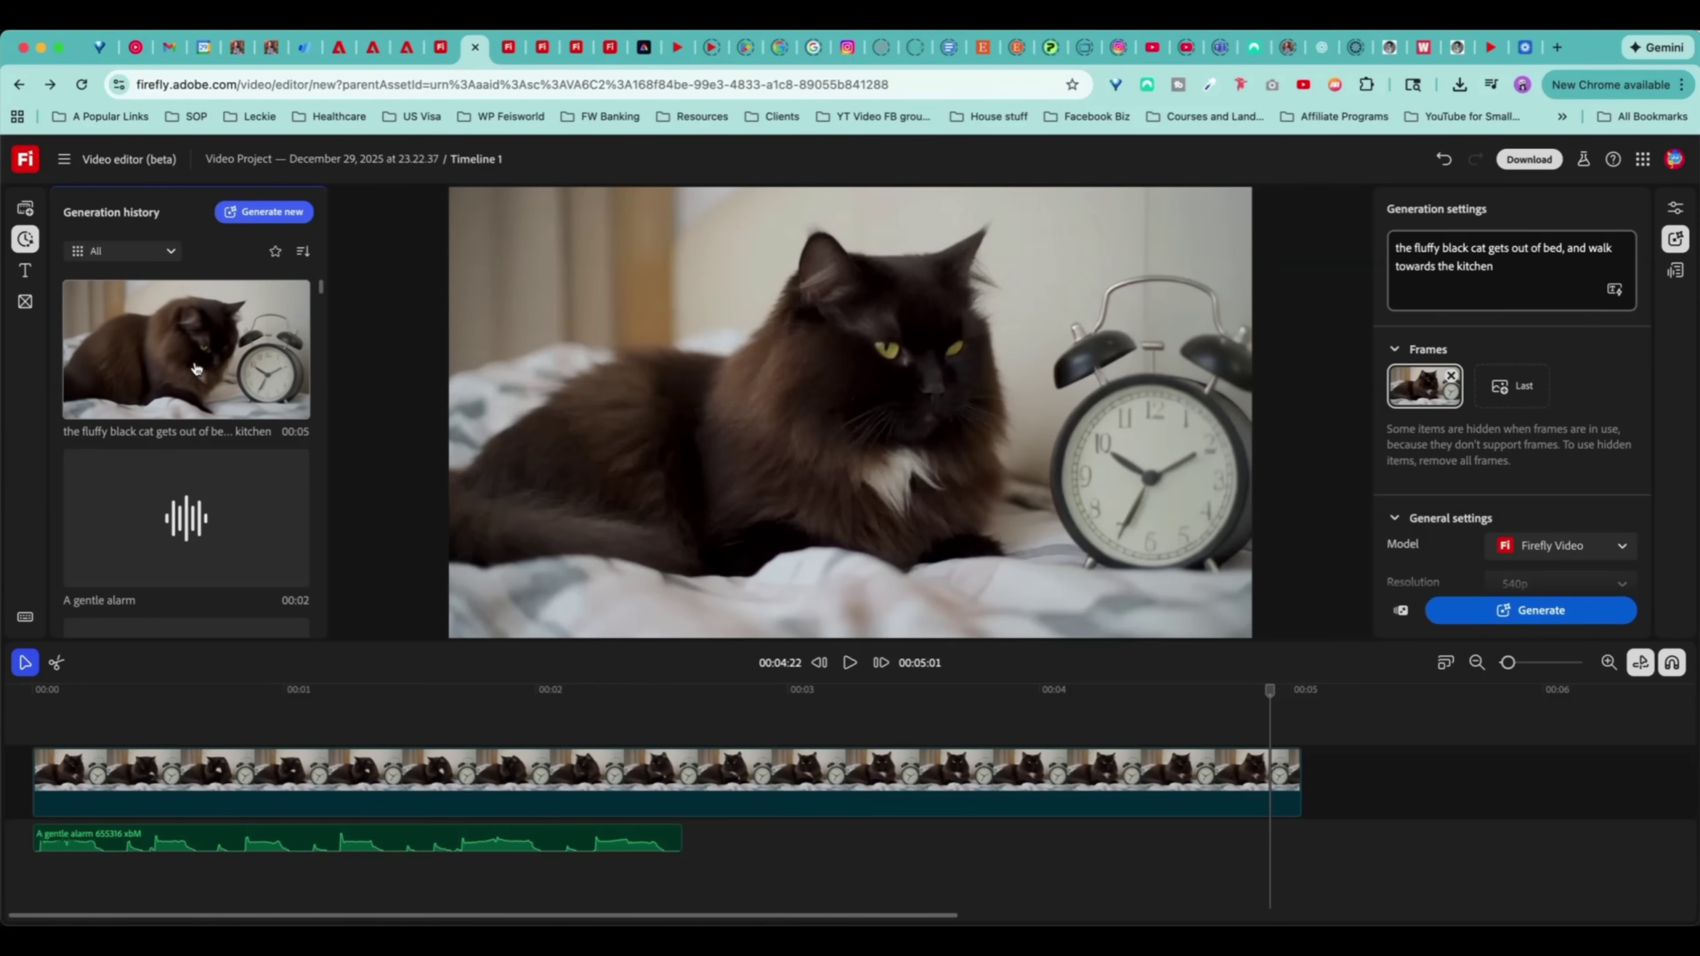
drag(219, 370, 1426, 779)
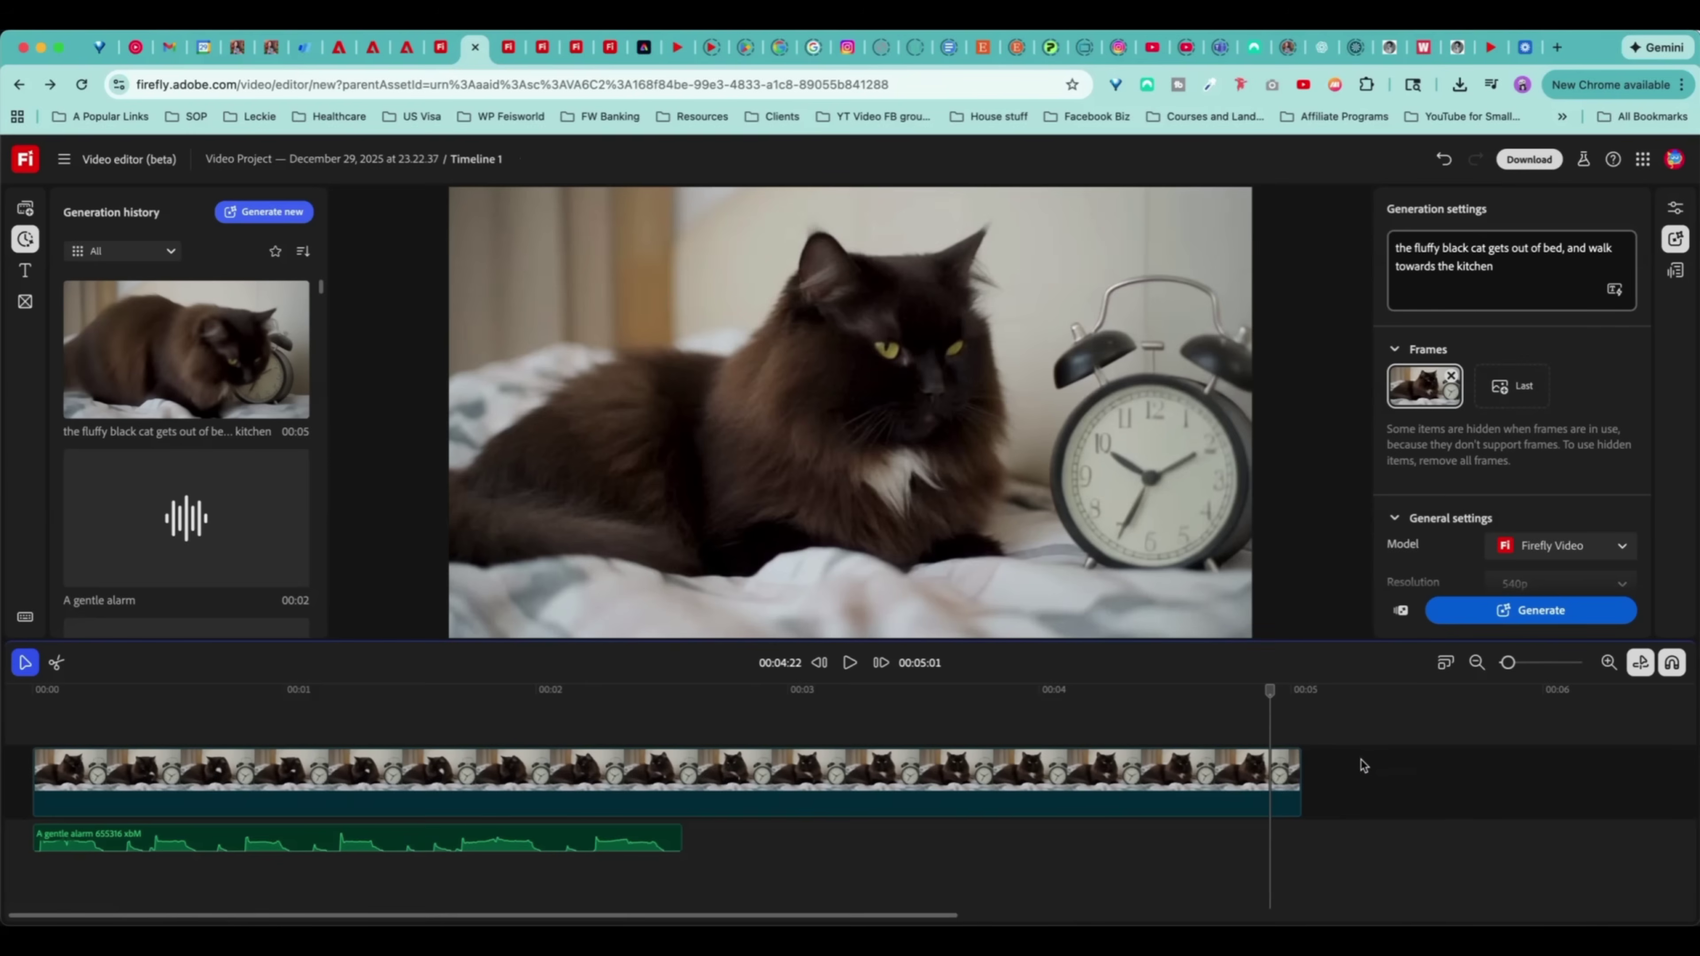
click(1240, 726)
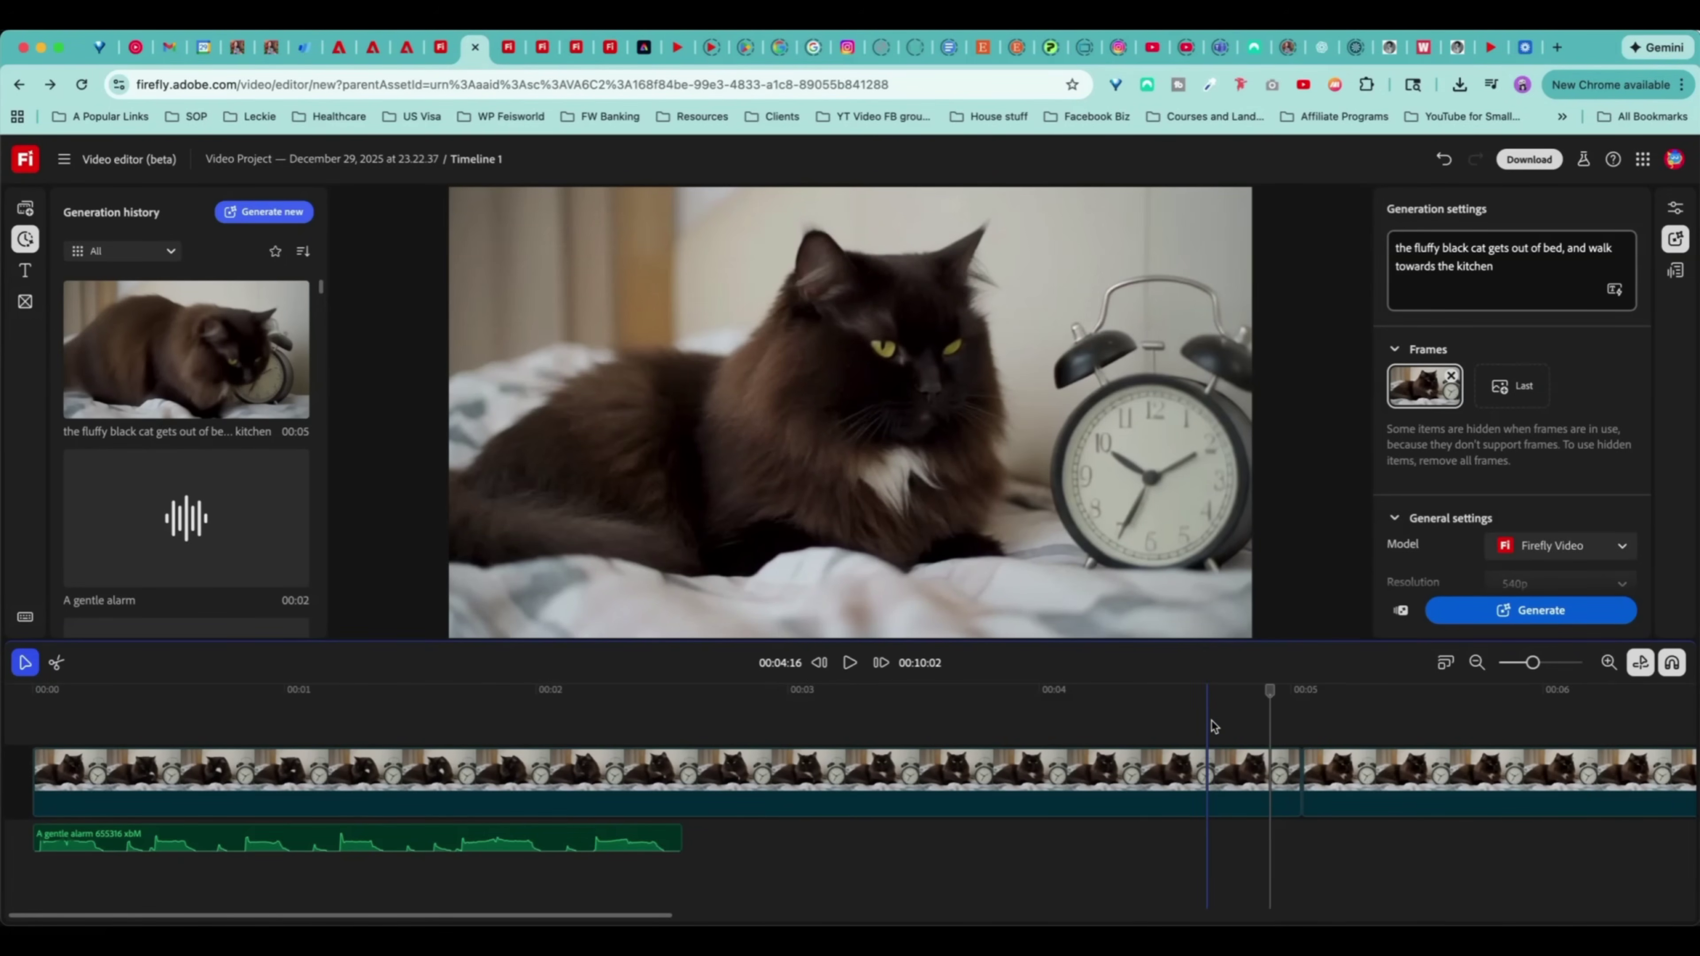
key(End)
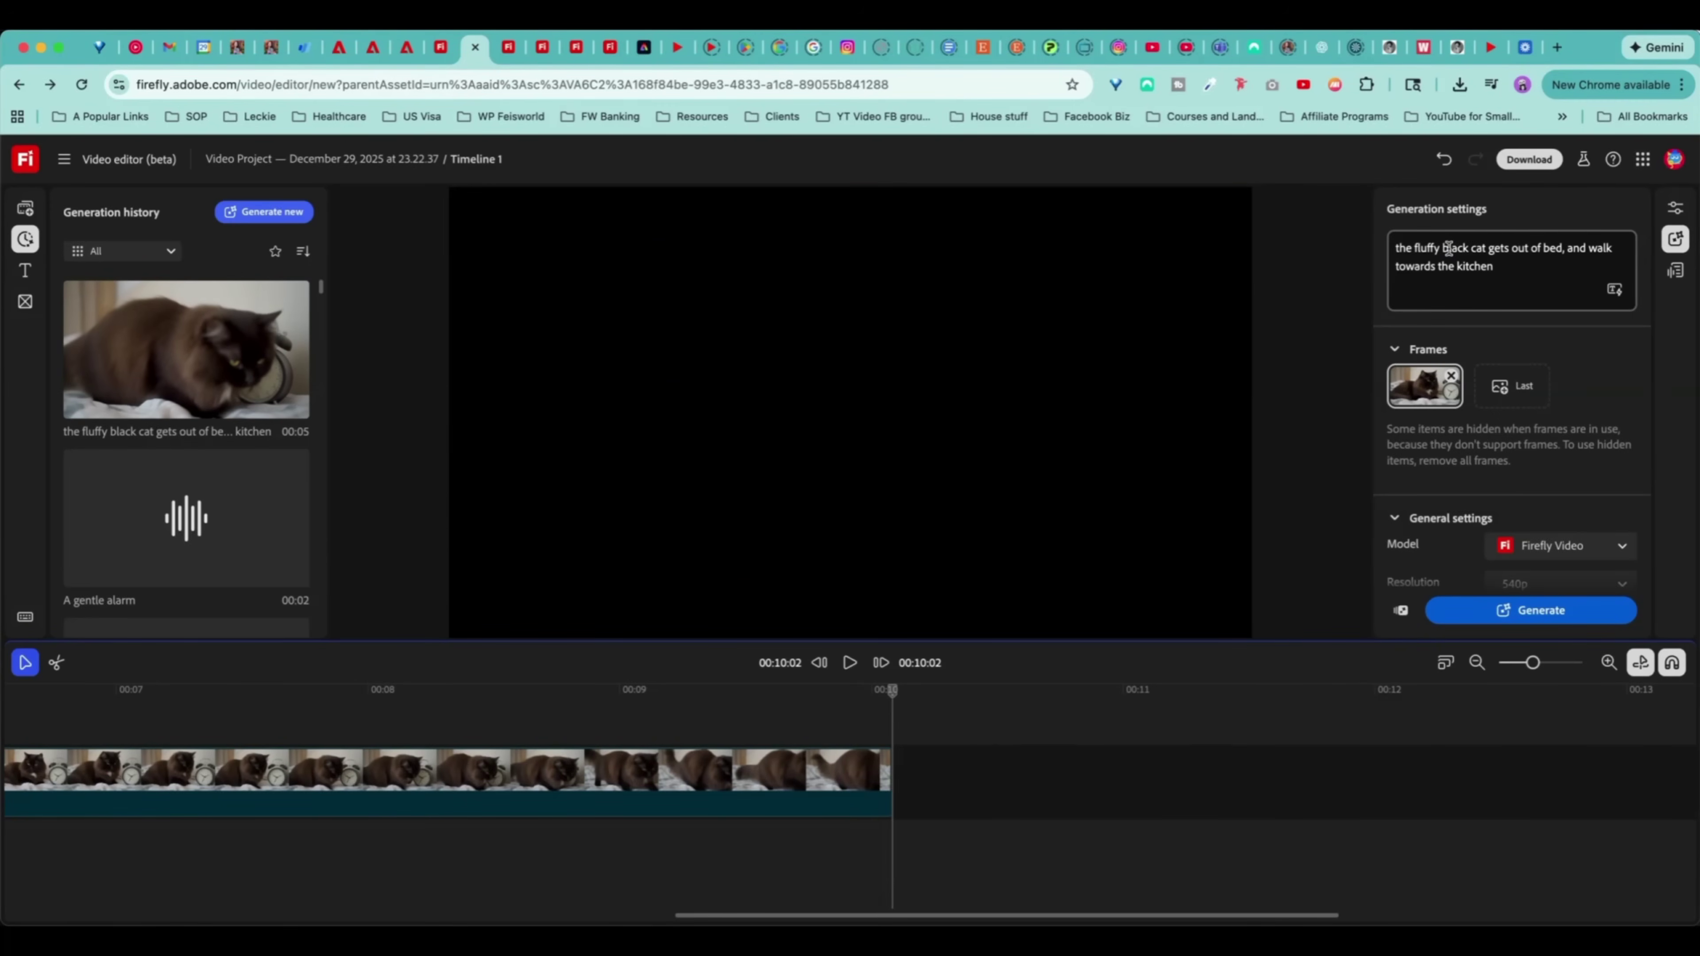
- Generate a video from the prompt "the fluffy black cat now enters the kitchen looking for breakfast", with the 00:08:11 frame as first frame
drag(1494, 267, 1485, 248)
text(now enters t)
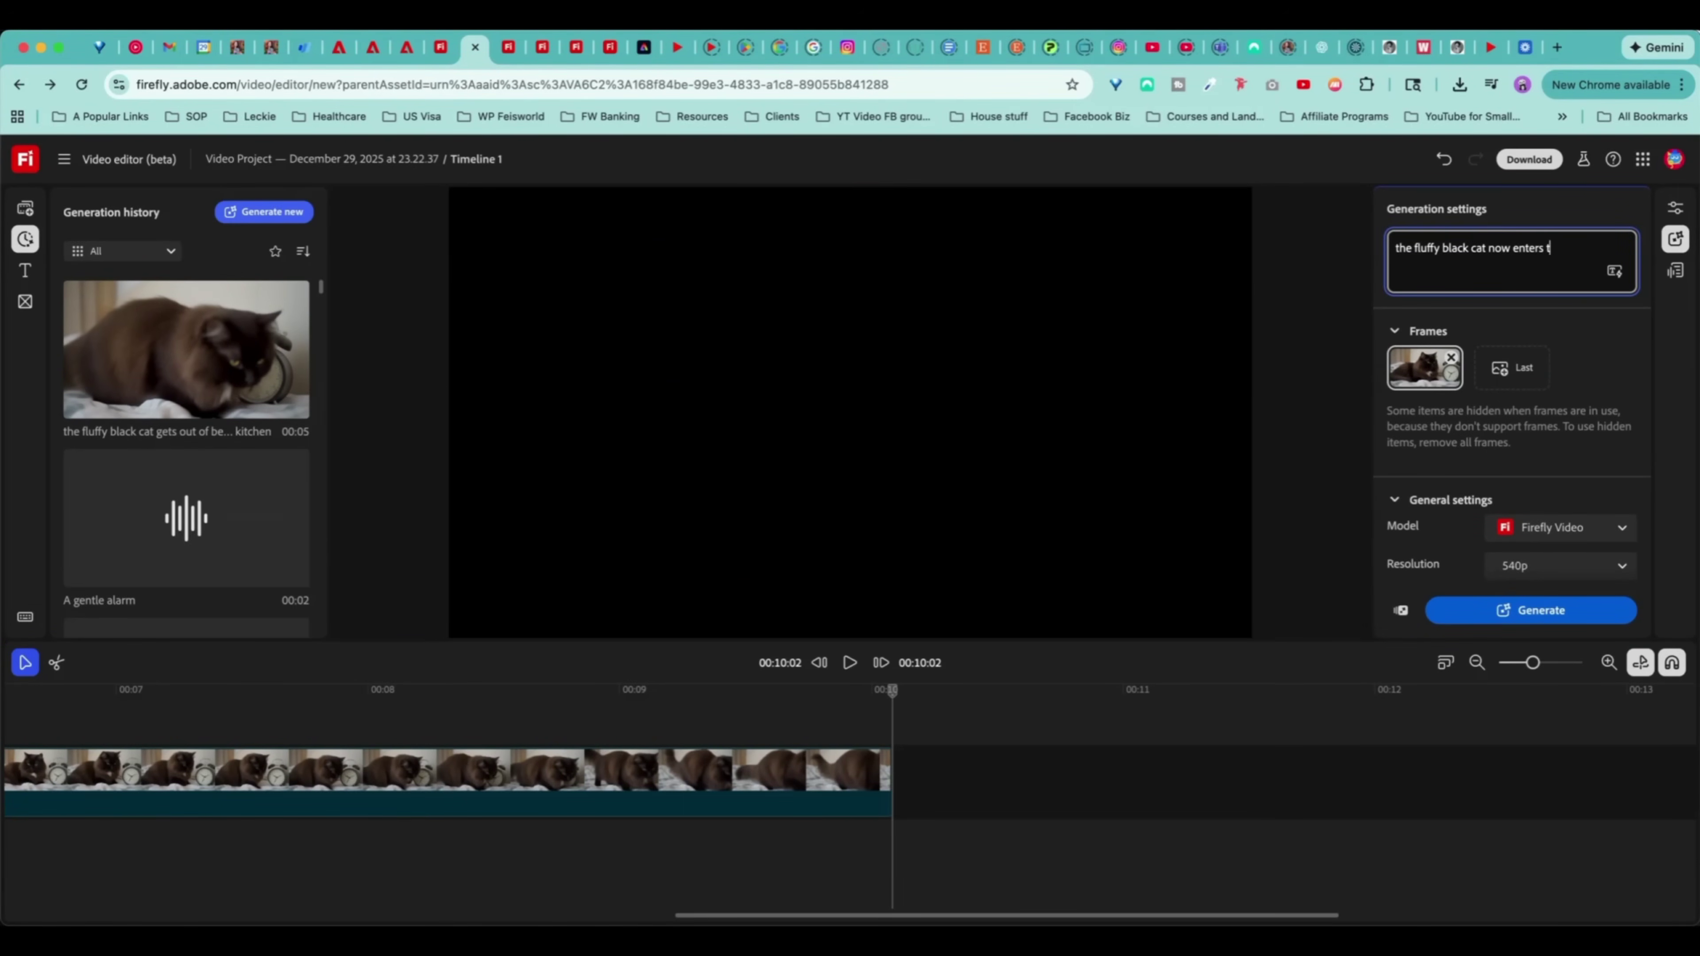
text(he kitchen looking for )
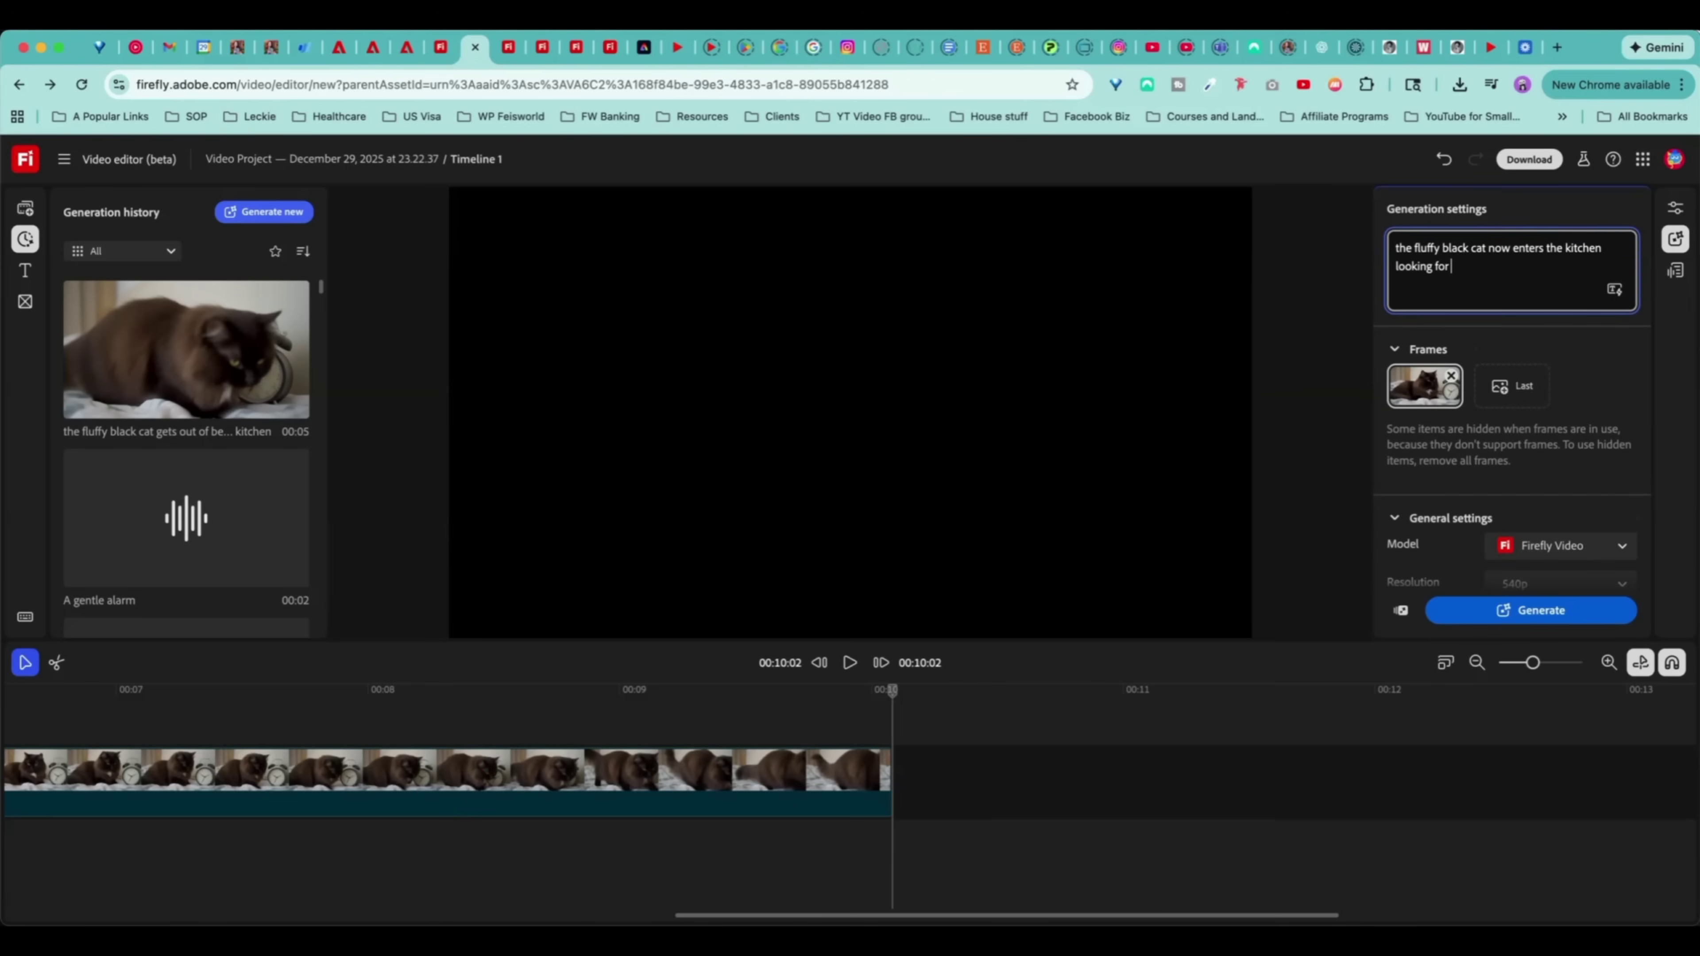
text(breakfast)
click(1414, 385)
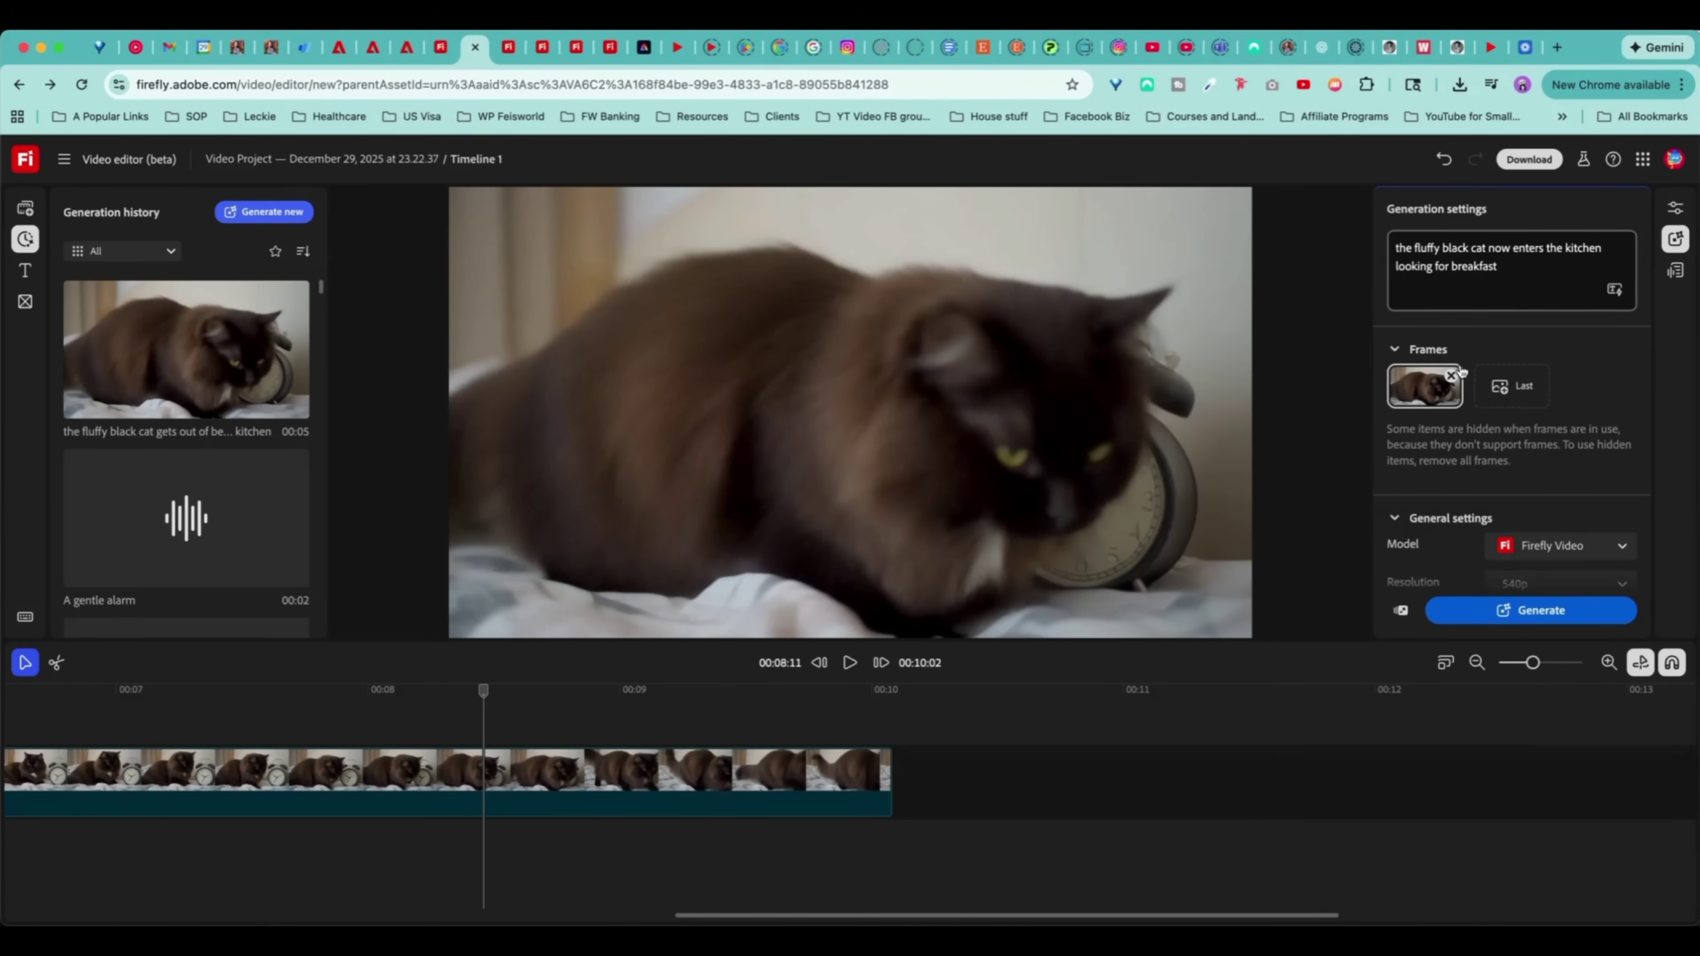
click(1511, 622)
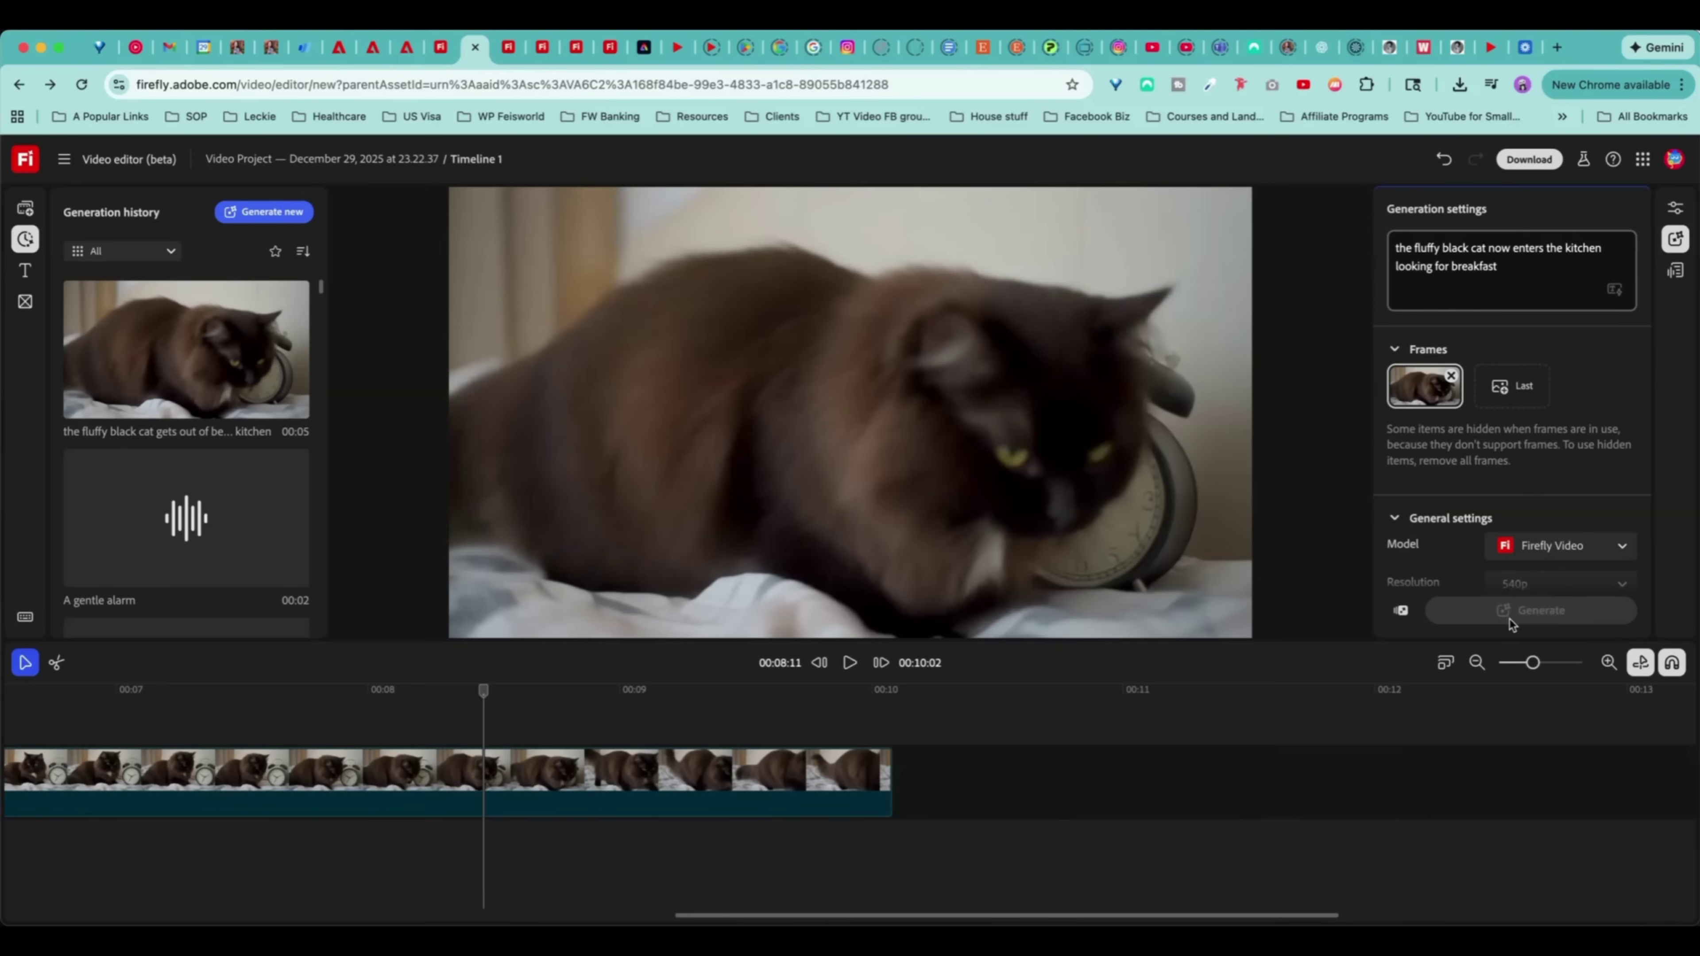
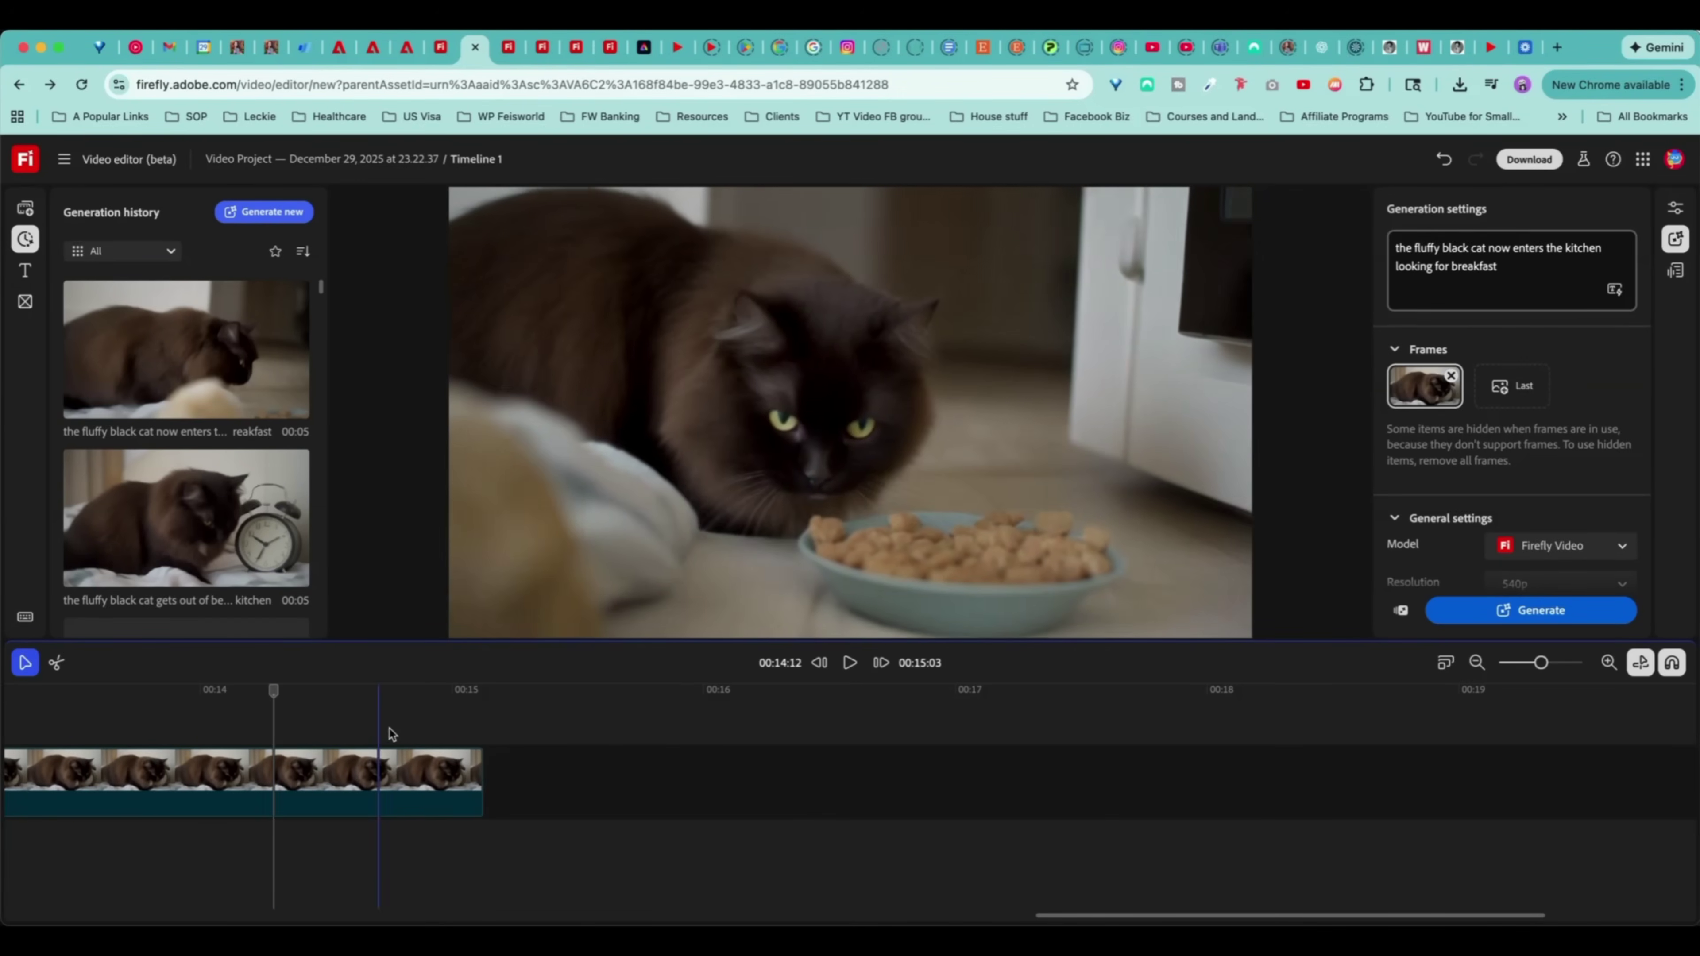
- Play the timeline's ending and replace the generation's first frame with the timeline frame at 00:15:00
click(431, 720)
key(space)
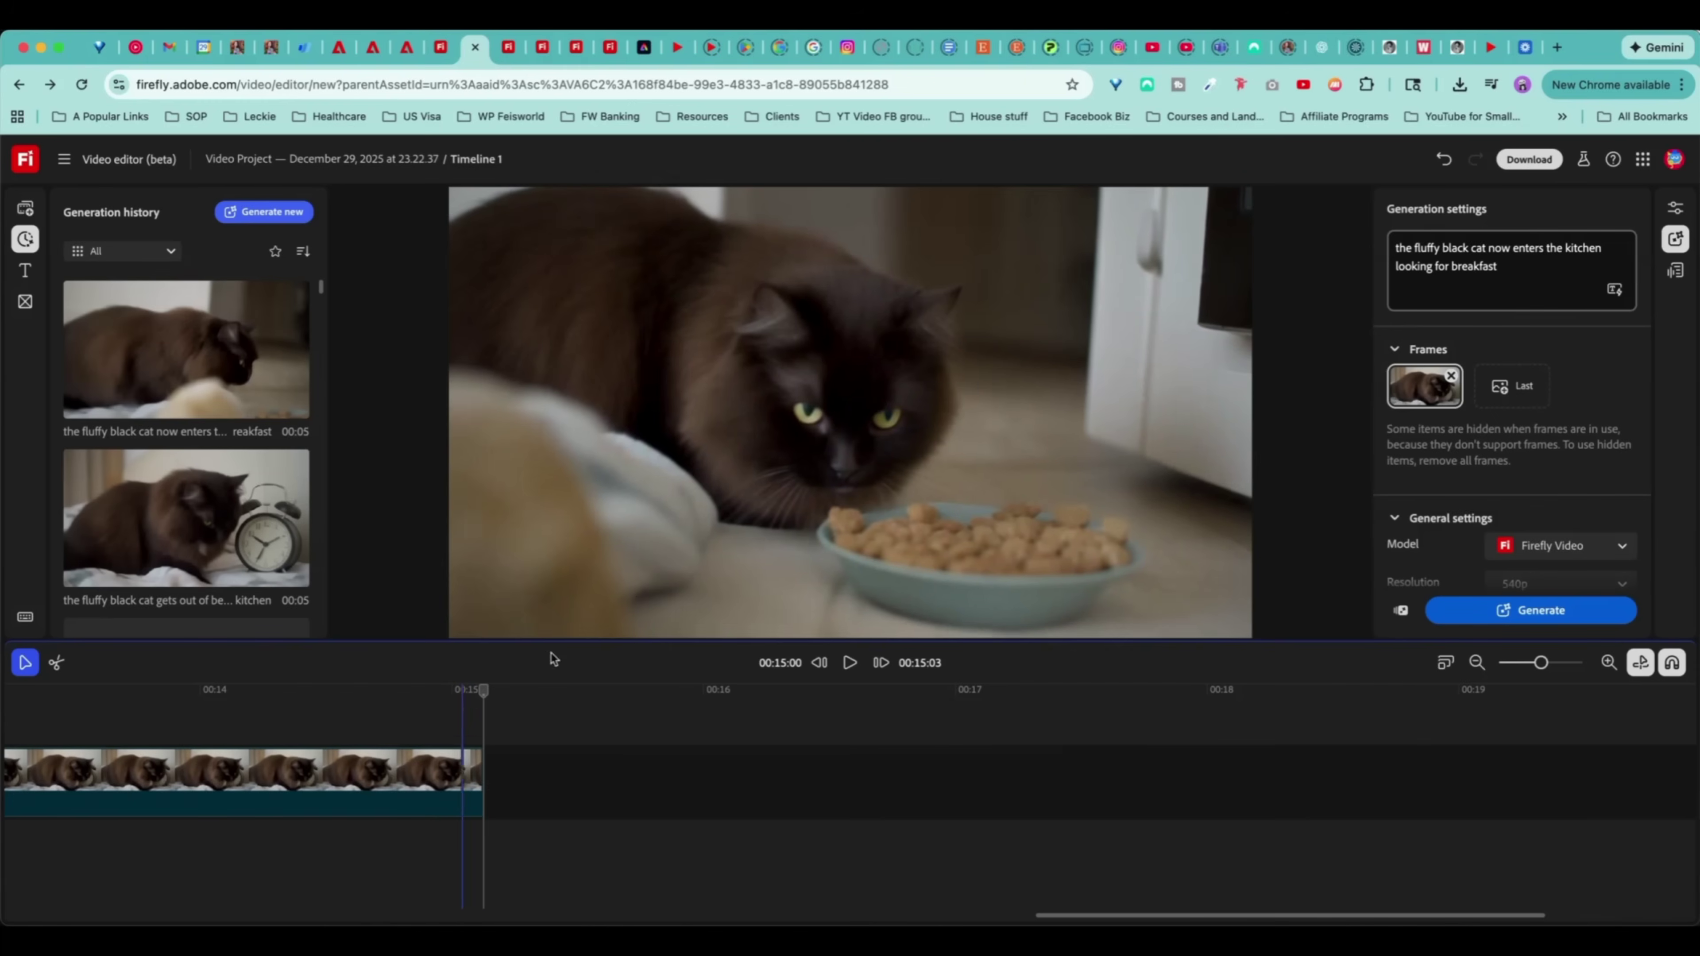
click(1450, 376)
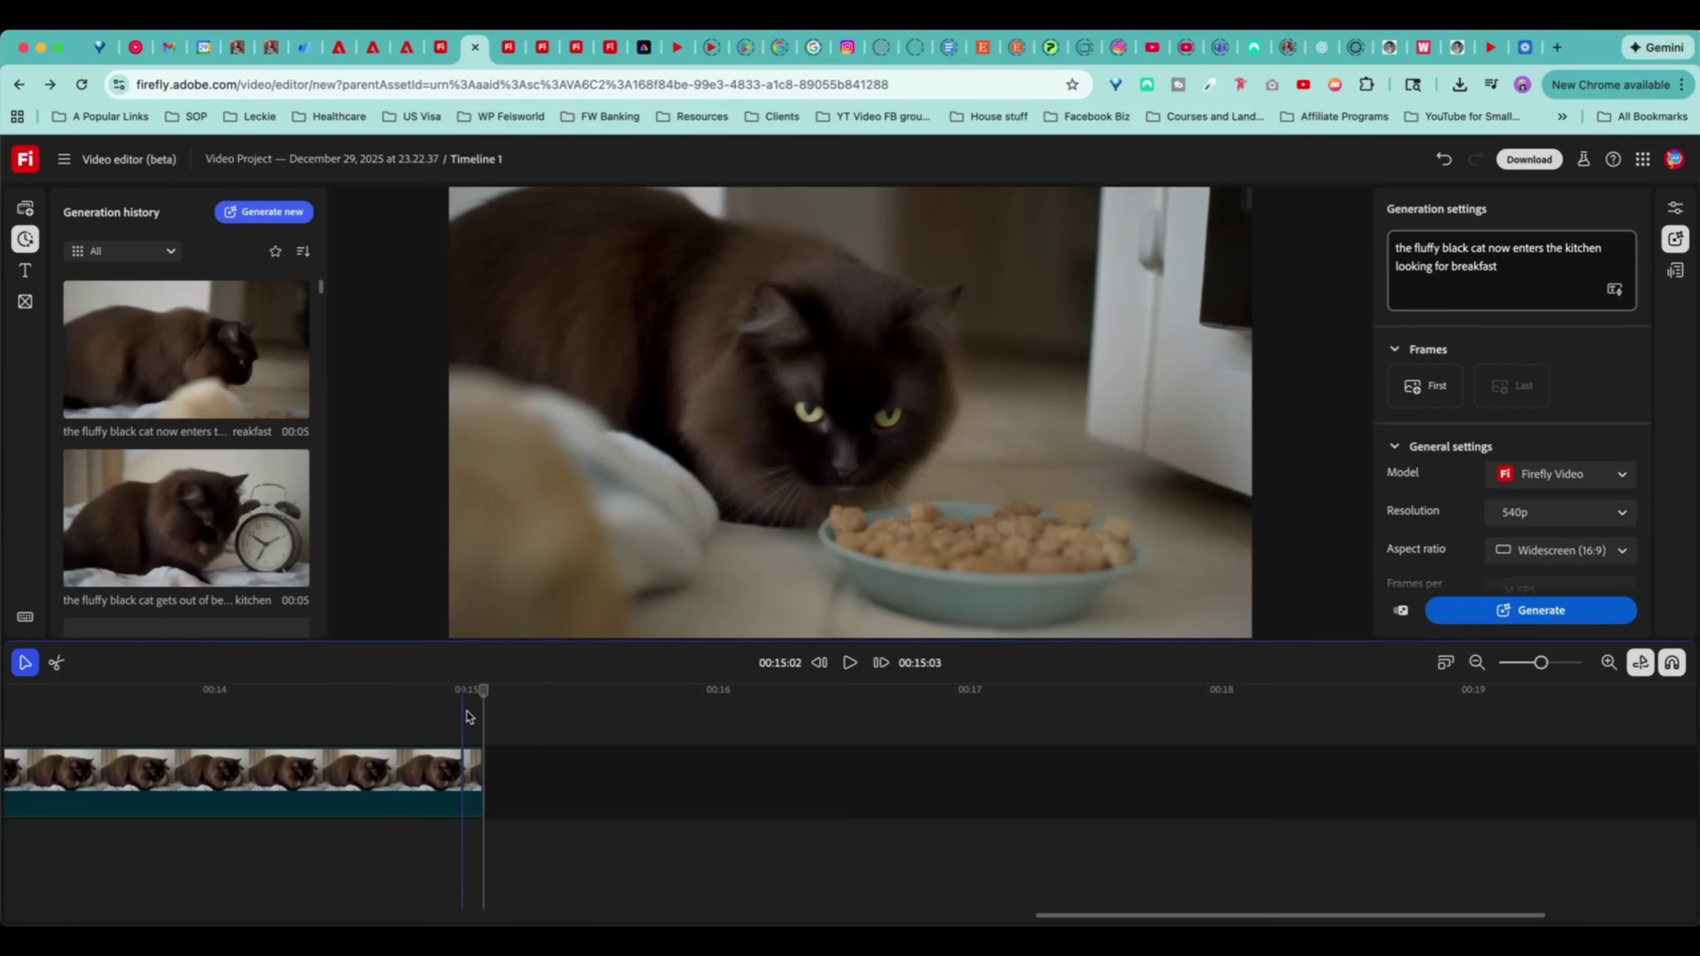
click(454, 716)
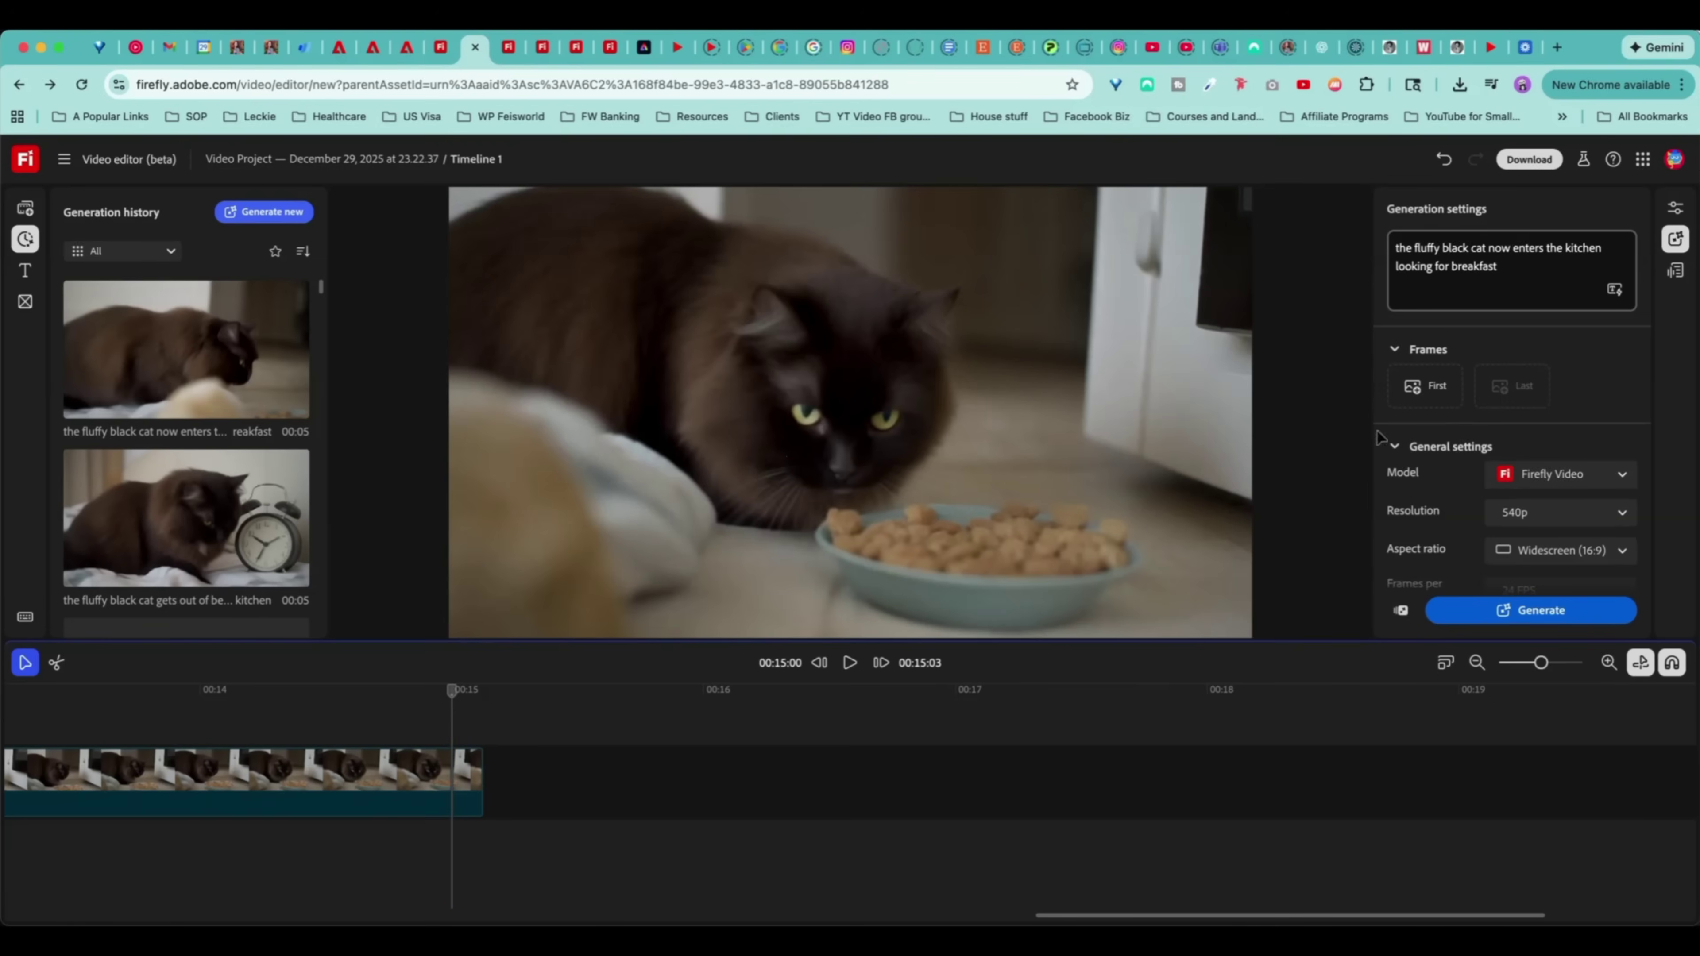
click(1435, 387)
- Generate a video from the prompt "the fluffy black cat starts eating his breakfast and enjoying it"
text(starts)
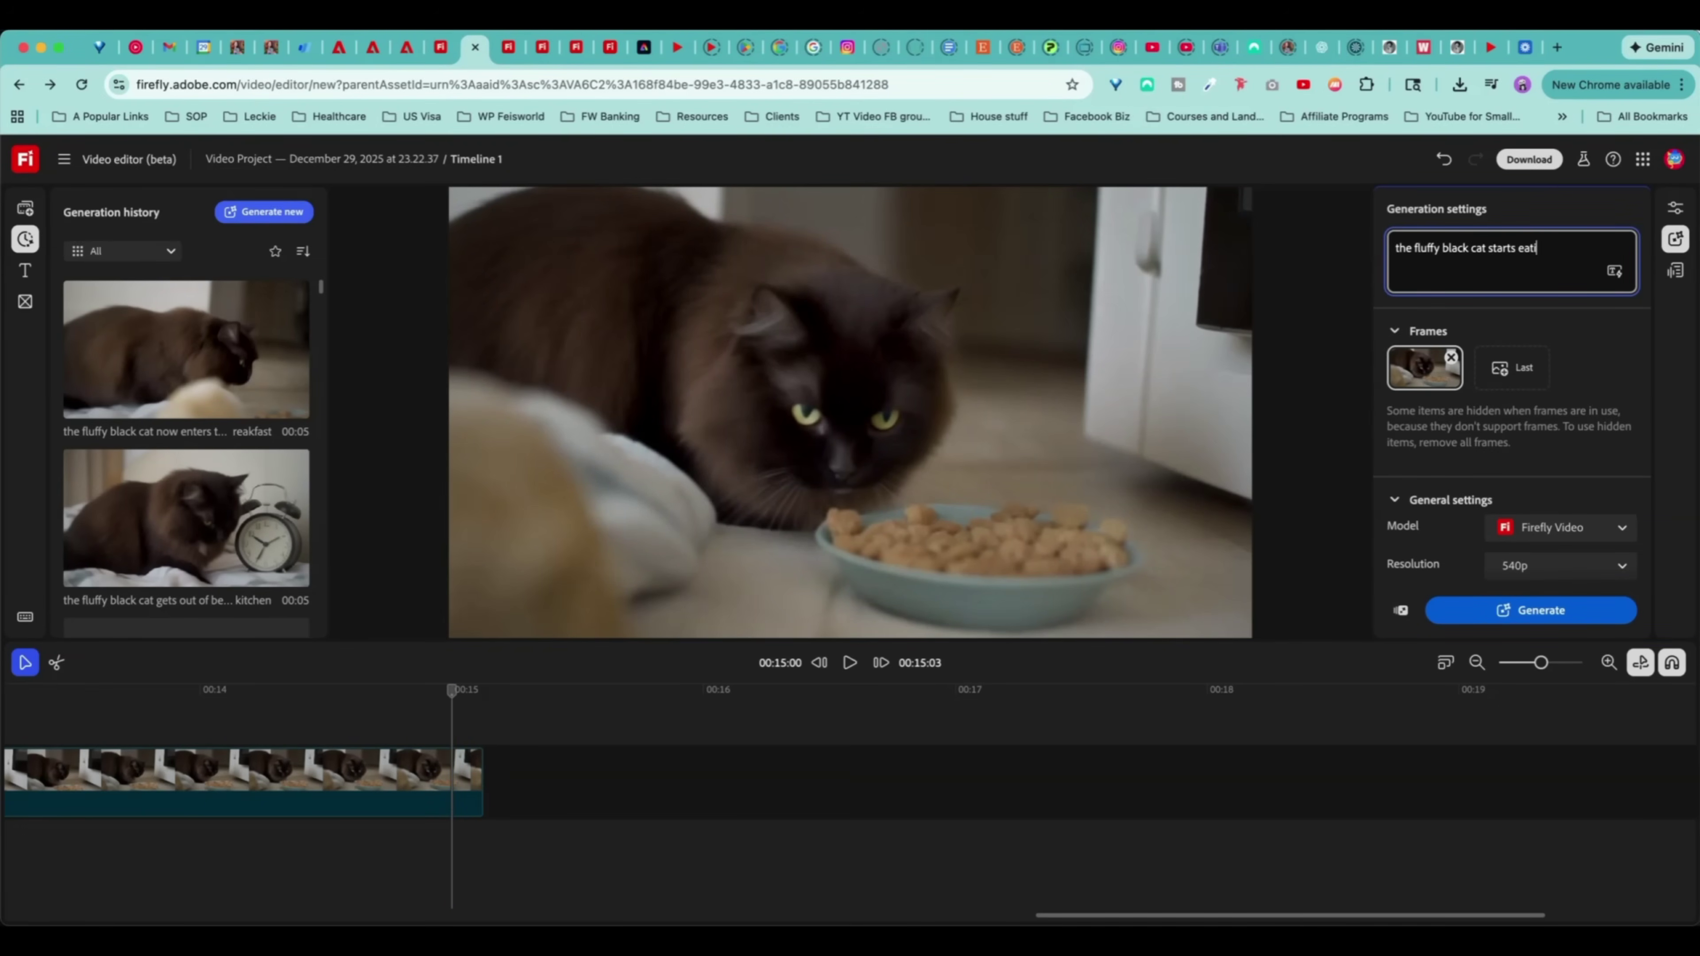
text( eating his breakfast and enjoying it)
key(Return)
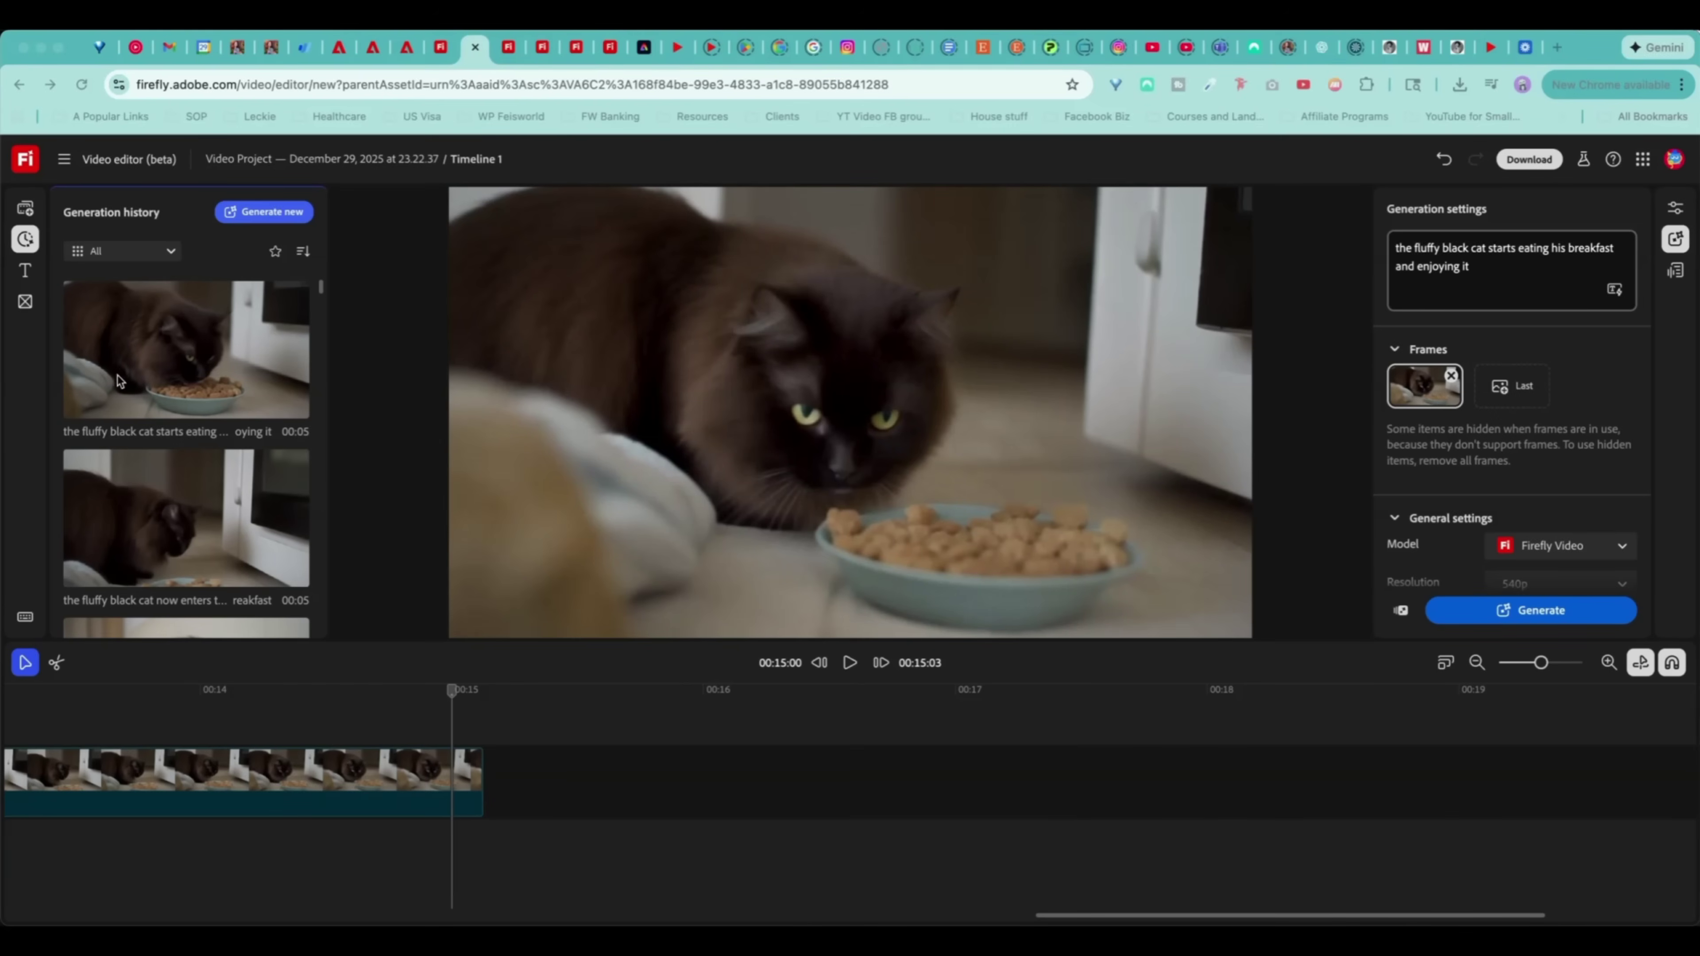
- Append the generated clip of the cat eating breakfast to the timeline and play across the join
drag(177, 358, 525, 782)
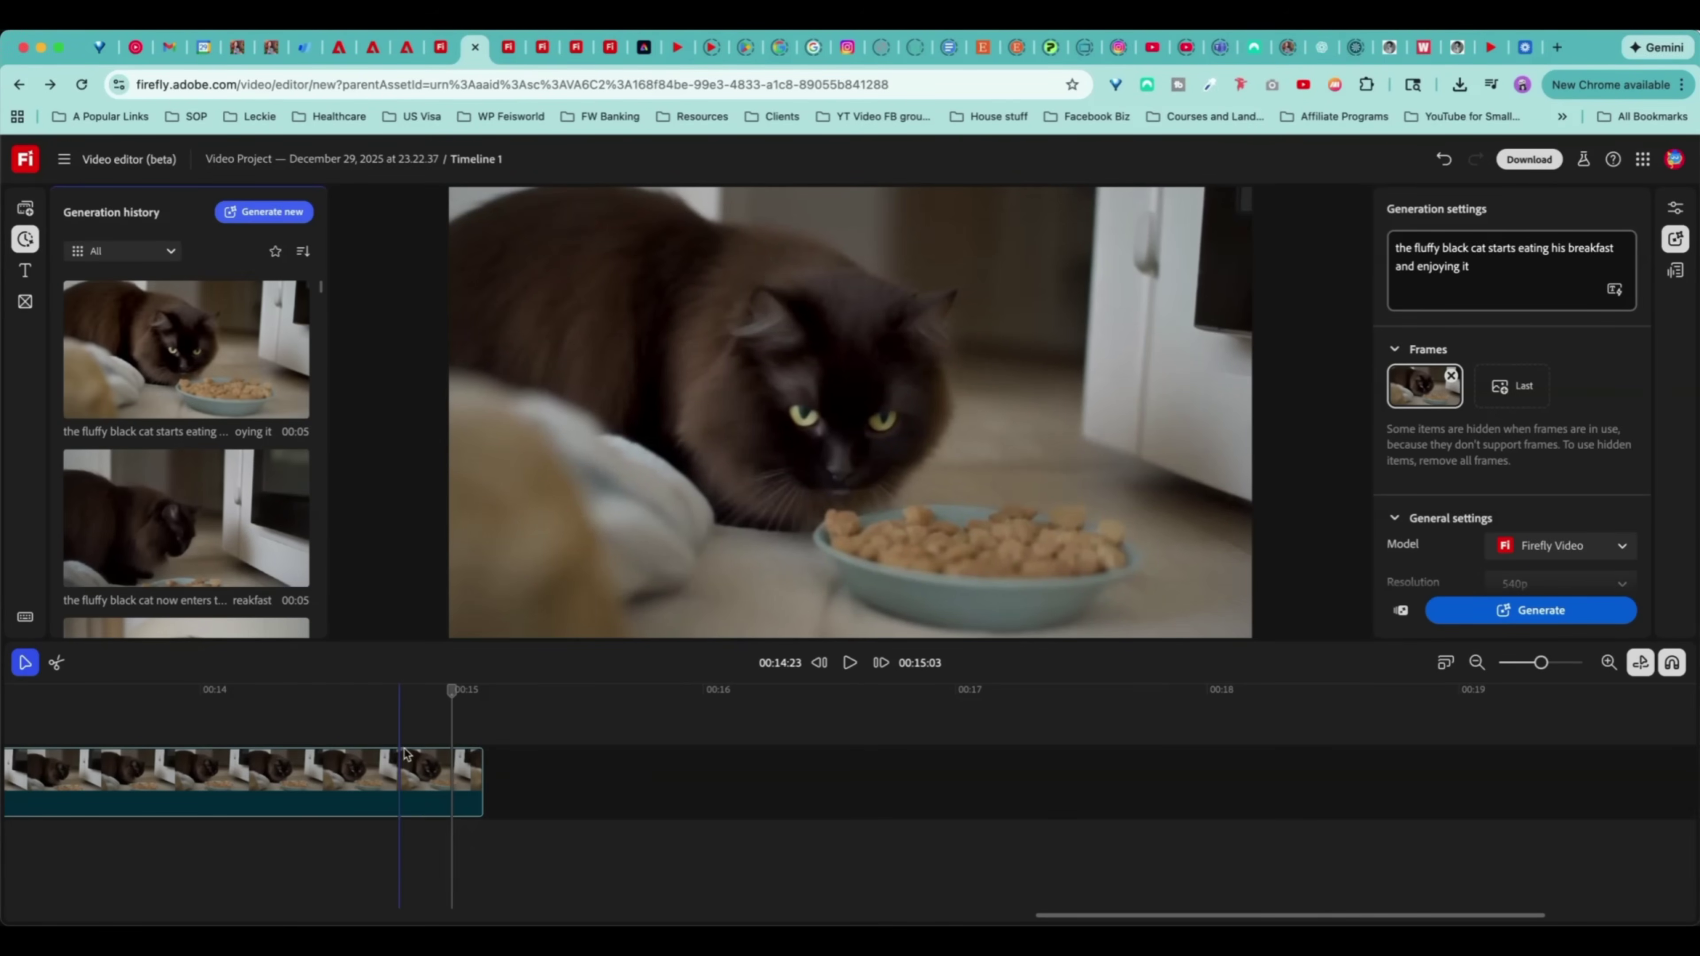
click(389, 728)
key(space)
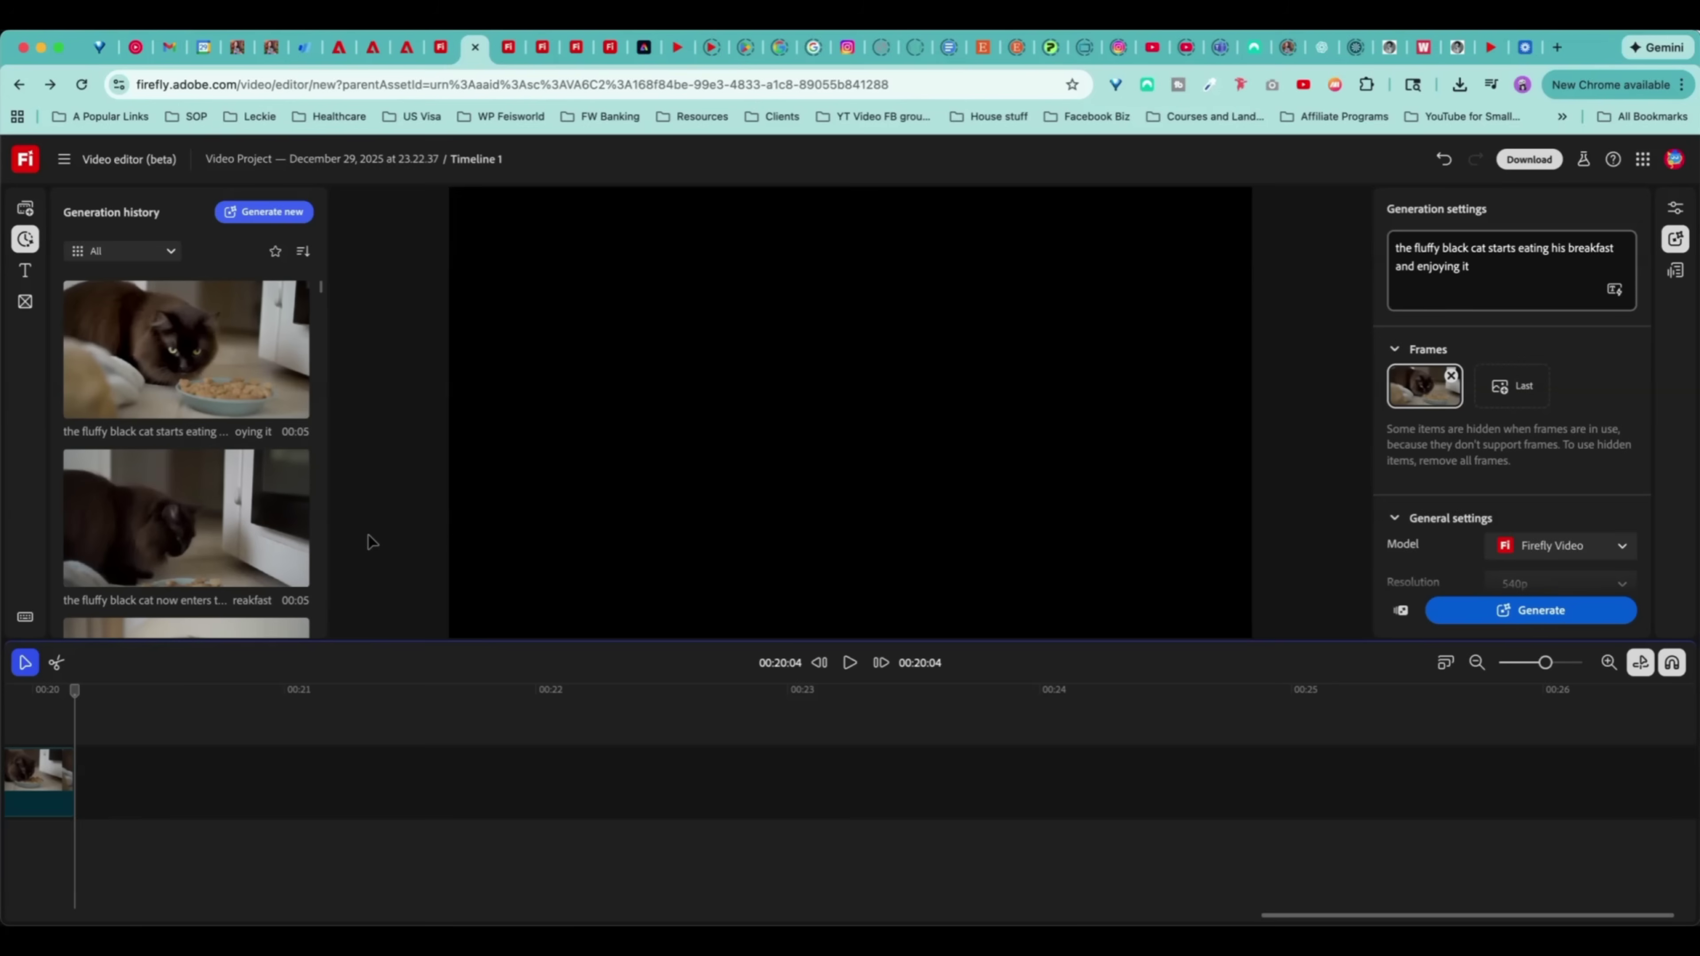
- Go to 00:19:22 near the end of the eating clip and add the "One Day in Paris" title template there
click(25, 270)
click(10, 709)
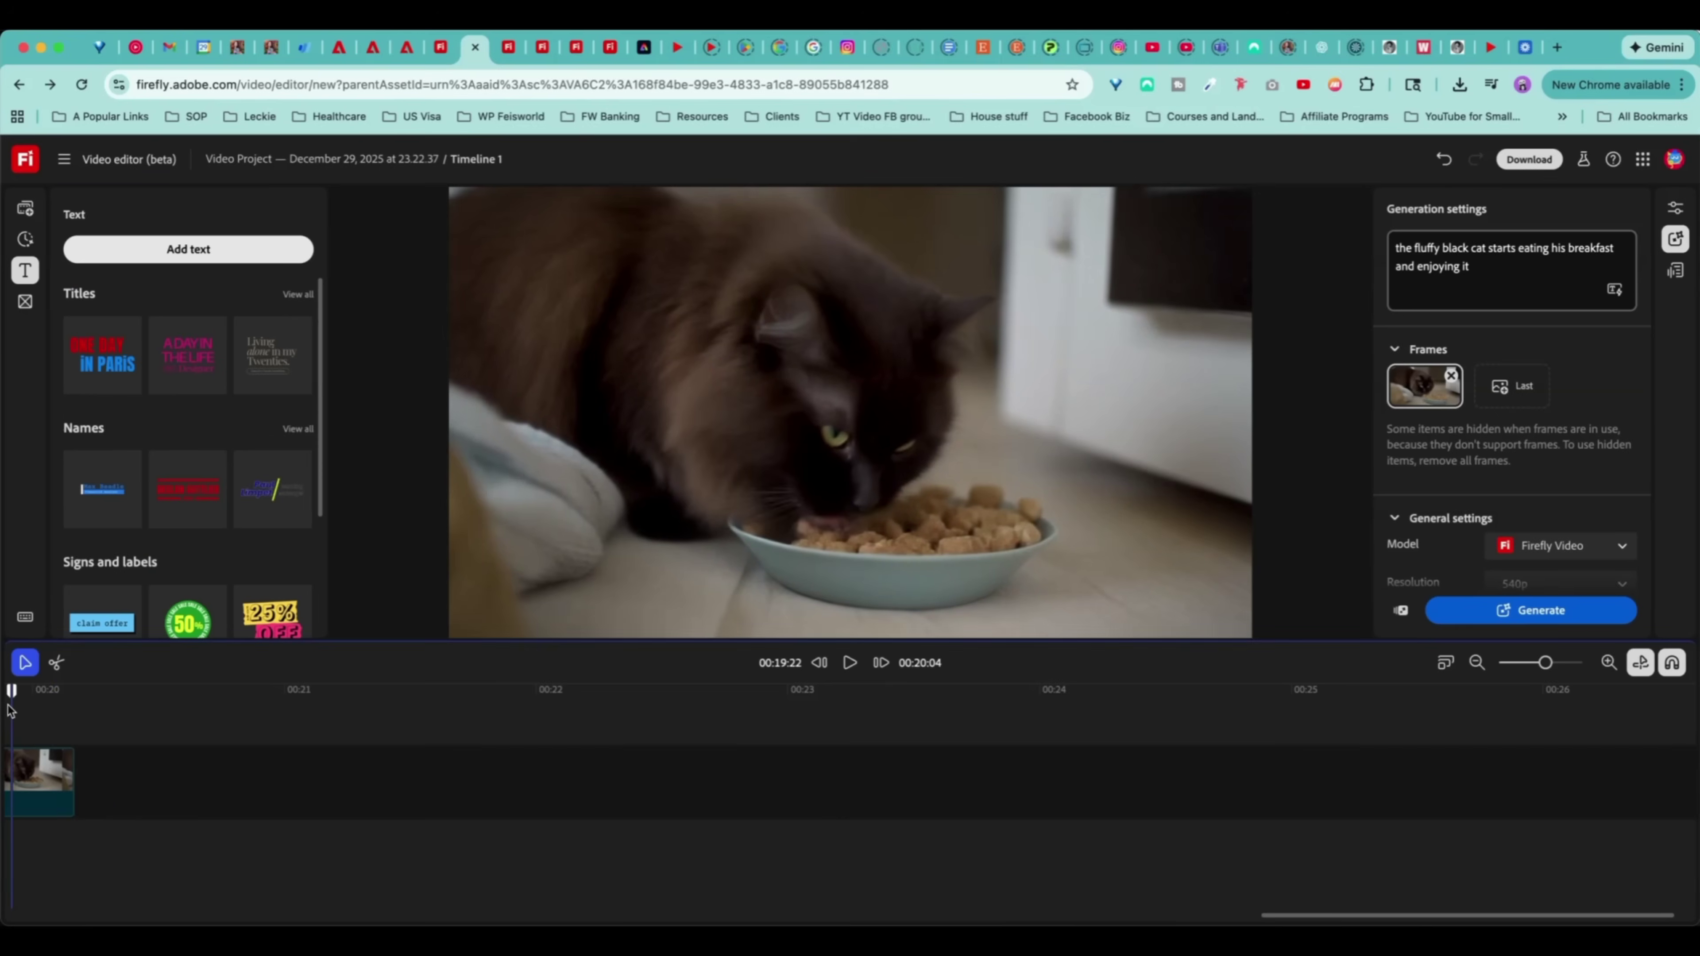
mouse_move(69, 336)
scroll(22, 816, left, 10)
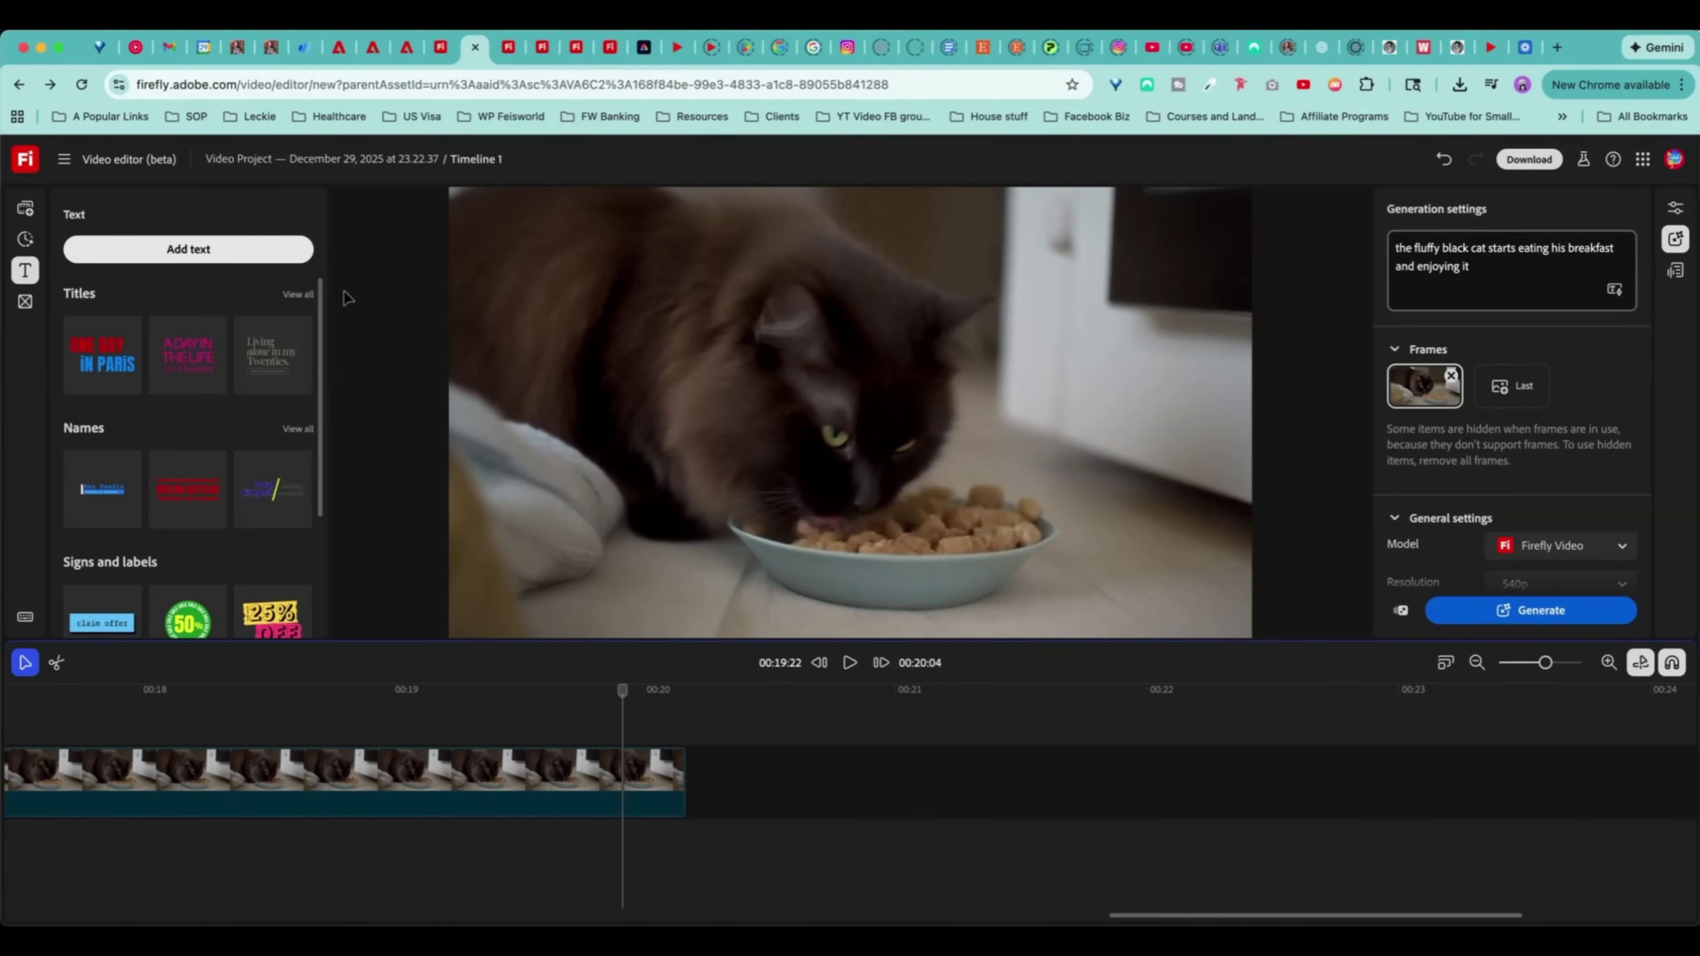
scroll(165, 494, down, 3)
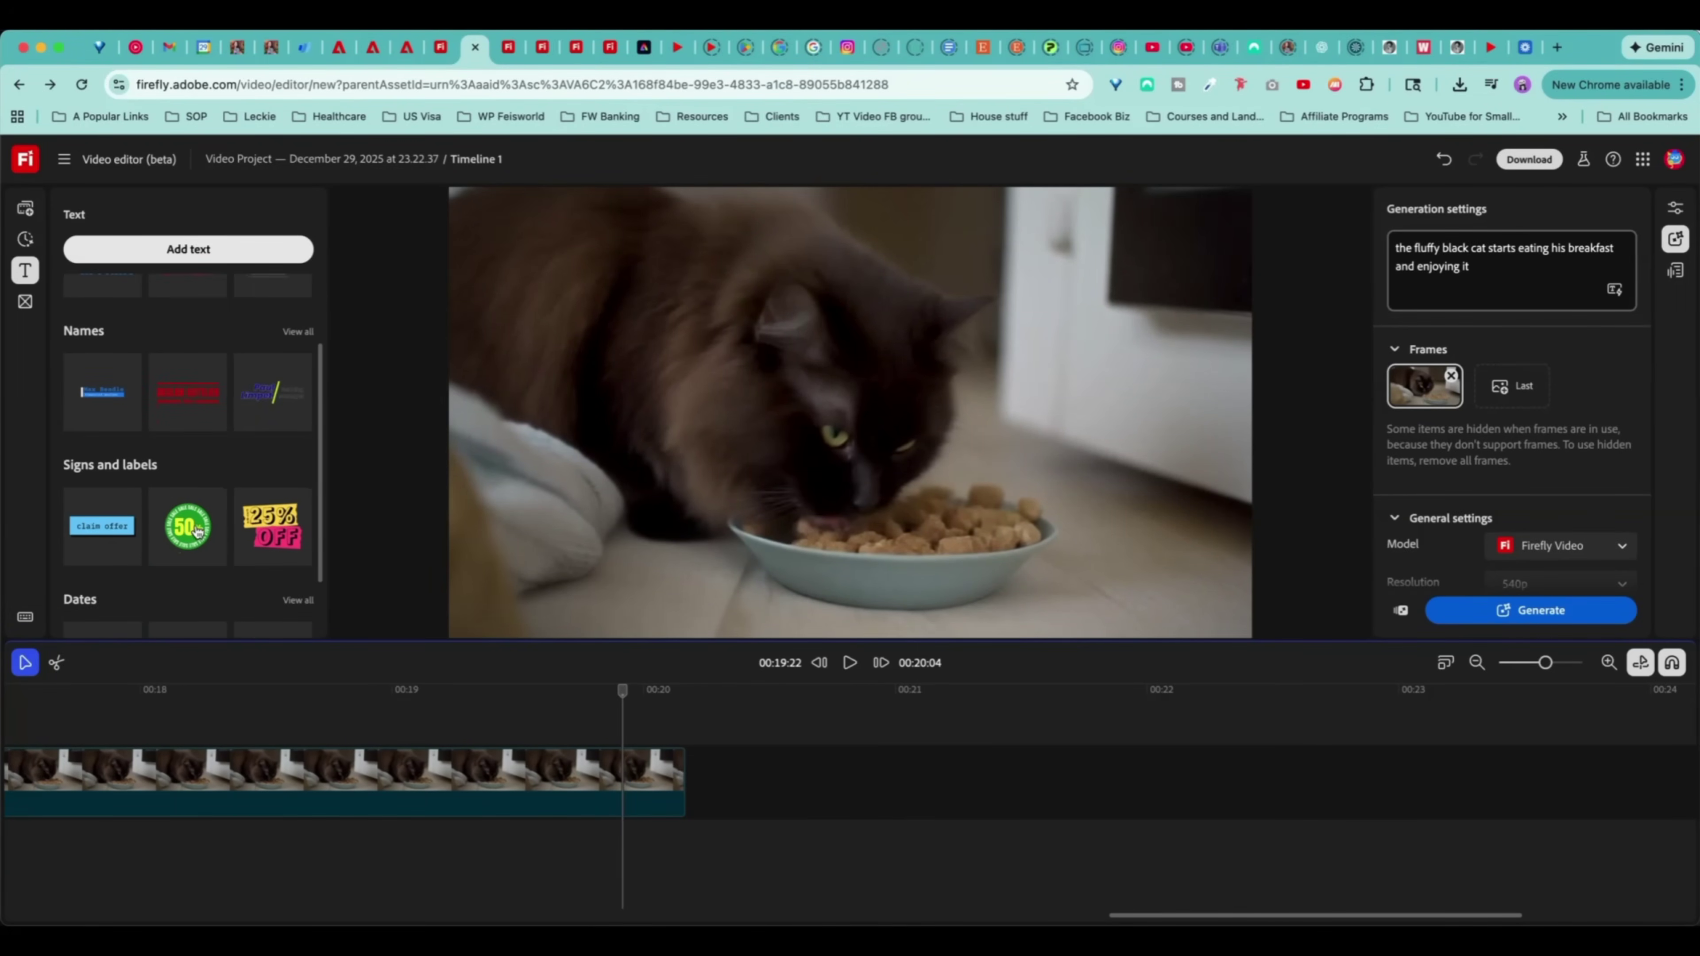
scroll(198, 525, down, 3)
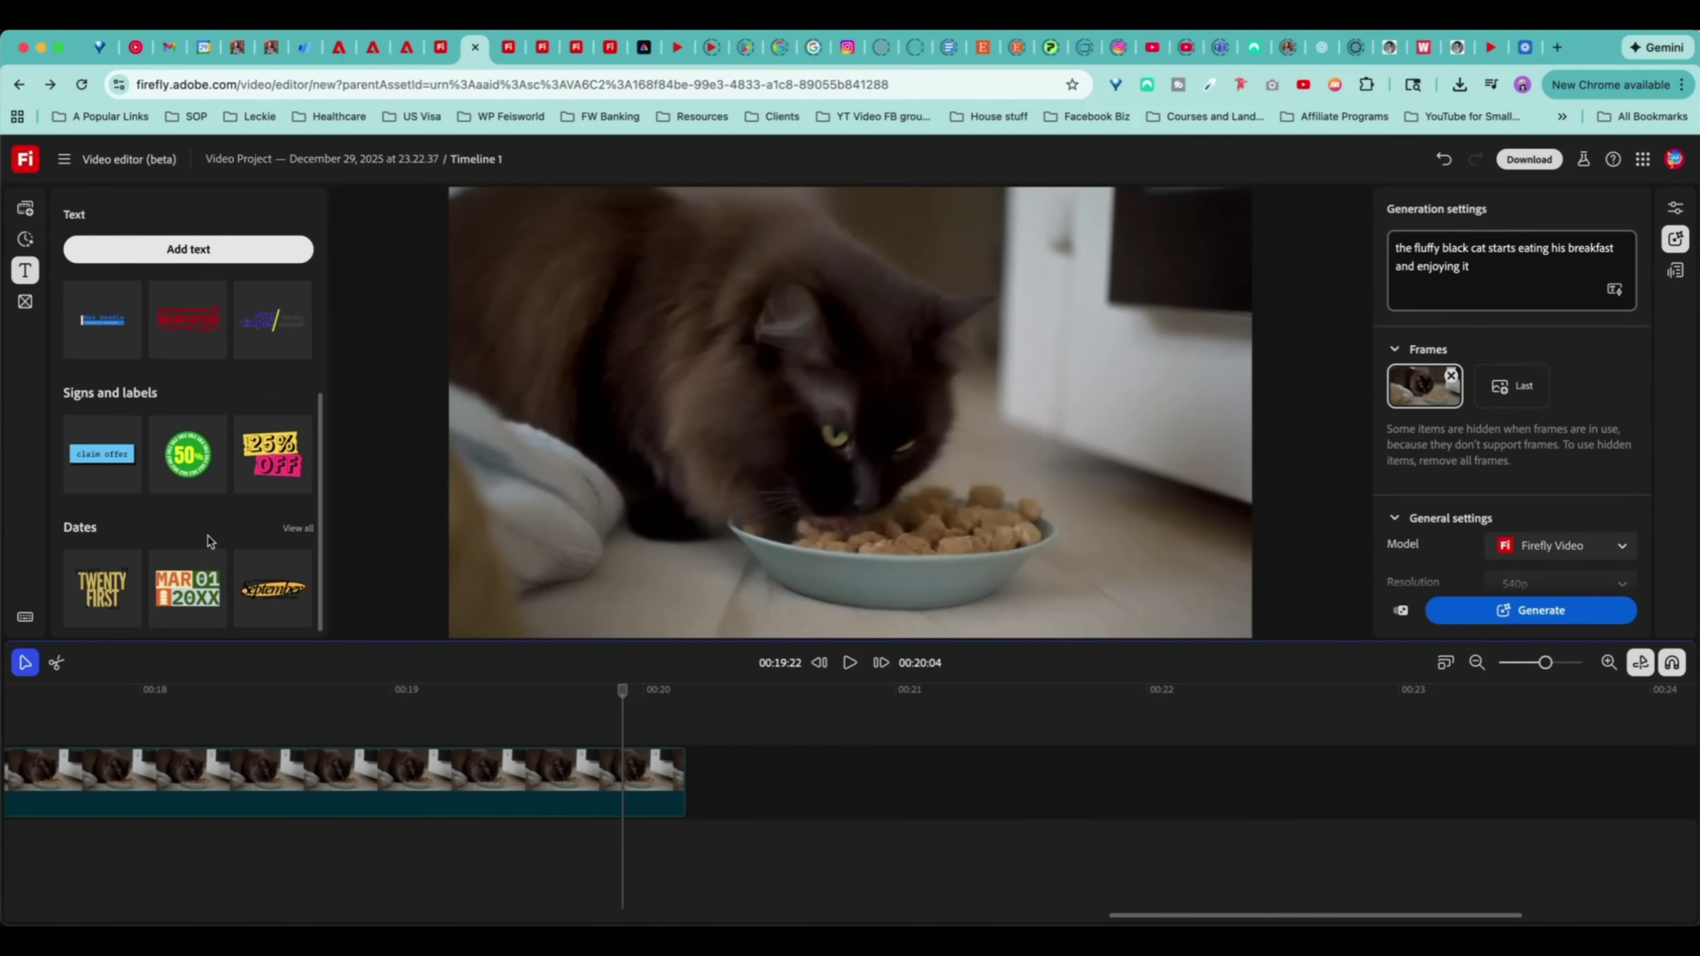
scroll(174, 469, up, 6)
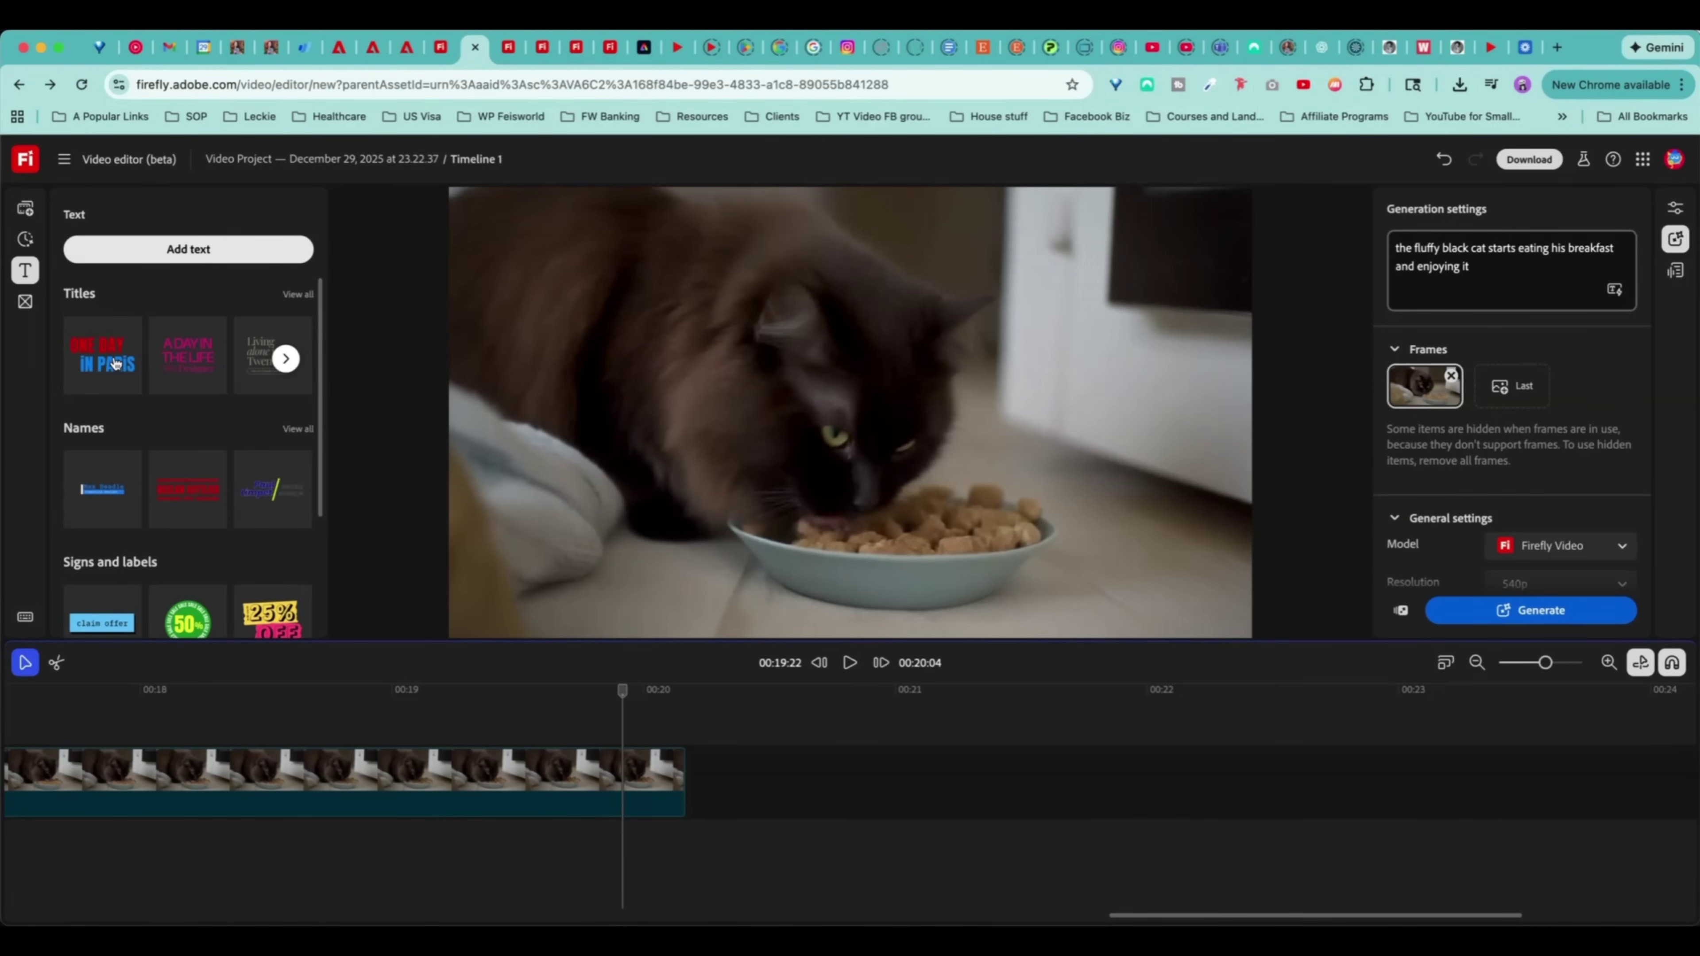
click(84, 348)
- Fit the title over the last part of the eating clip and change its second line to "iN A CAT'S LIFE", centred beneath "ONE DAY"
drag(788, 710, 474, 745)
drag(1473, 745, 629, 745)
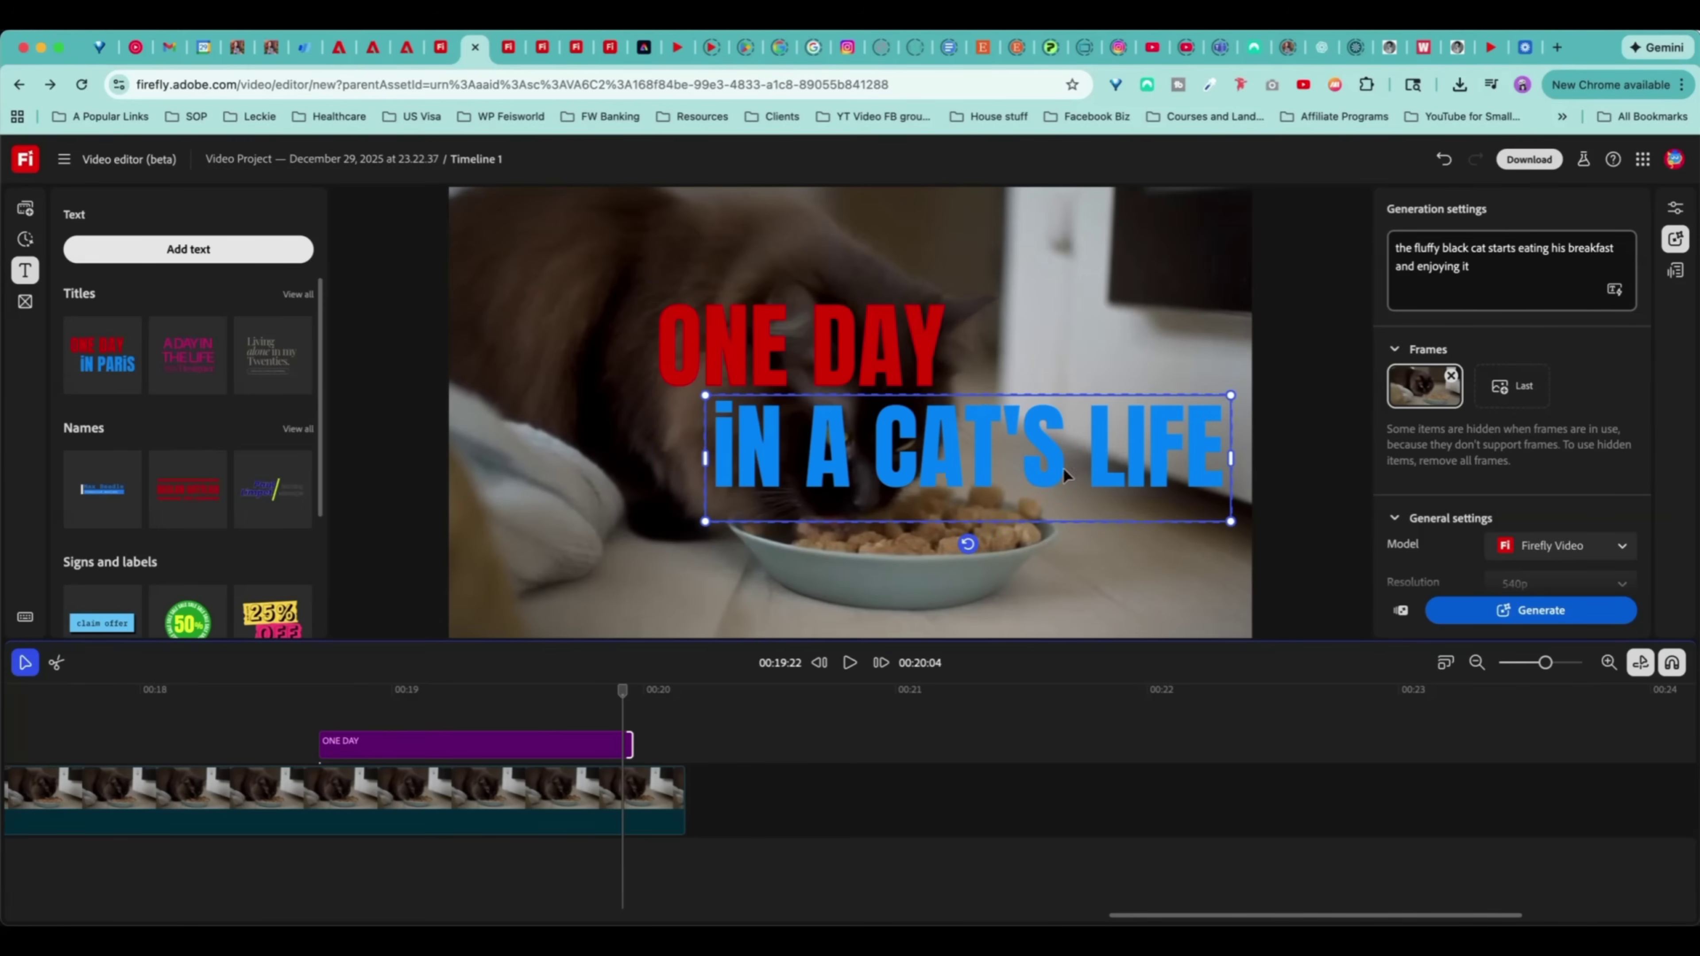
key(Escape)
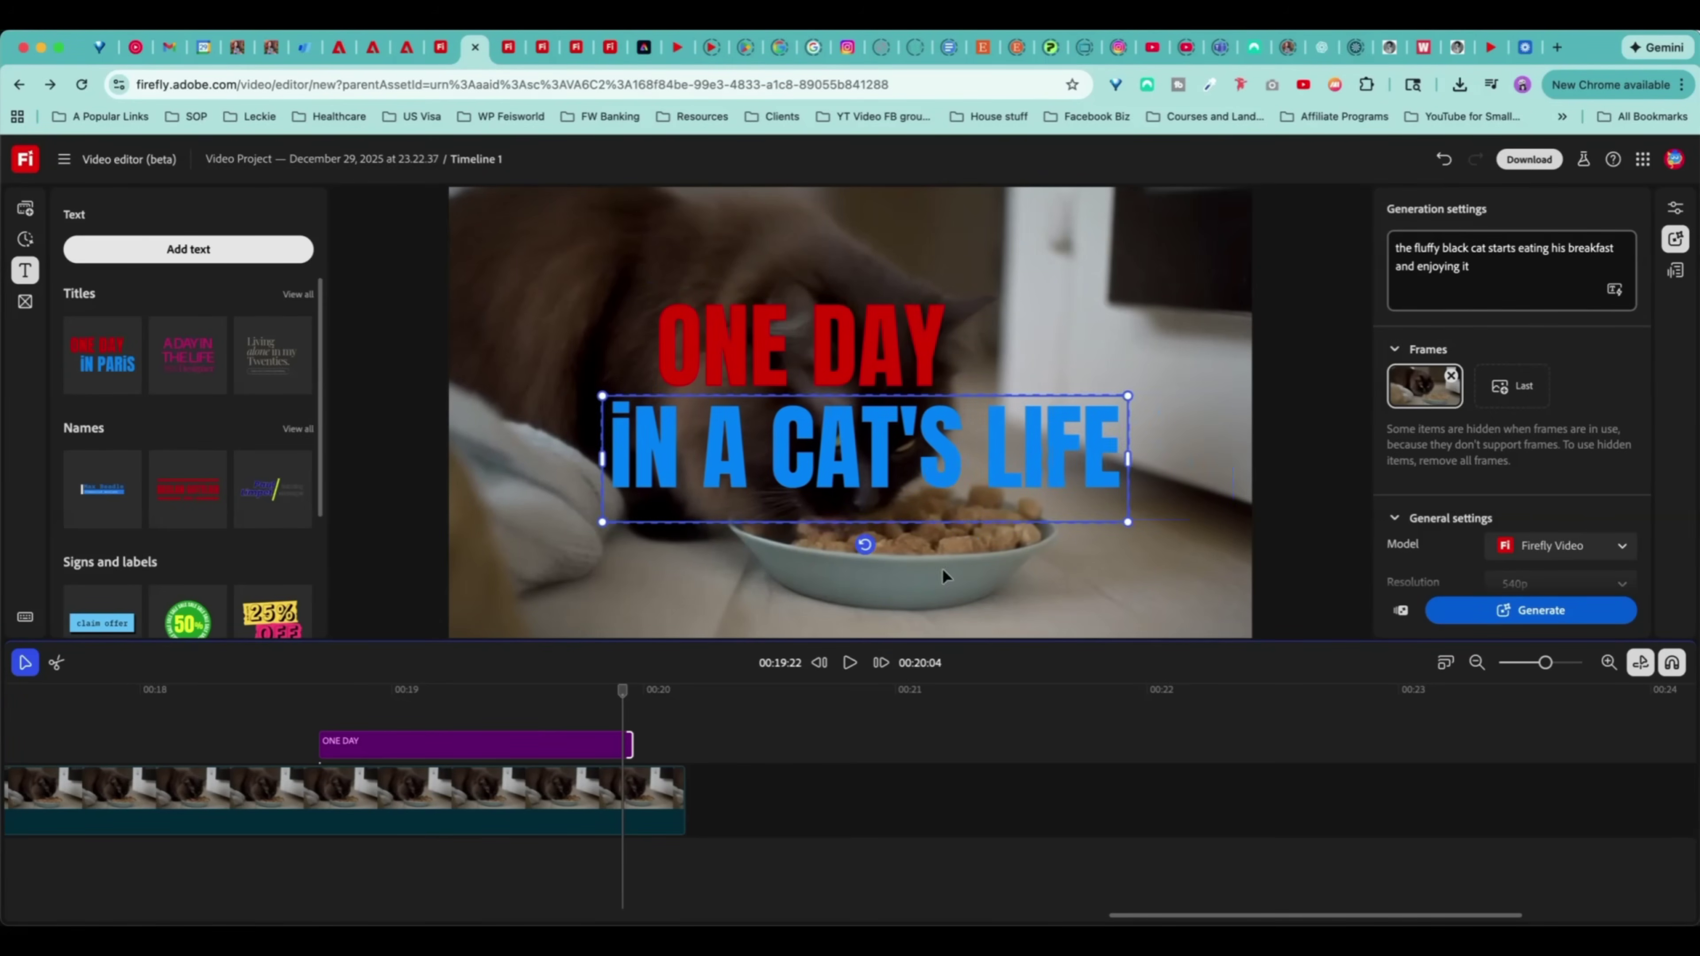
- Preview the title, extend its start about one second earlier and its end to the end of the video, and replay it
click(255, 735)
key(space)
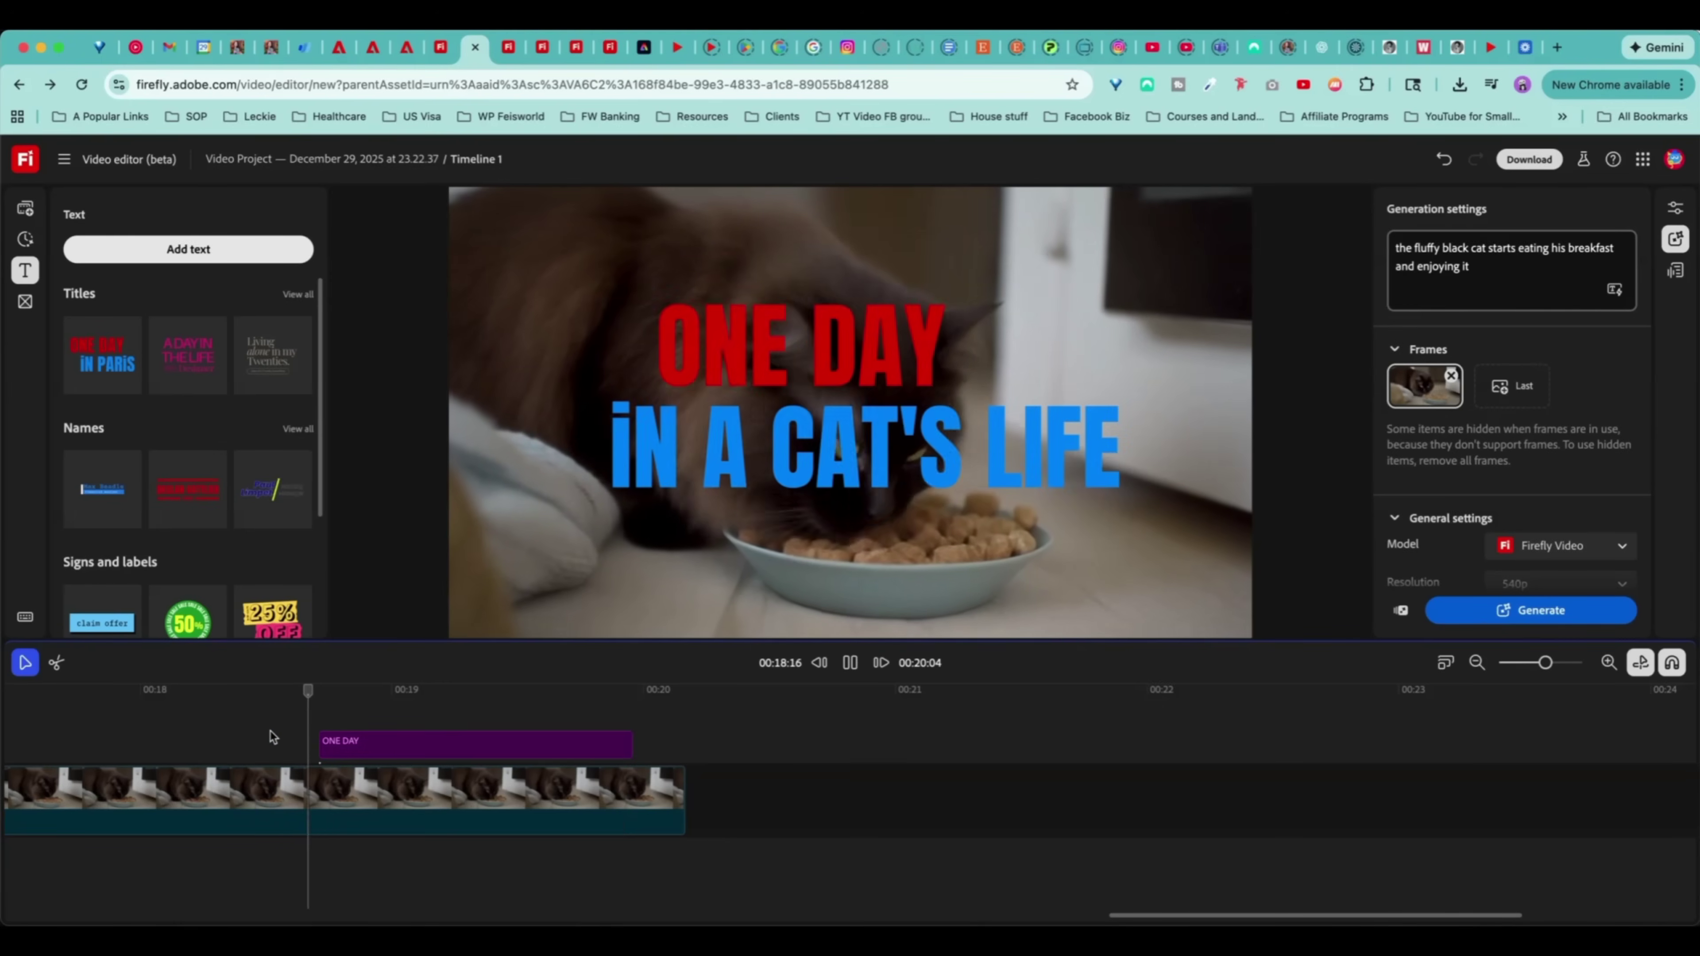
click(321, 743)
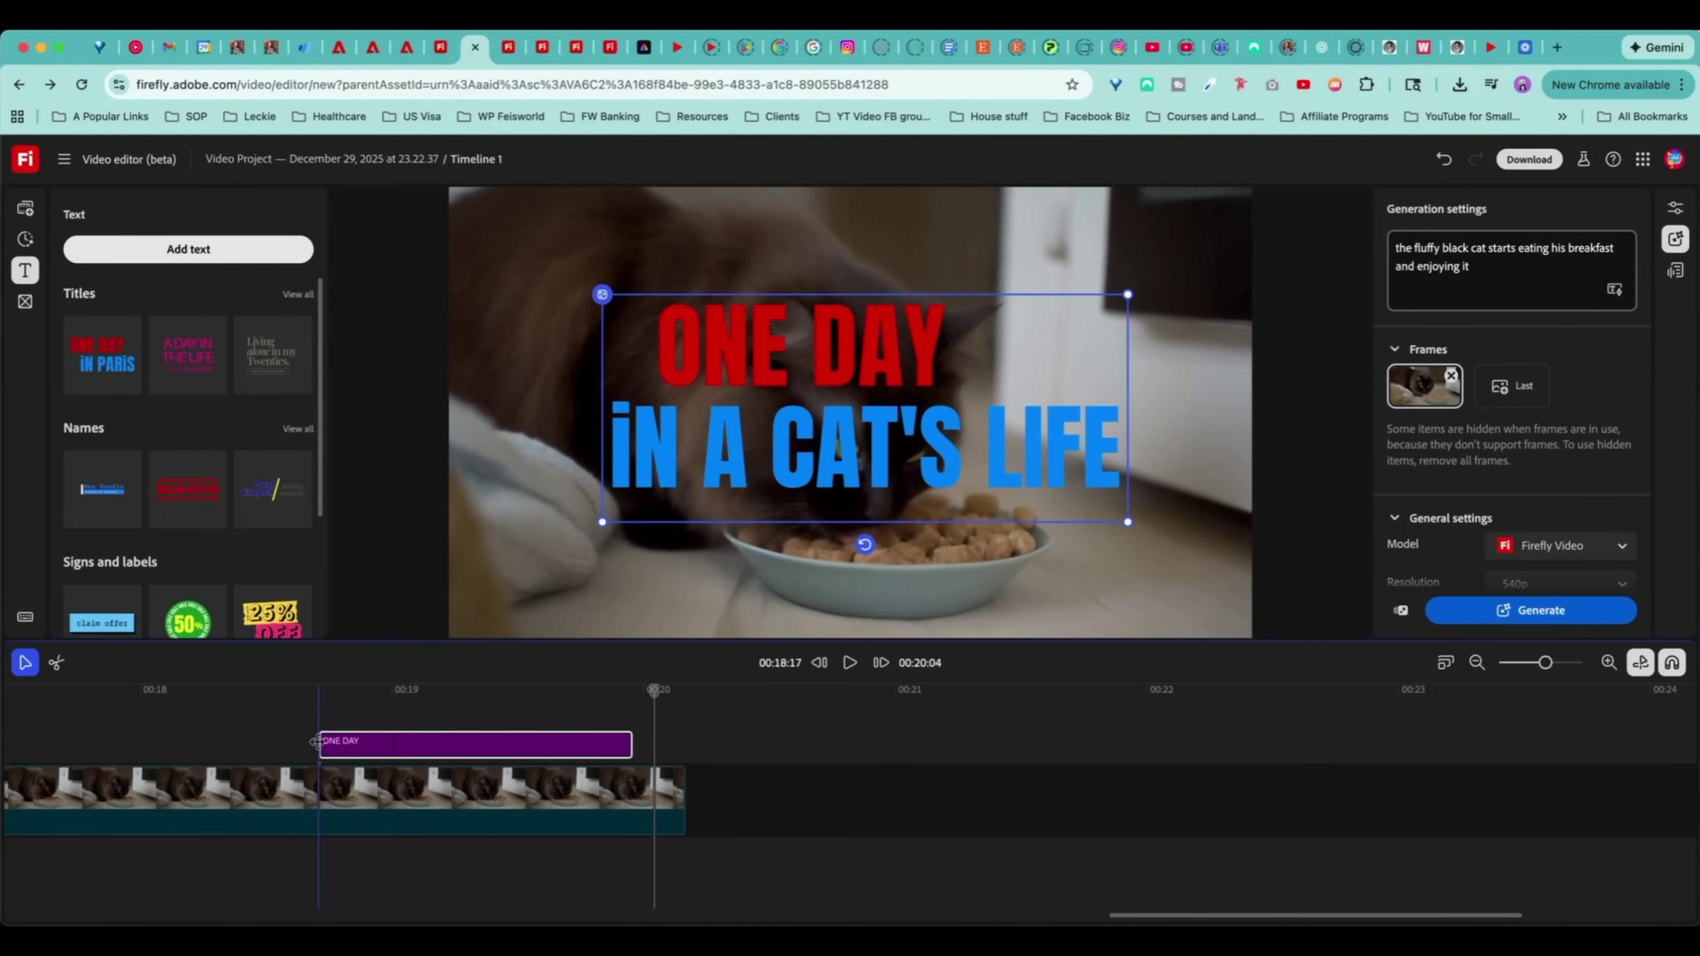
drag(320, 744, 98, 726)
click(40, 693)
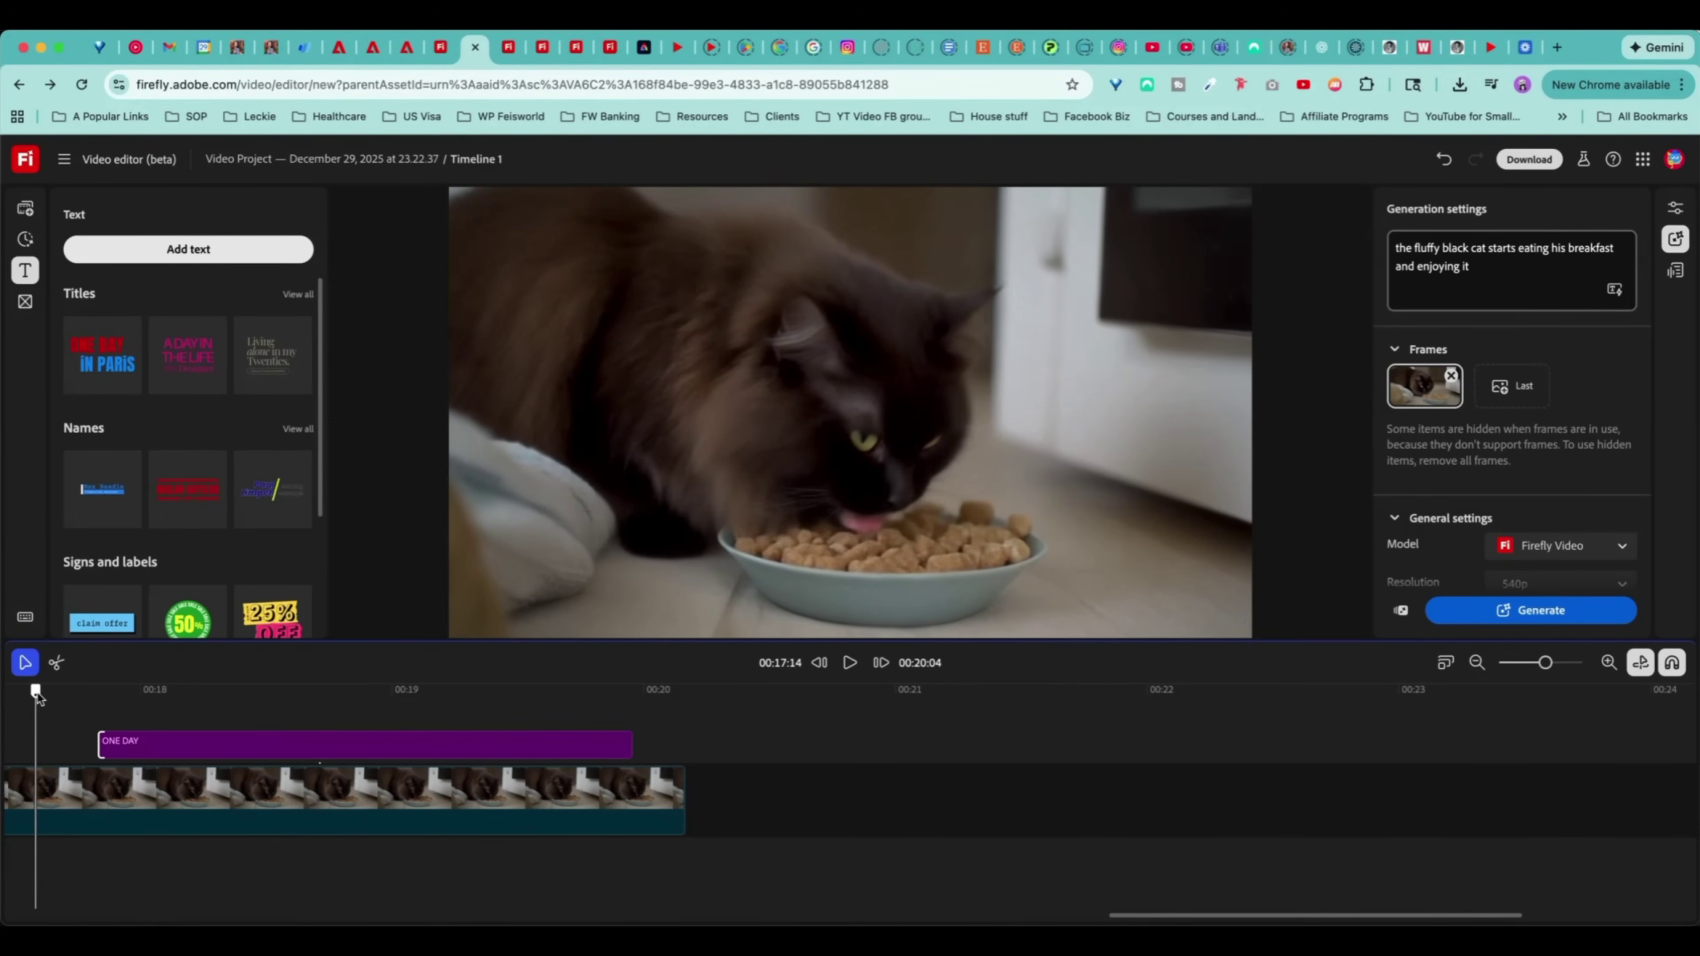
key(space)
- Apply a Black fade transition to the title and play the ending of the video
click(25, 302)
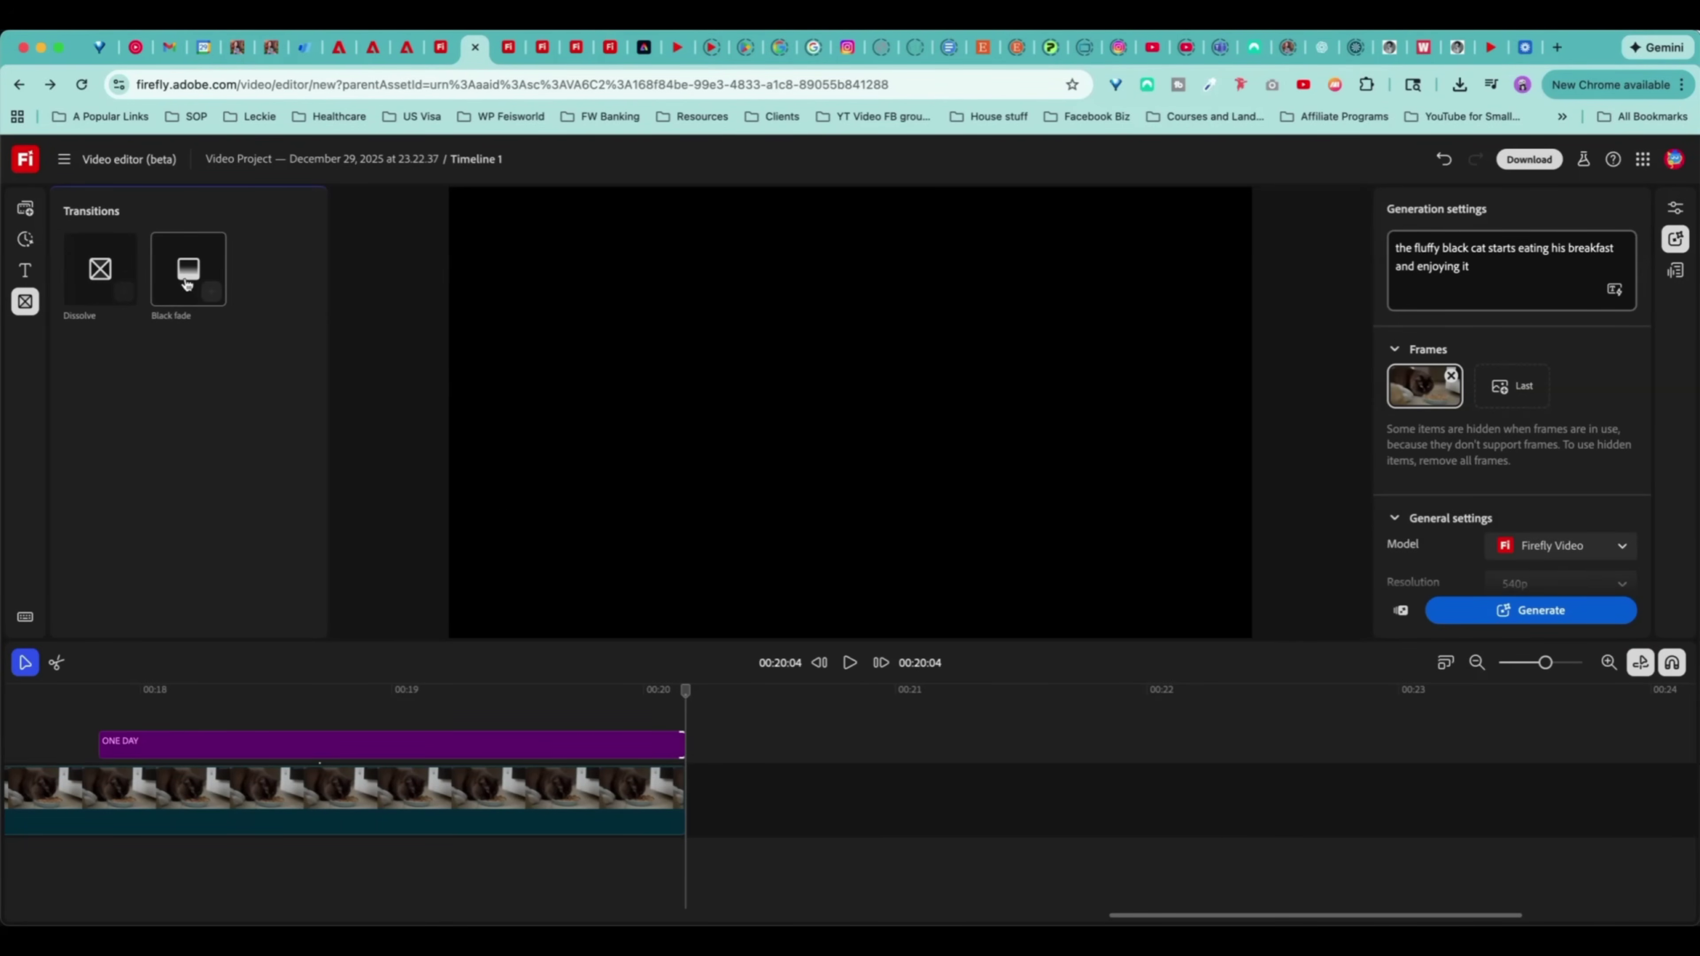
click(593, 731)
click(181, 281)
drag(685, 690, 432, 728)
key(space)
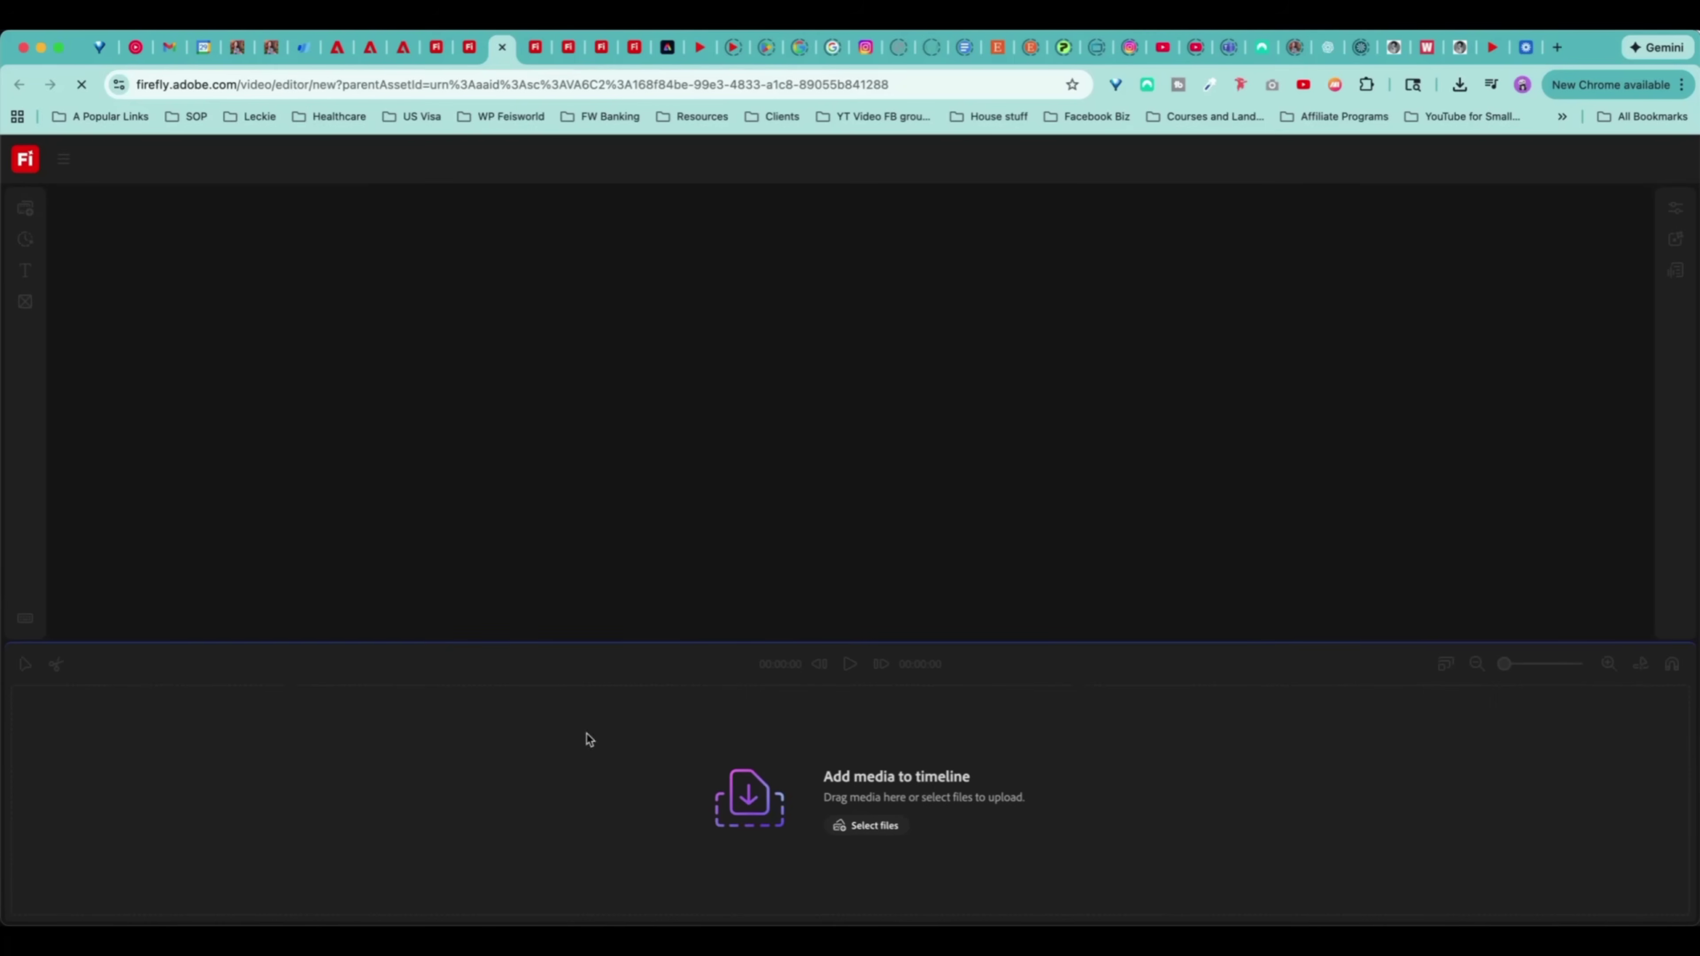
- Switch to Finder, locate and preview "BOYA microphone review.mp4", and place it at the start of the empty timeline
key(super+Tab)
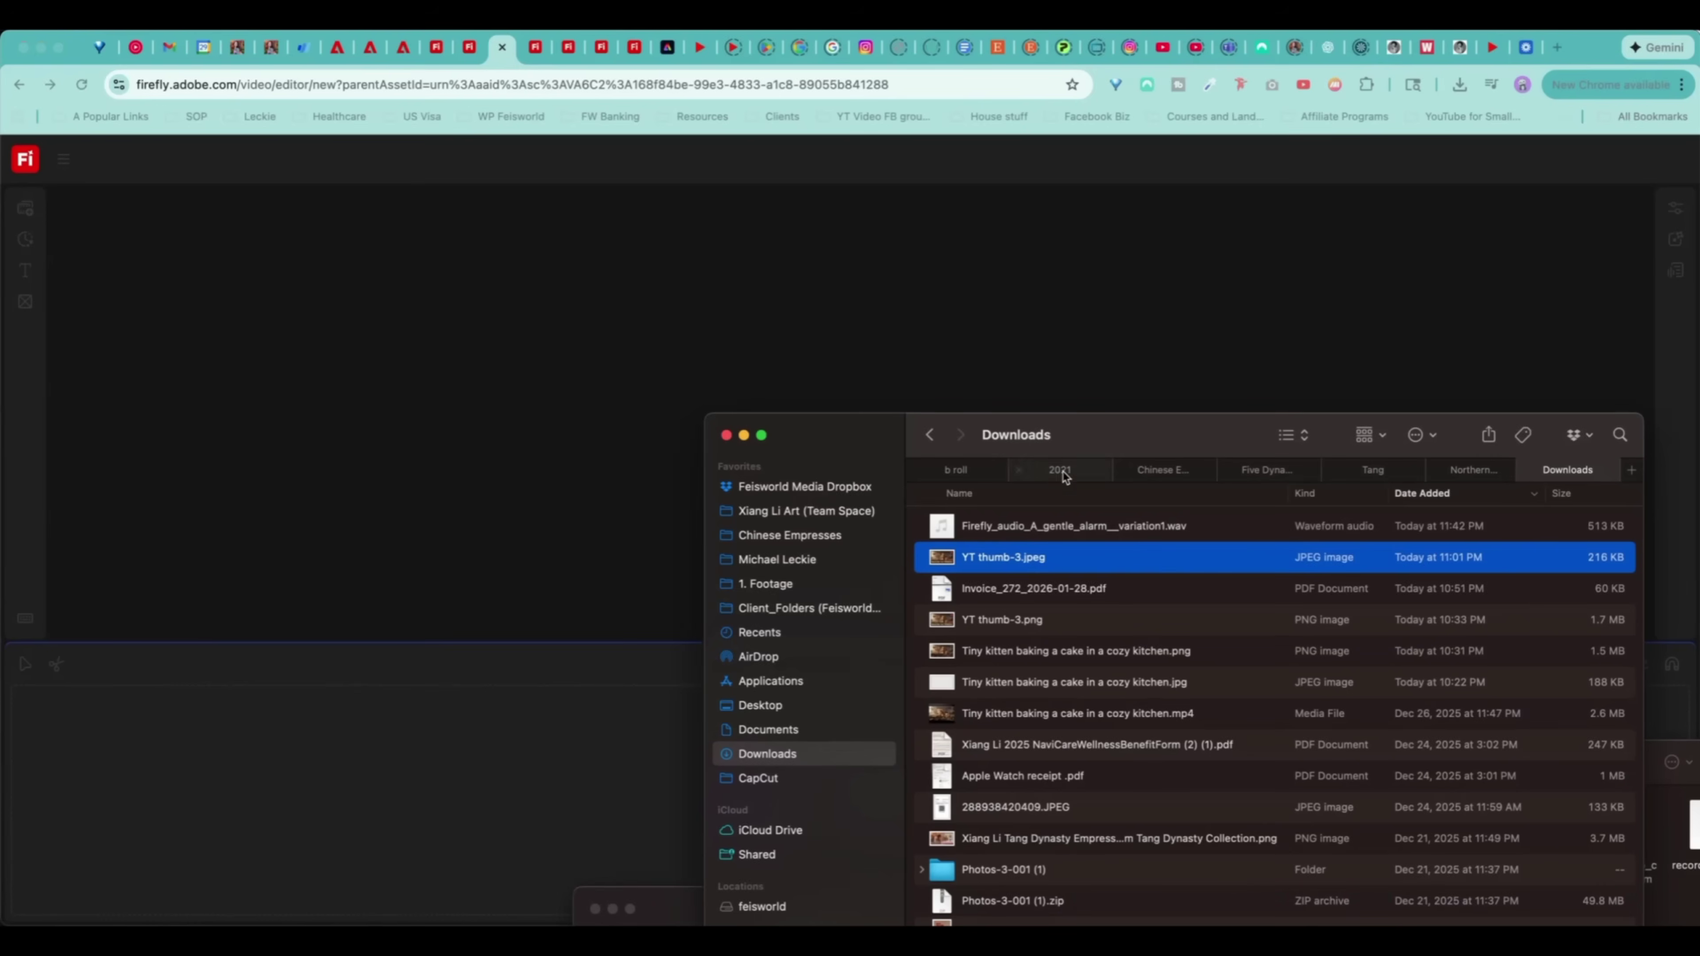
drag(1117, 446, 990, 316)
scroll(917, 656, down, 10)
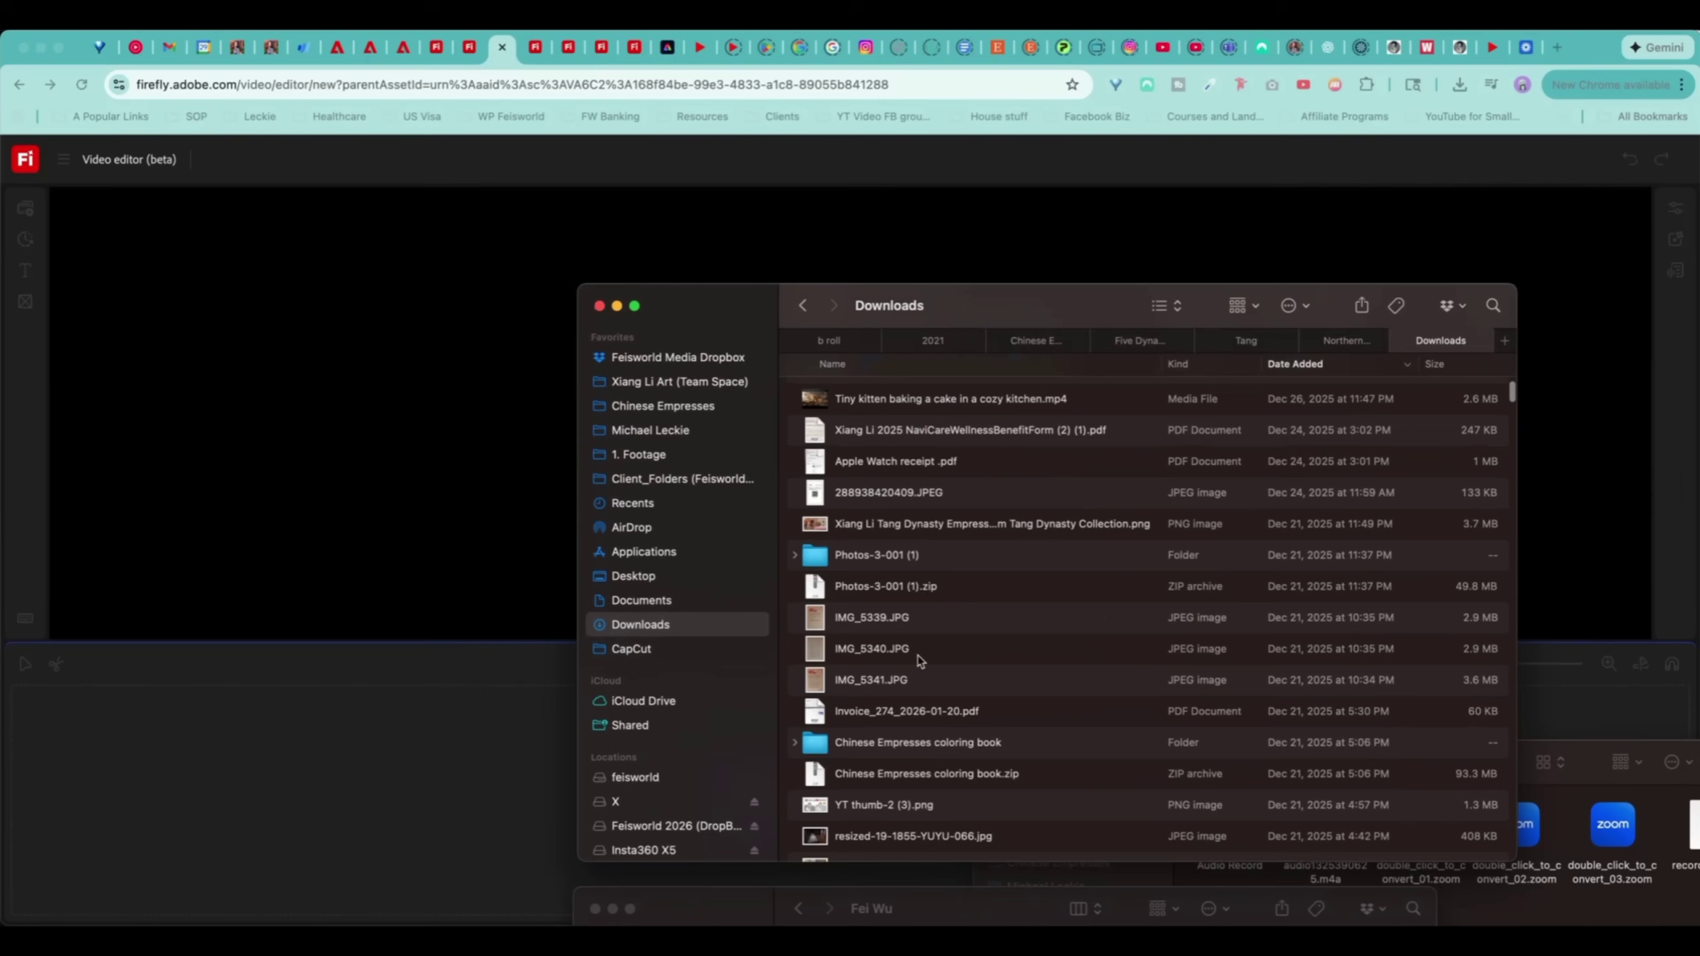
scroll(923, 626, down, 5)
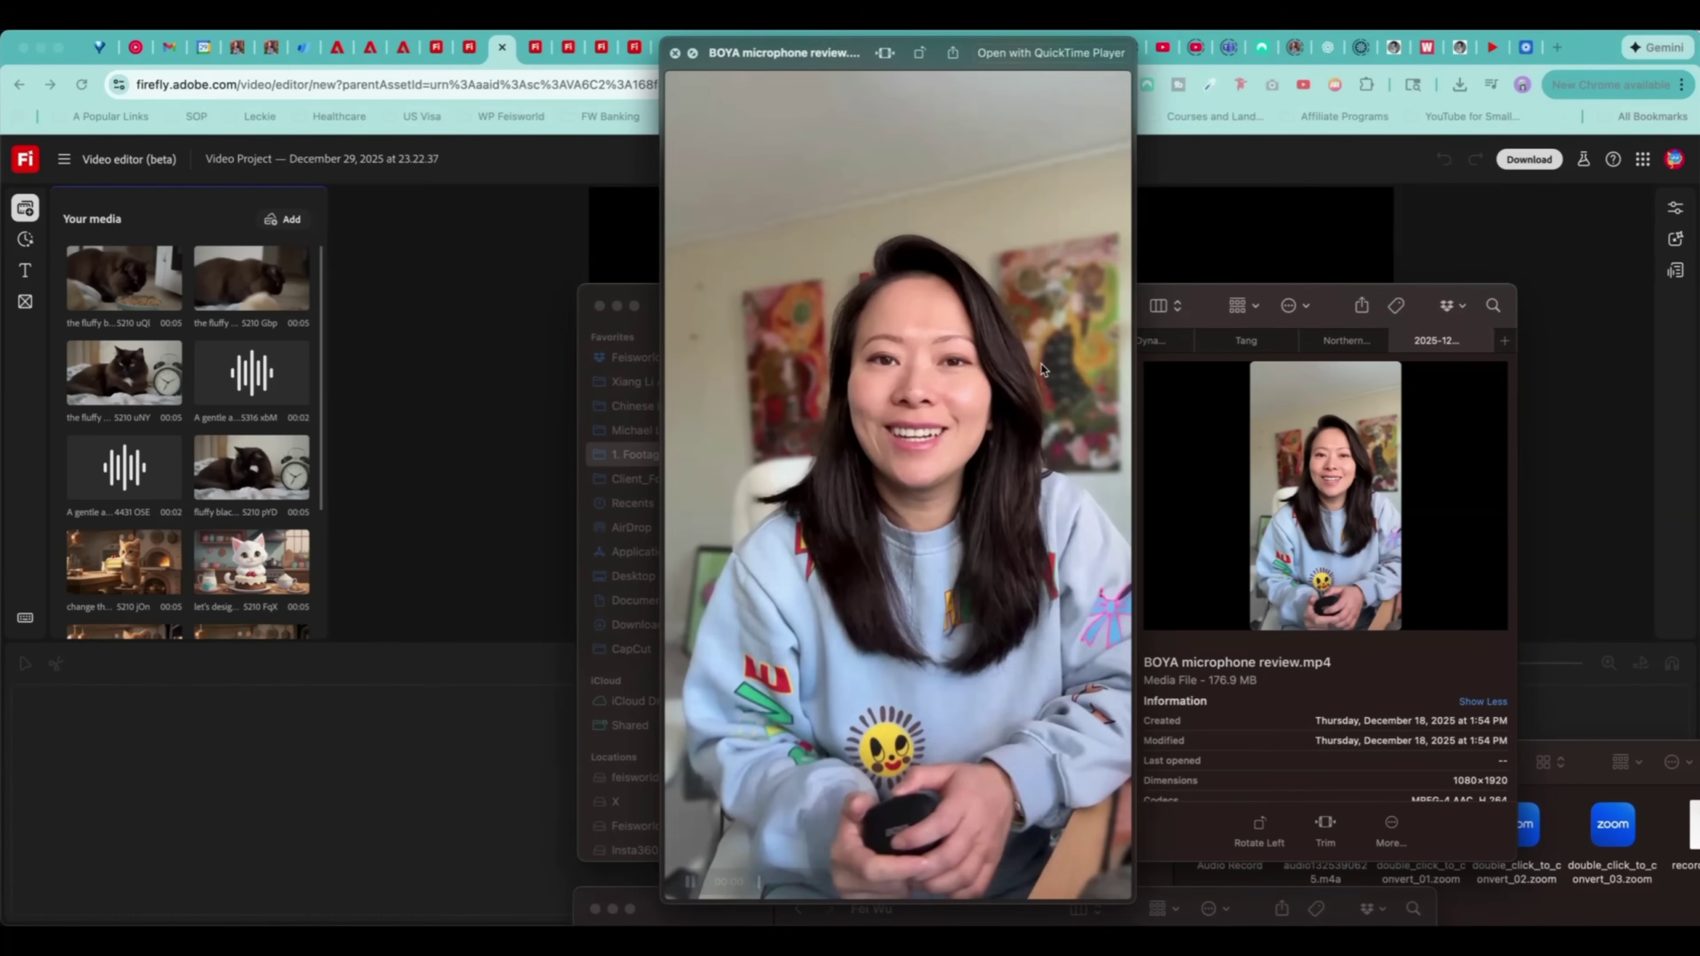
key(space)
drag(1002, 367, 320, 795)
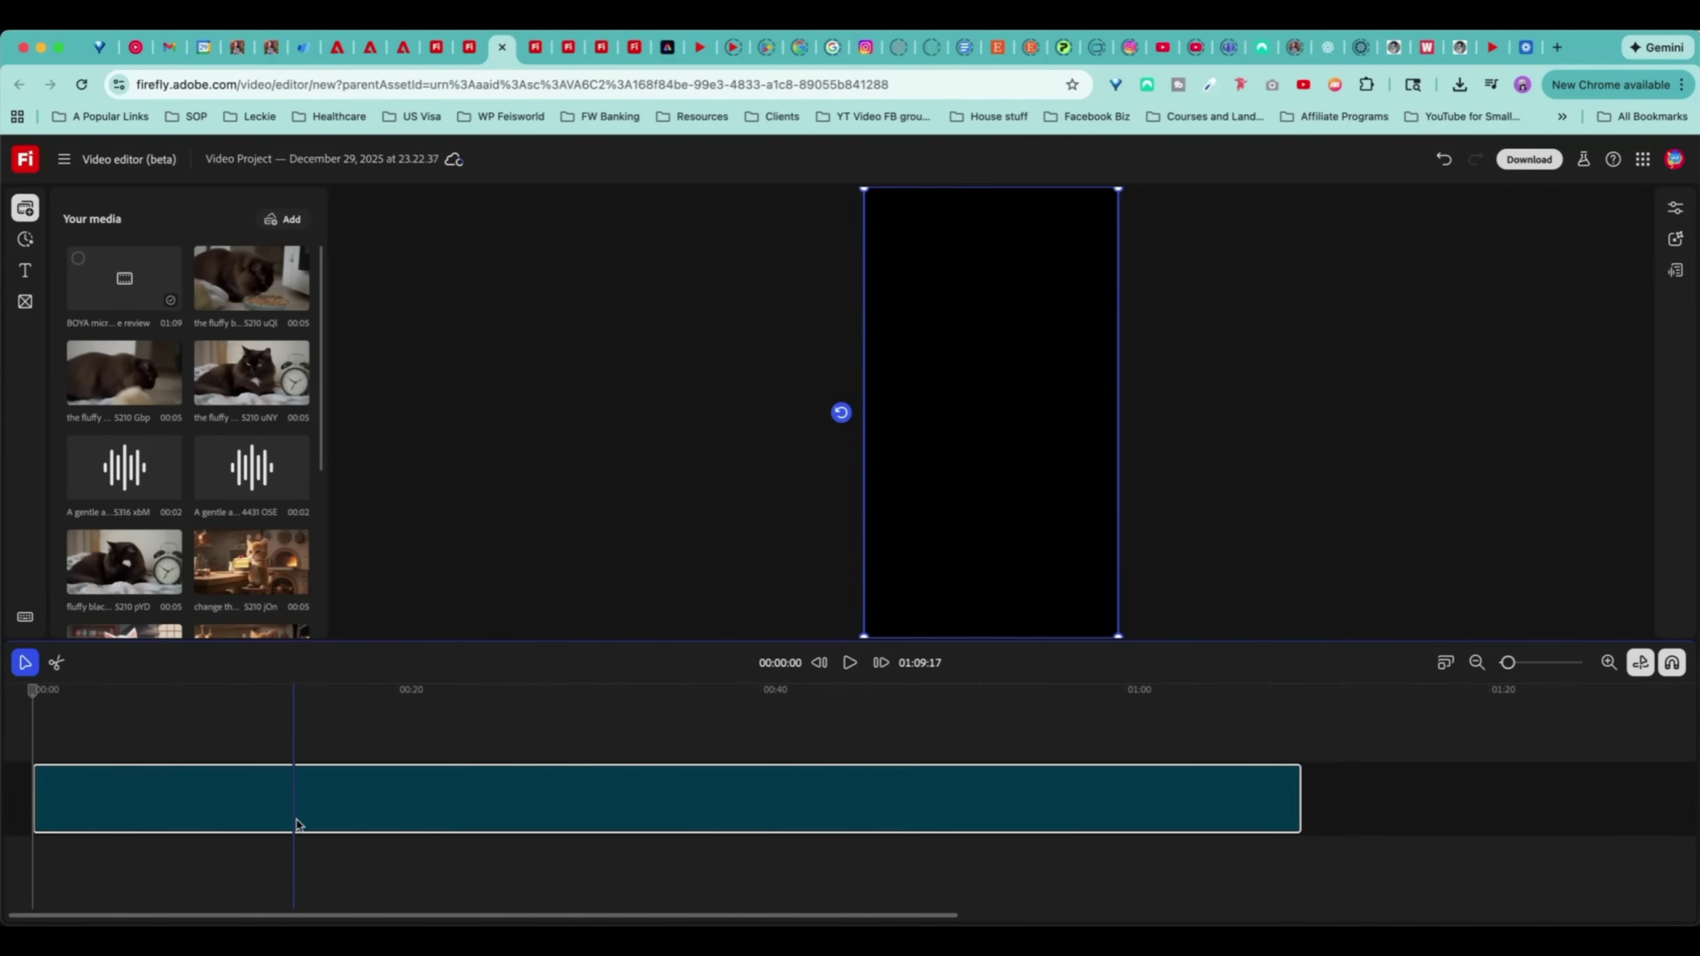
- Check the microphone review clip at several points and open text-based editing for it
click(148, 747)
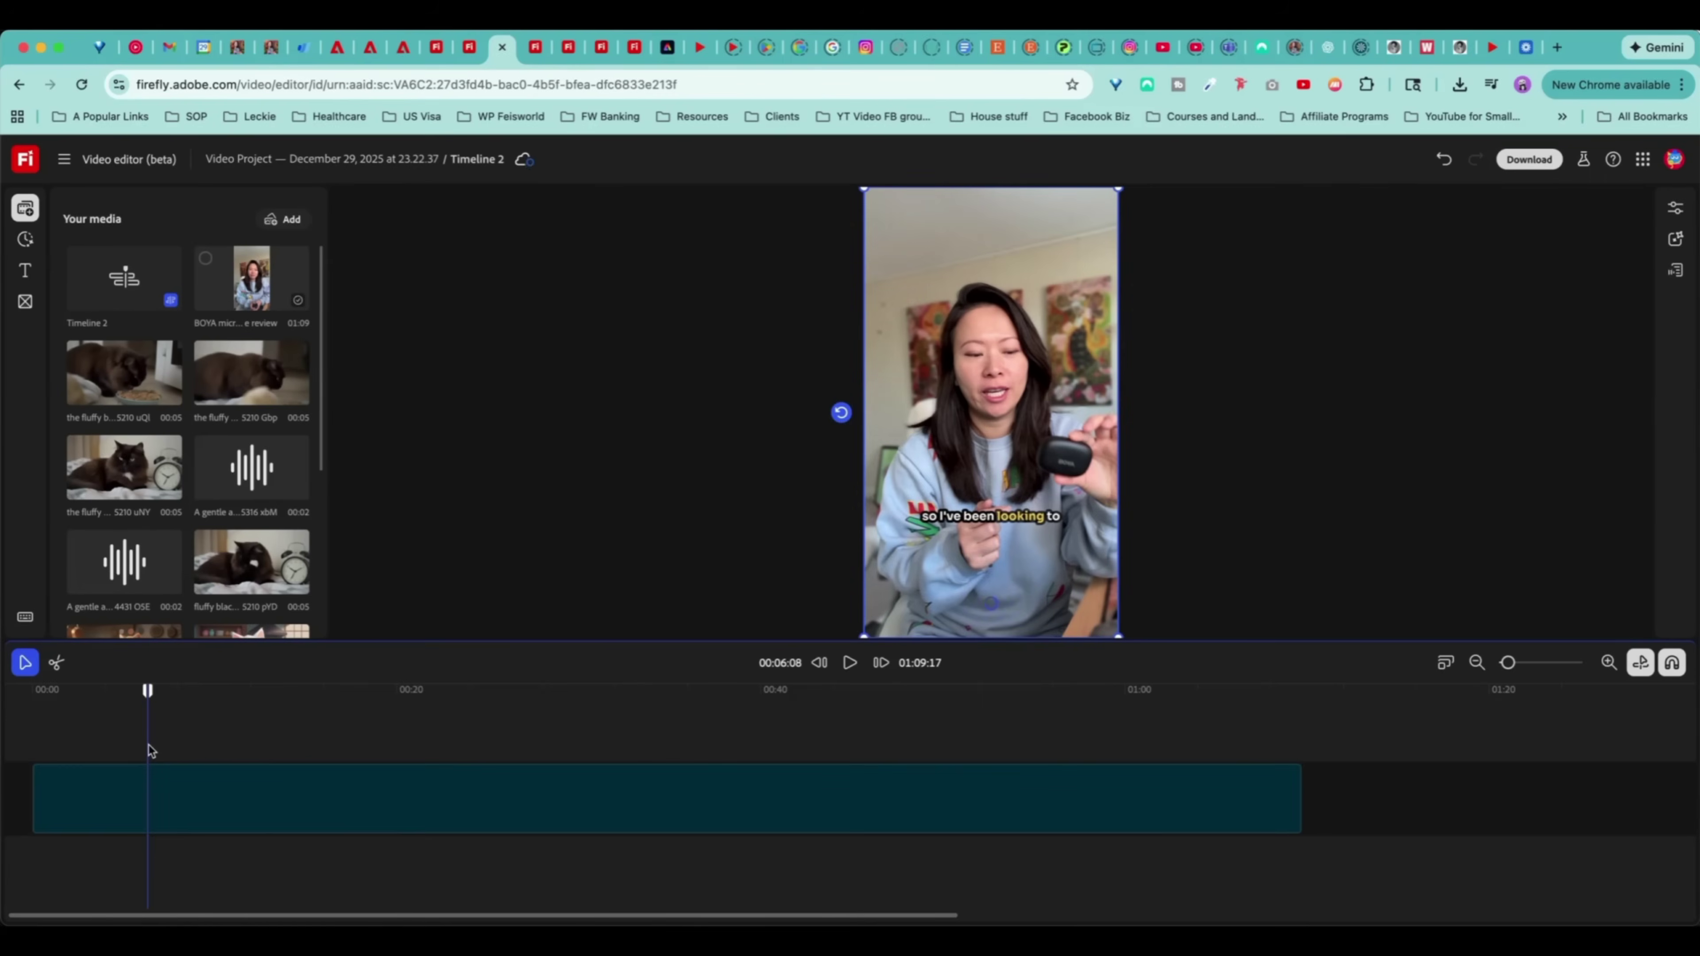
key(space)
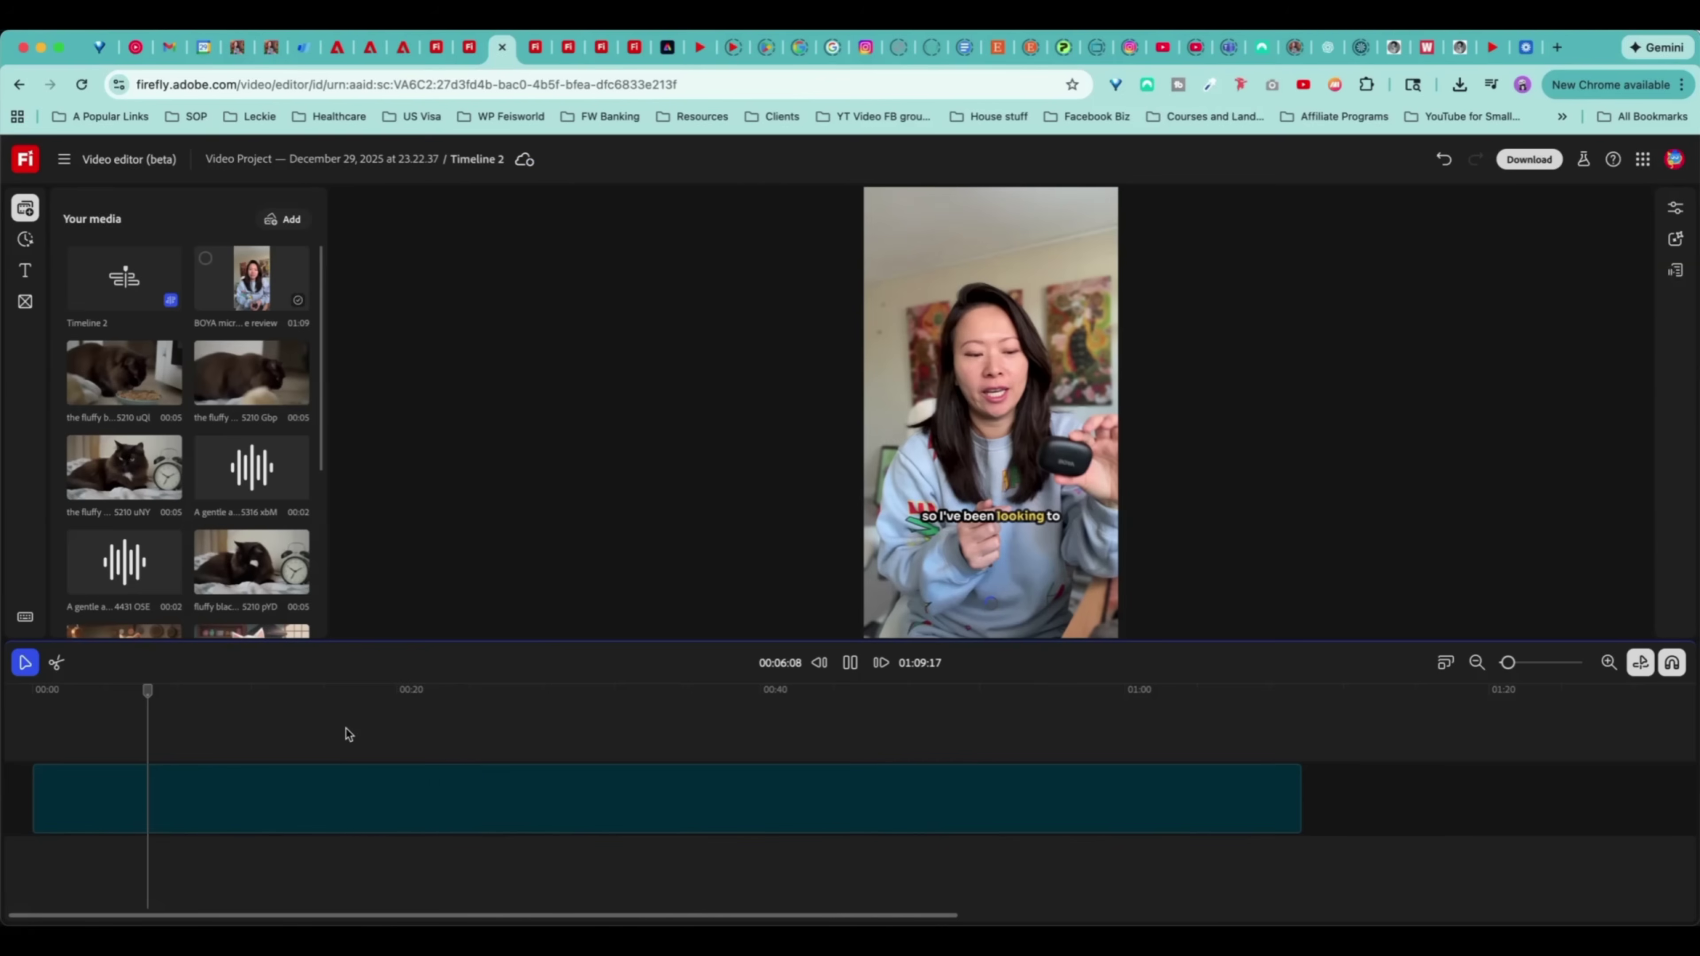
click(500, 714)
click(557, 714)
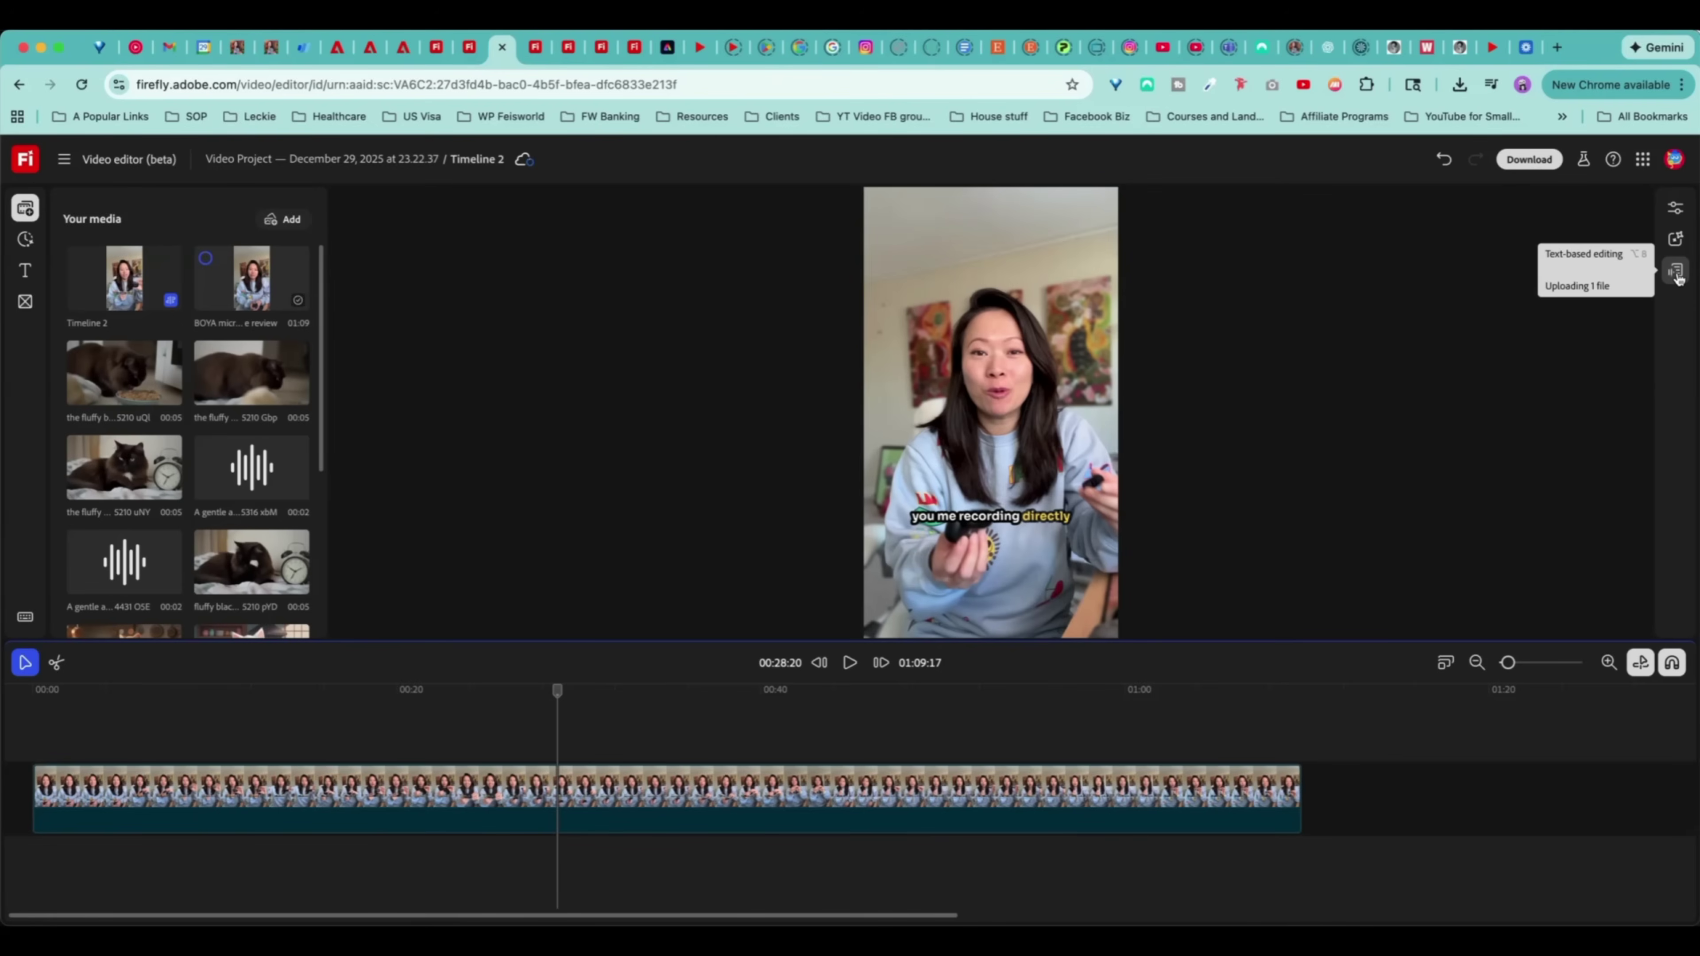
click(1676, 272)
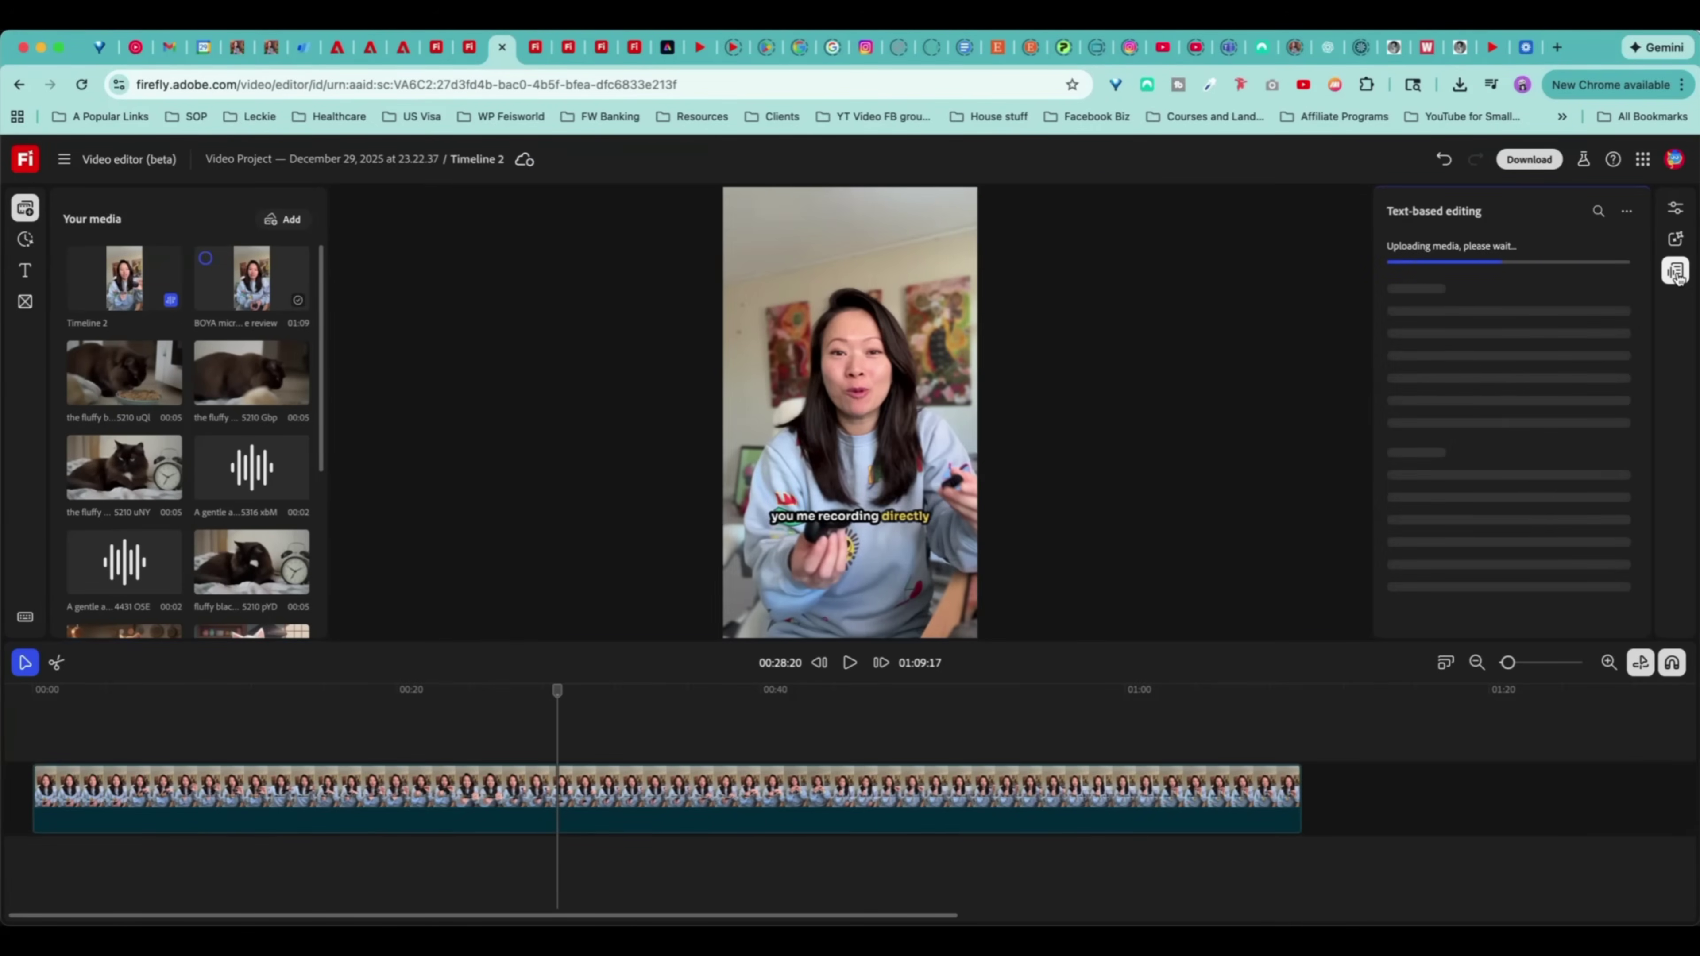
click(719, 714)
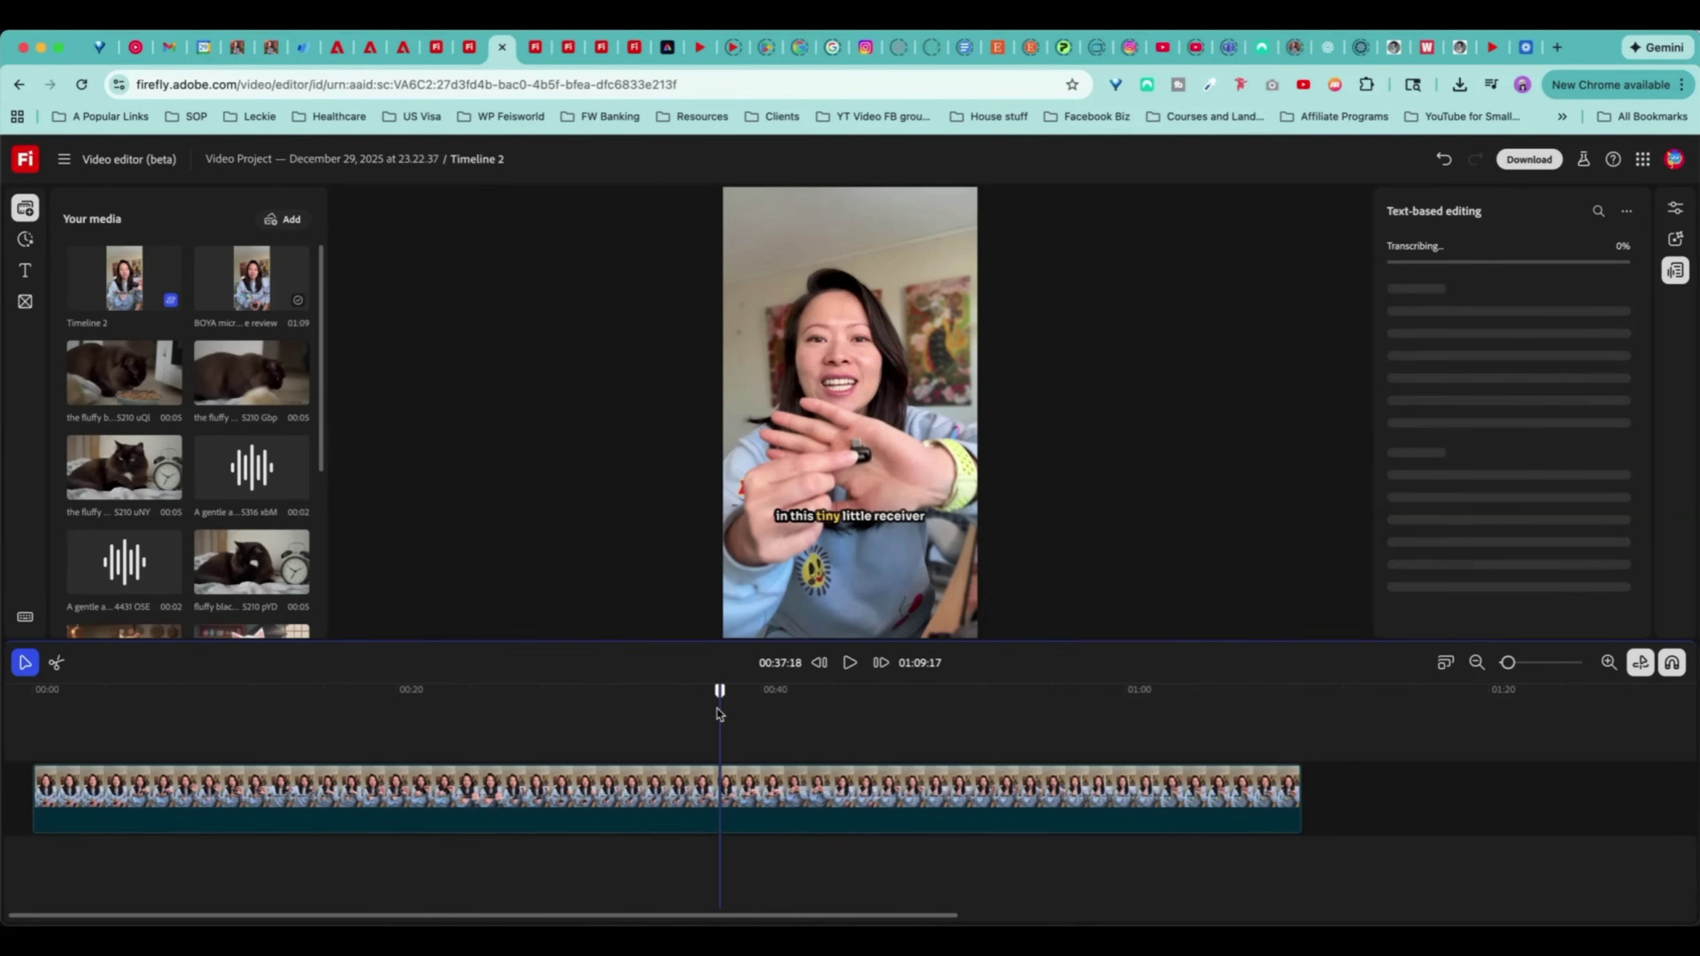
click(300, 714)
click(125, 715)
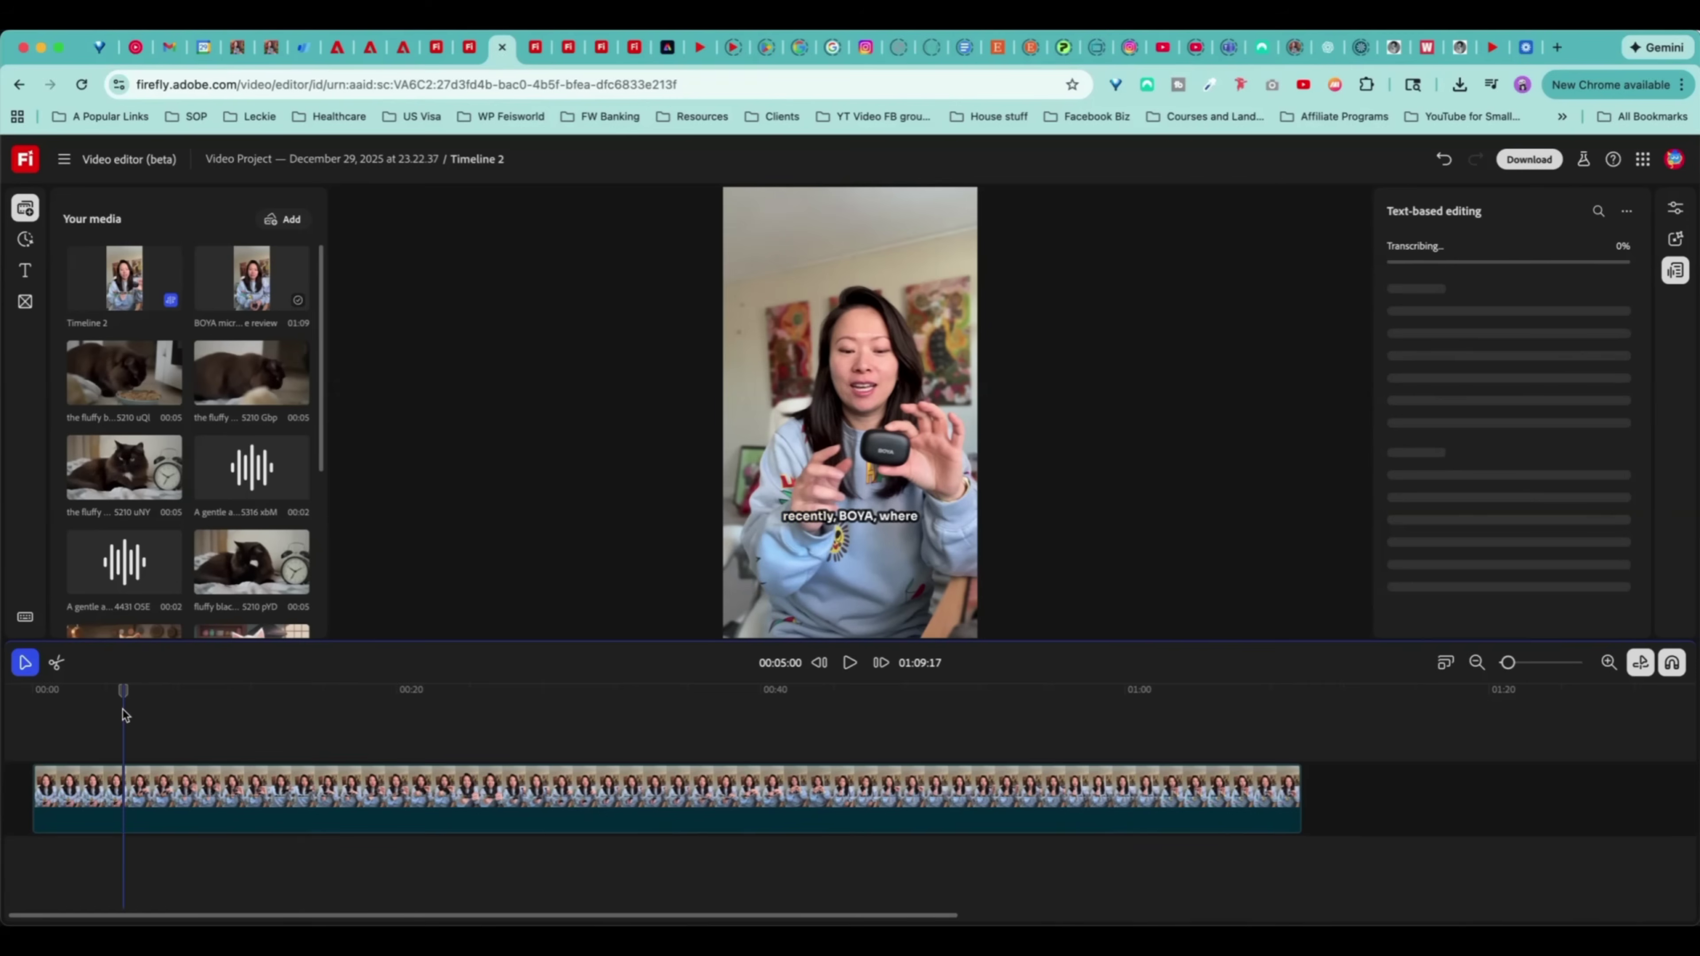
click(99, 716)
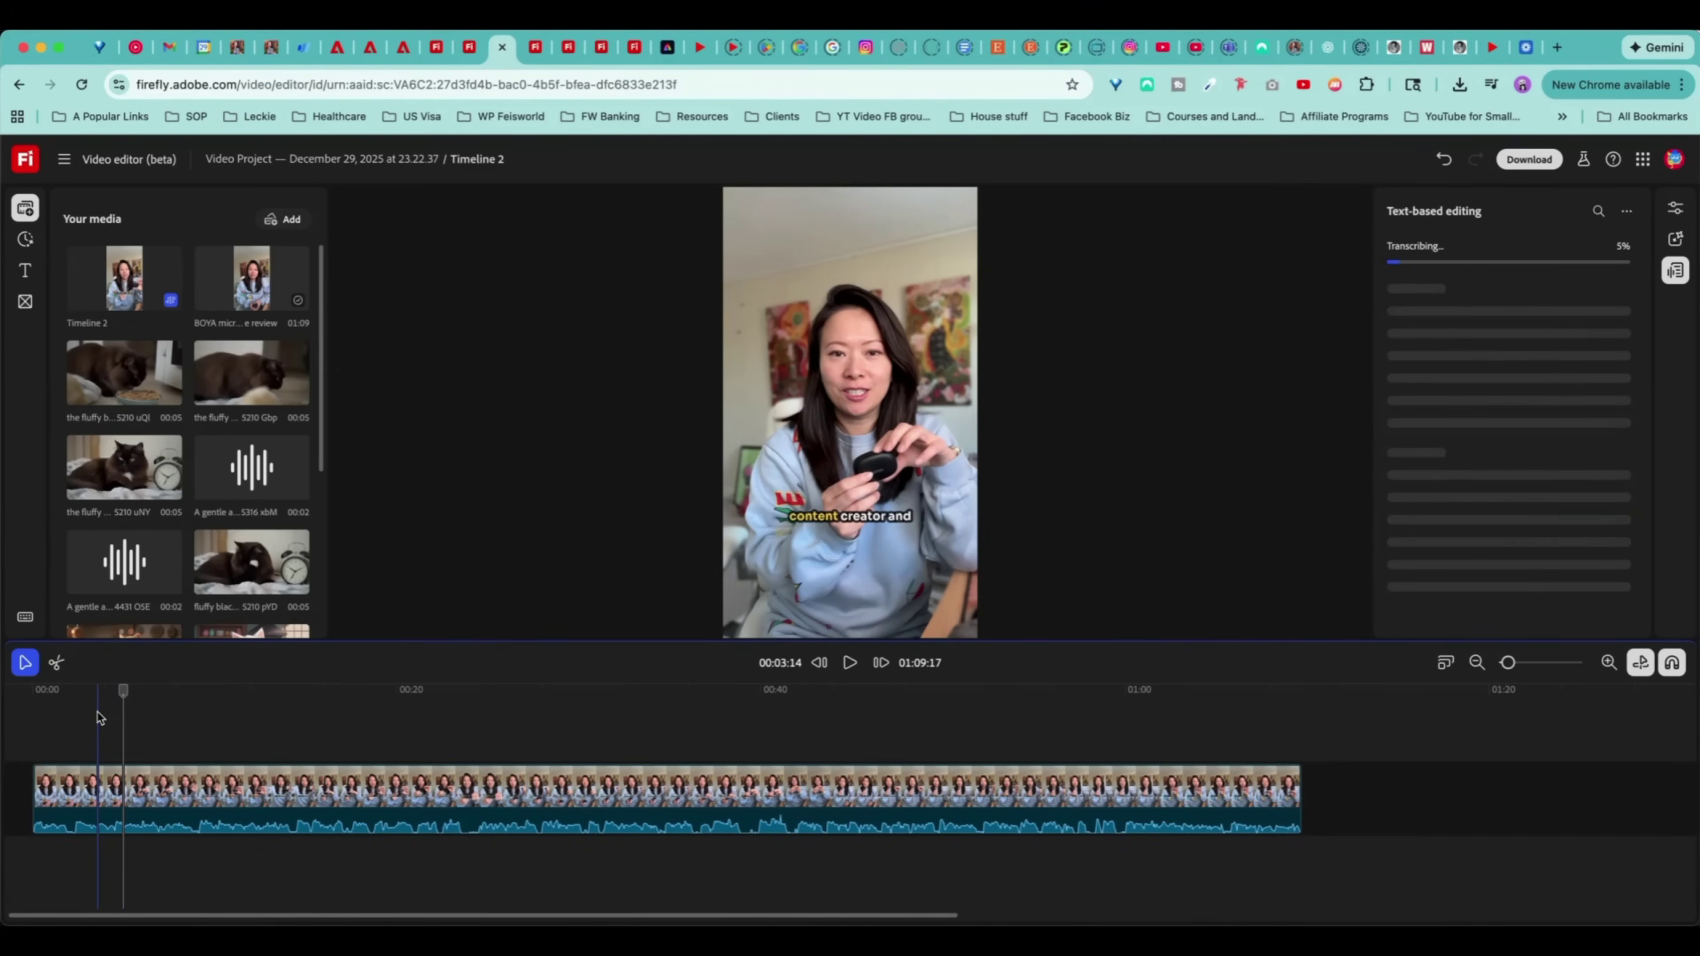
- Delete the transcript sentences "They're so baby. And look how cute this case is." from the microphone review video
click(1051, 730)
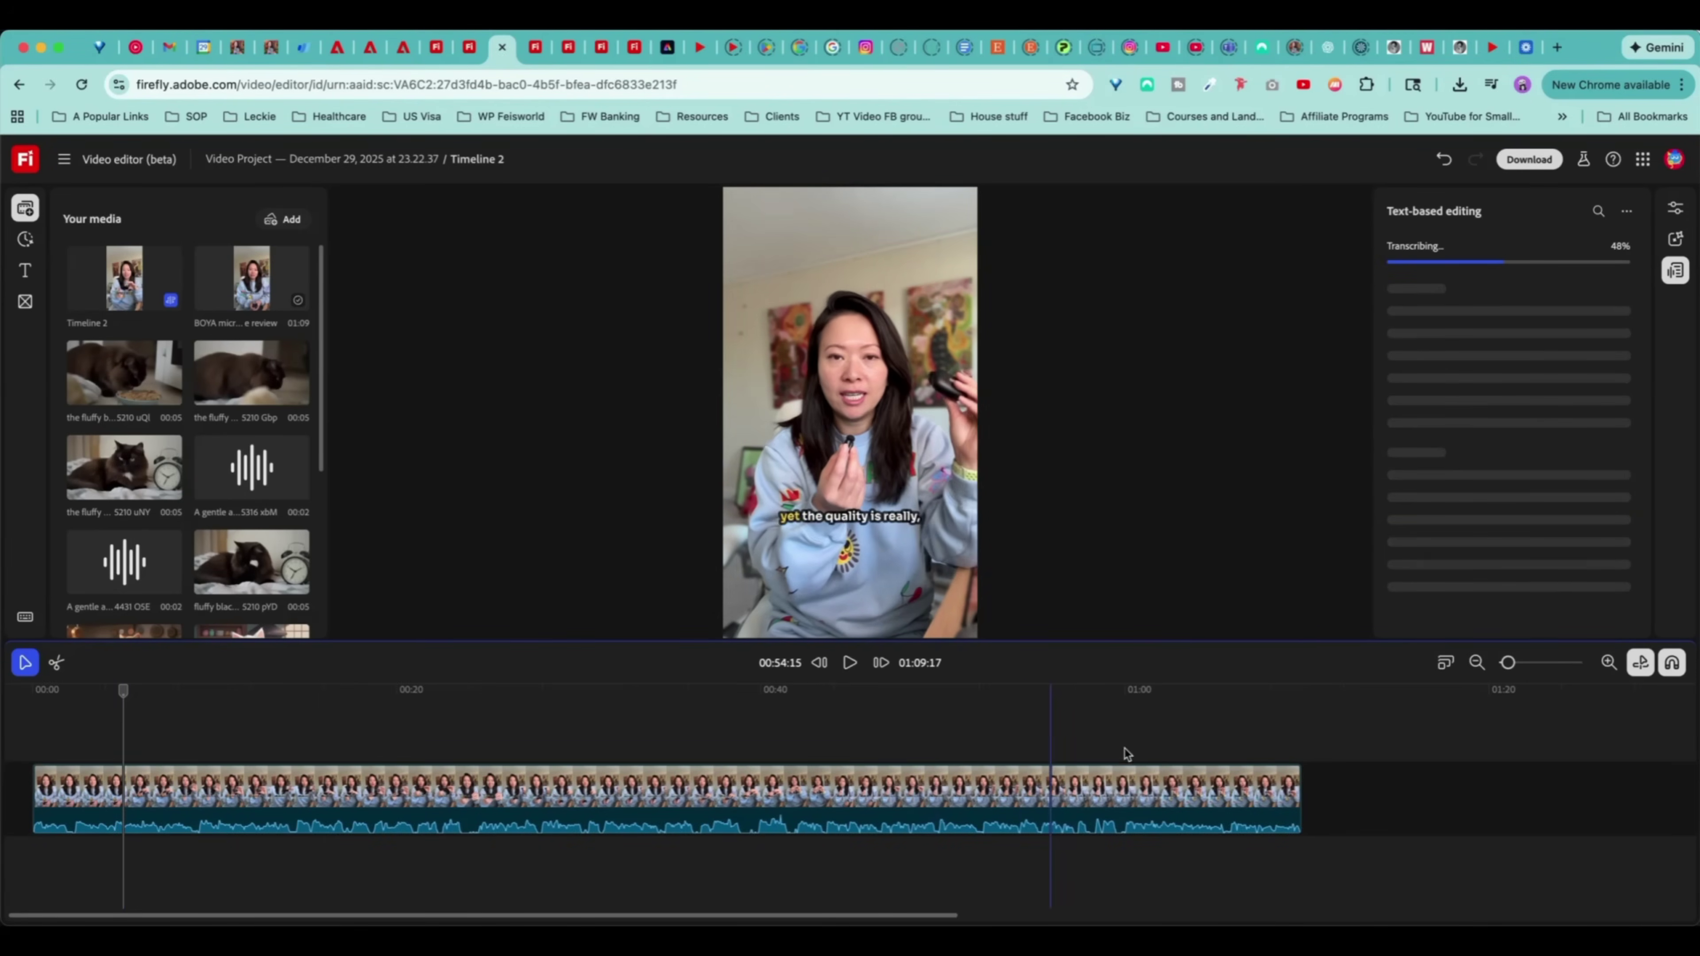
mouse_move(1466, 267)
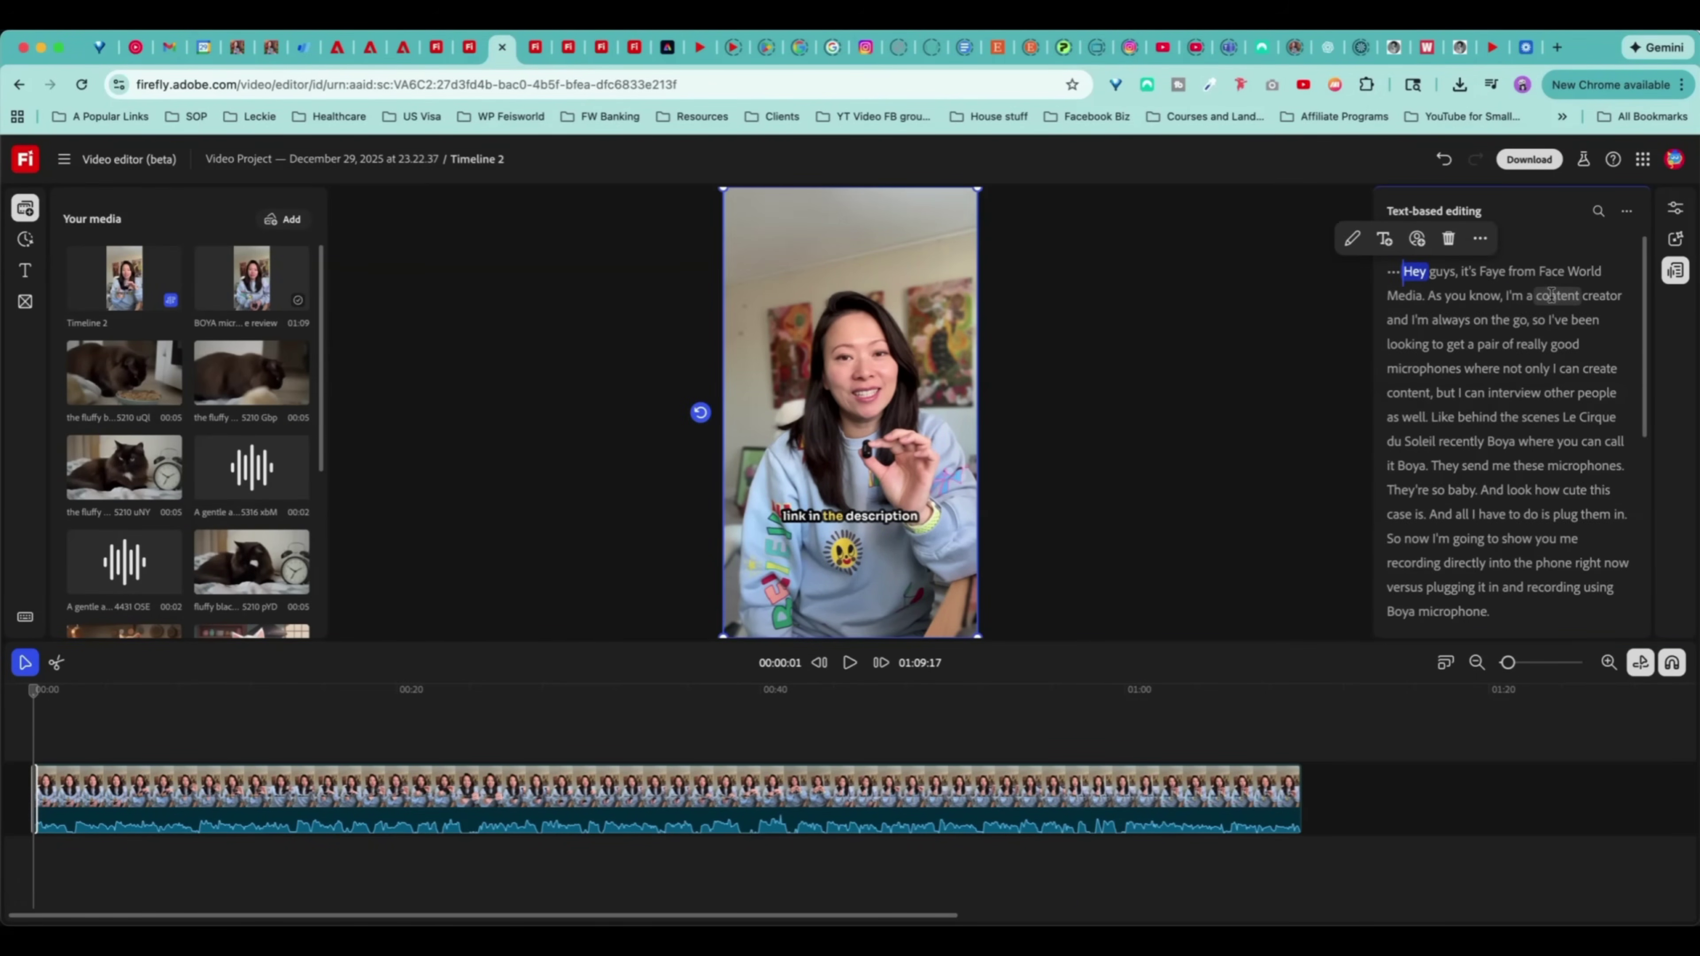
drag(1426, 515, 1387, 490)
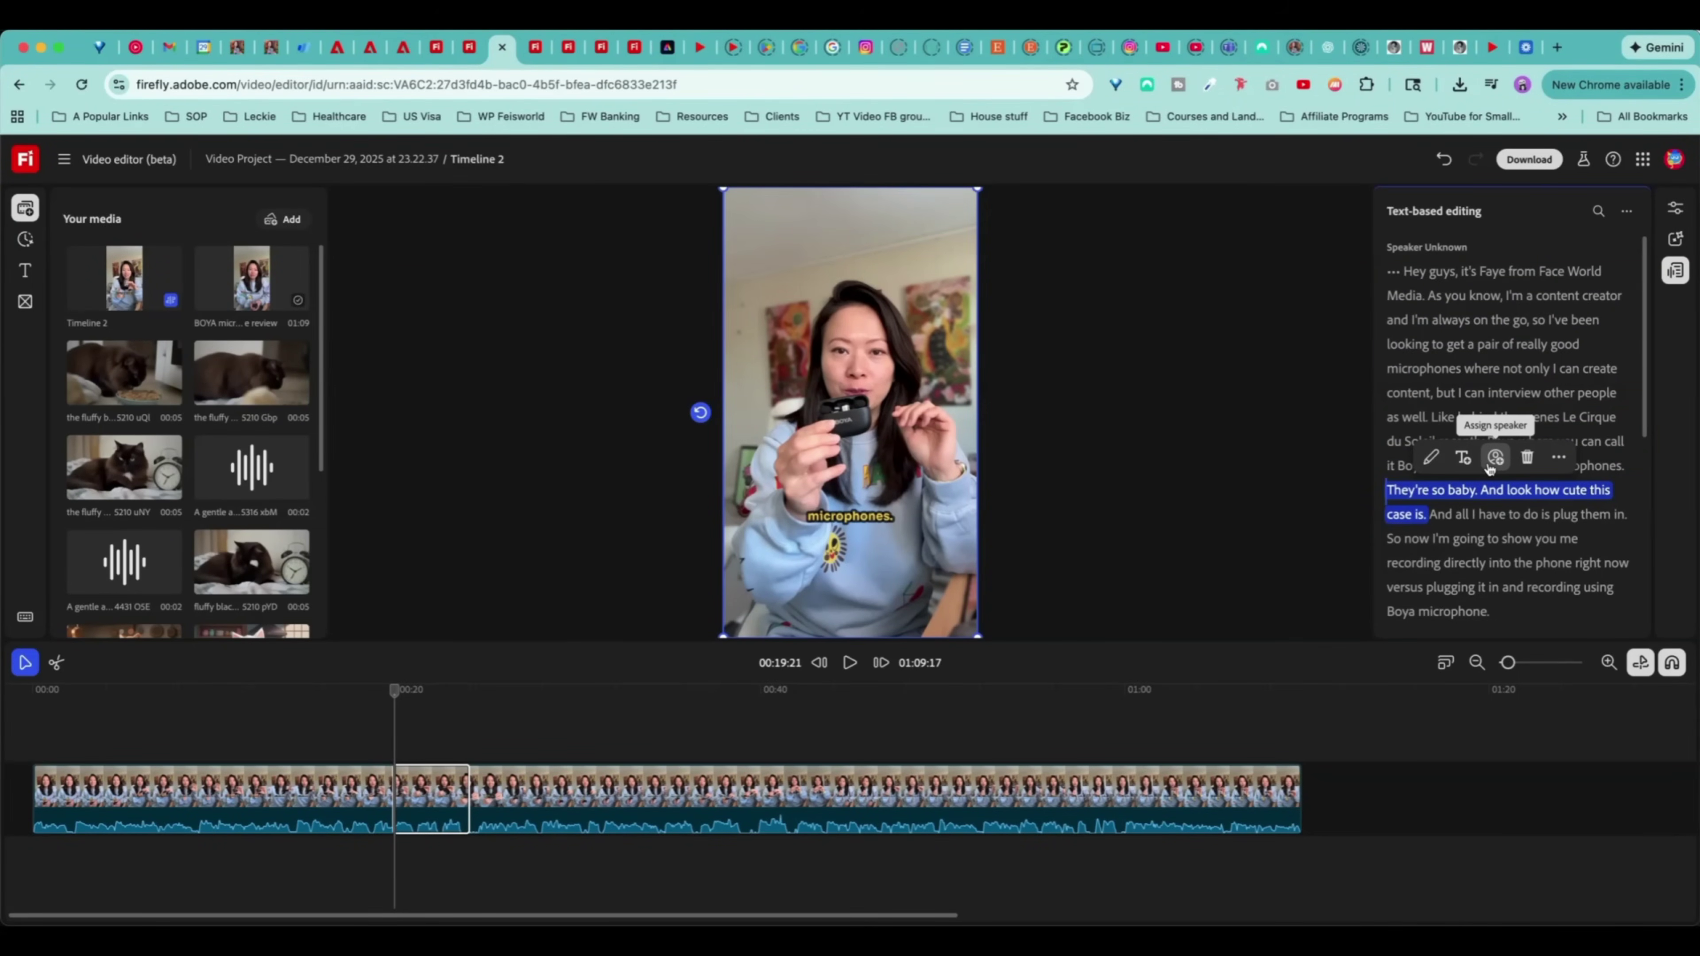
click(1557, 459)
click(1557, 460)
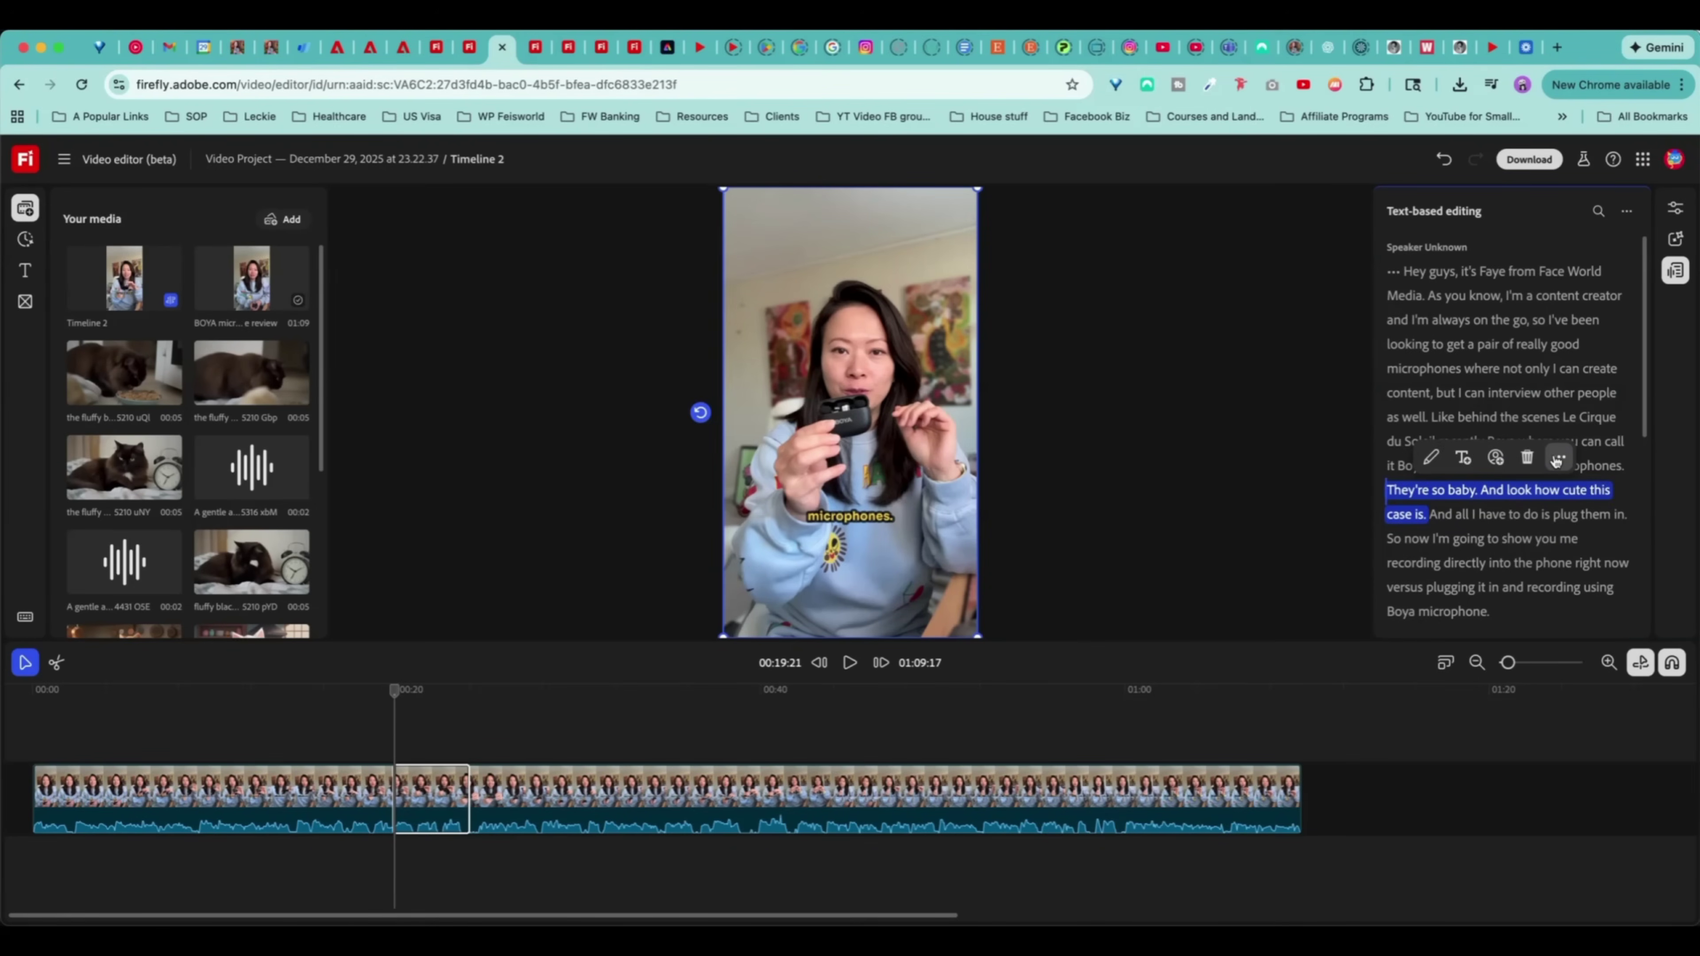
click(1557, 460)
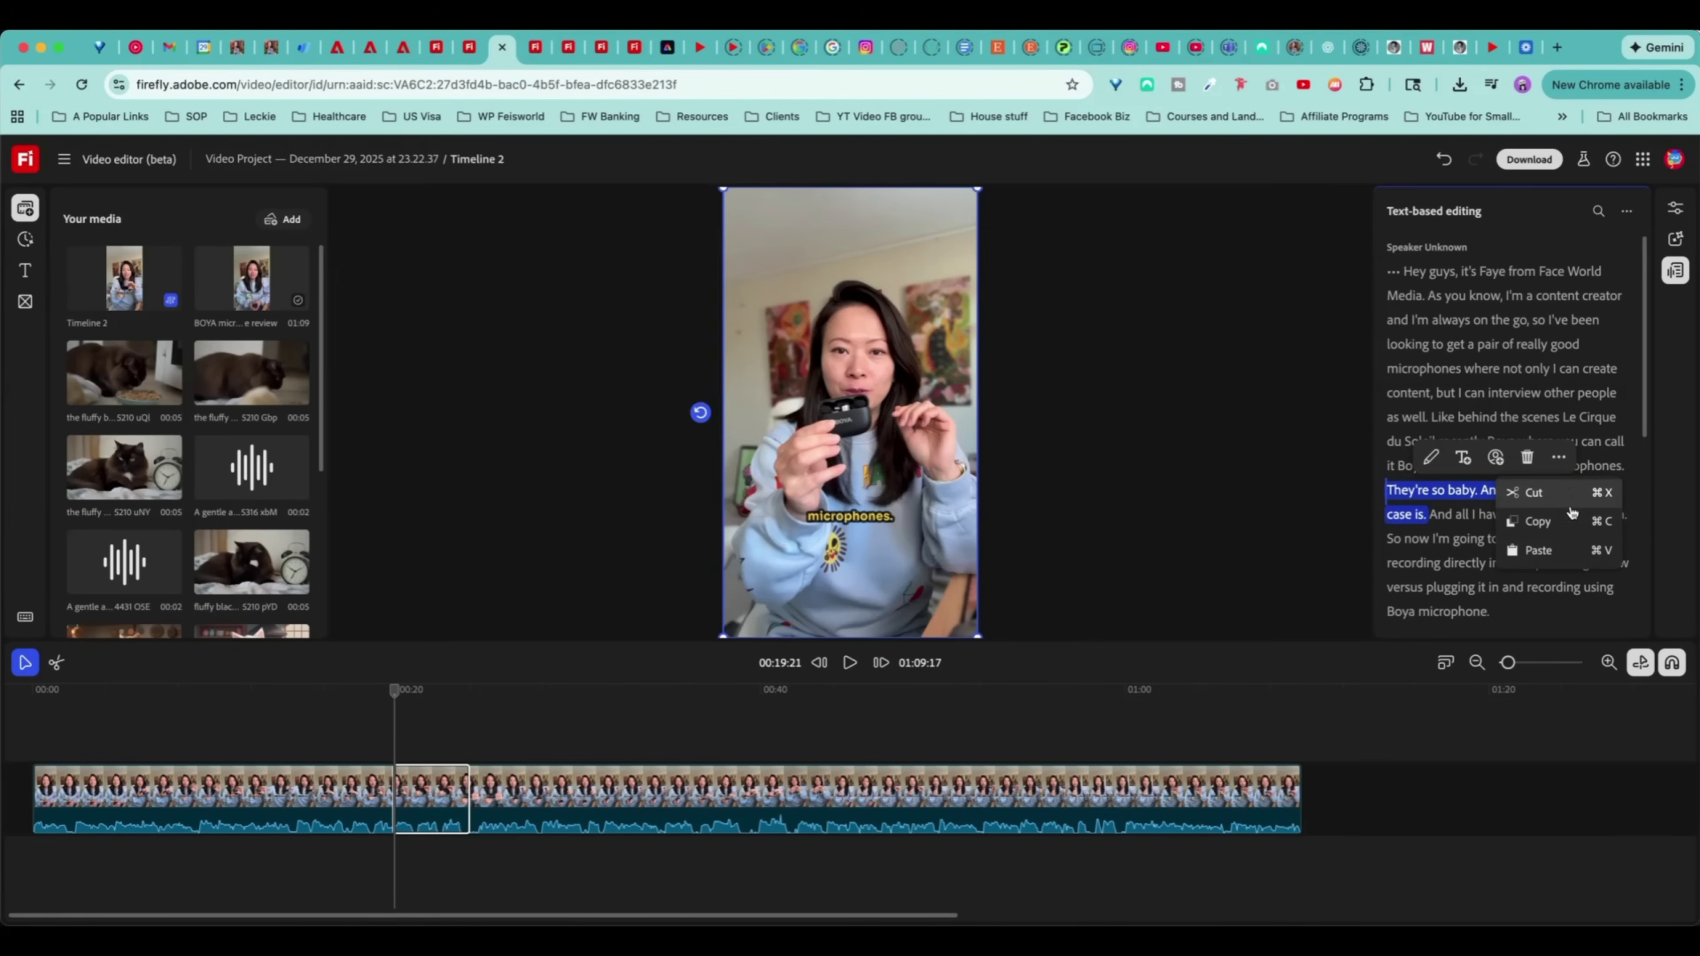
click(1526, 458)
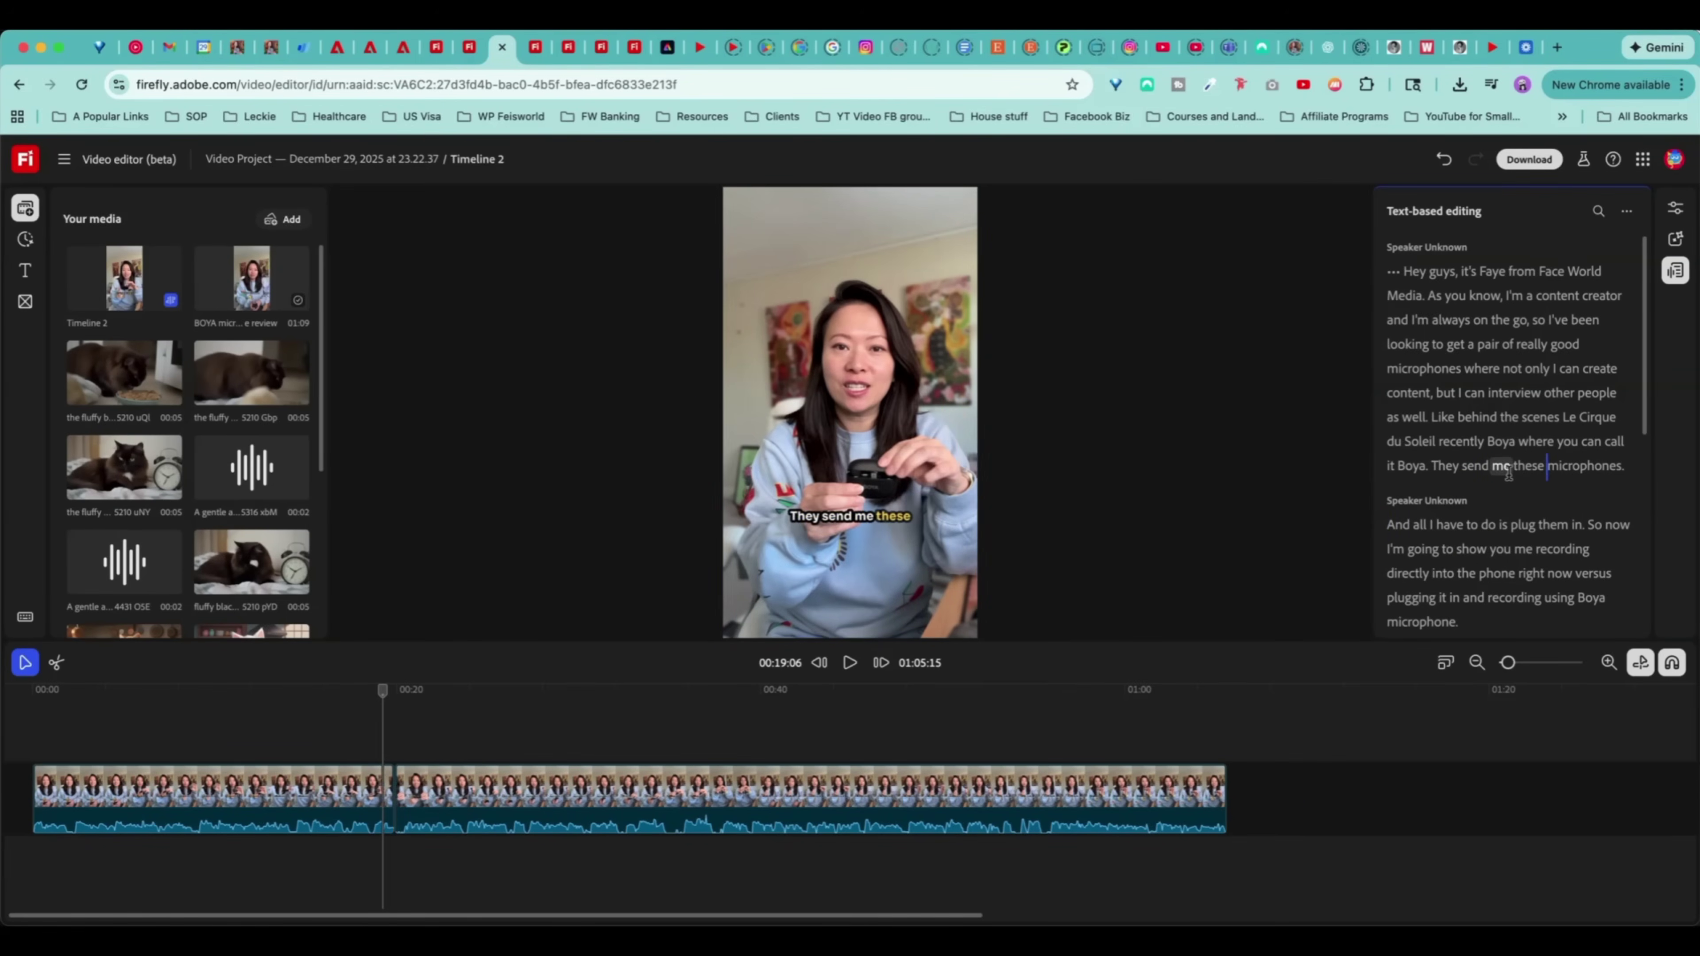
- Play the video across the deleted passage, starting in "They send me these microphones", and stop after "right now versus"
click(1505, 468)
key(space)
key(XF86AudioRaiseVolume)
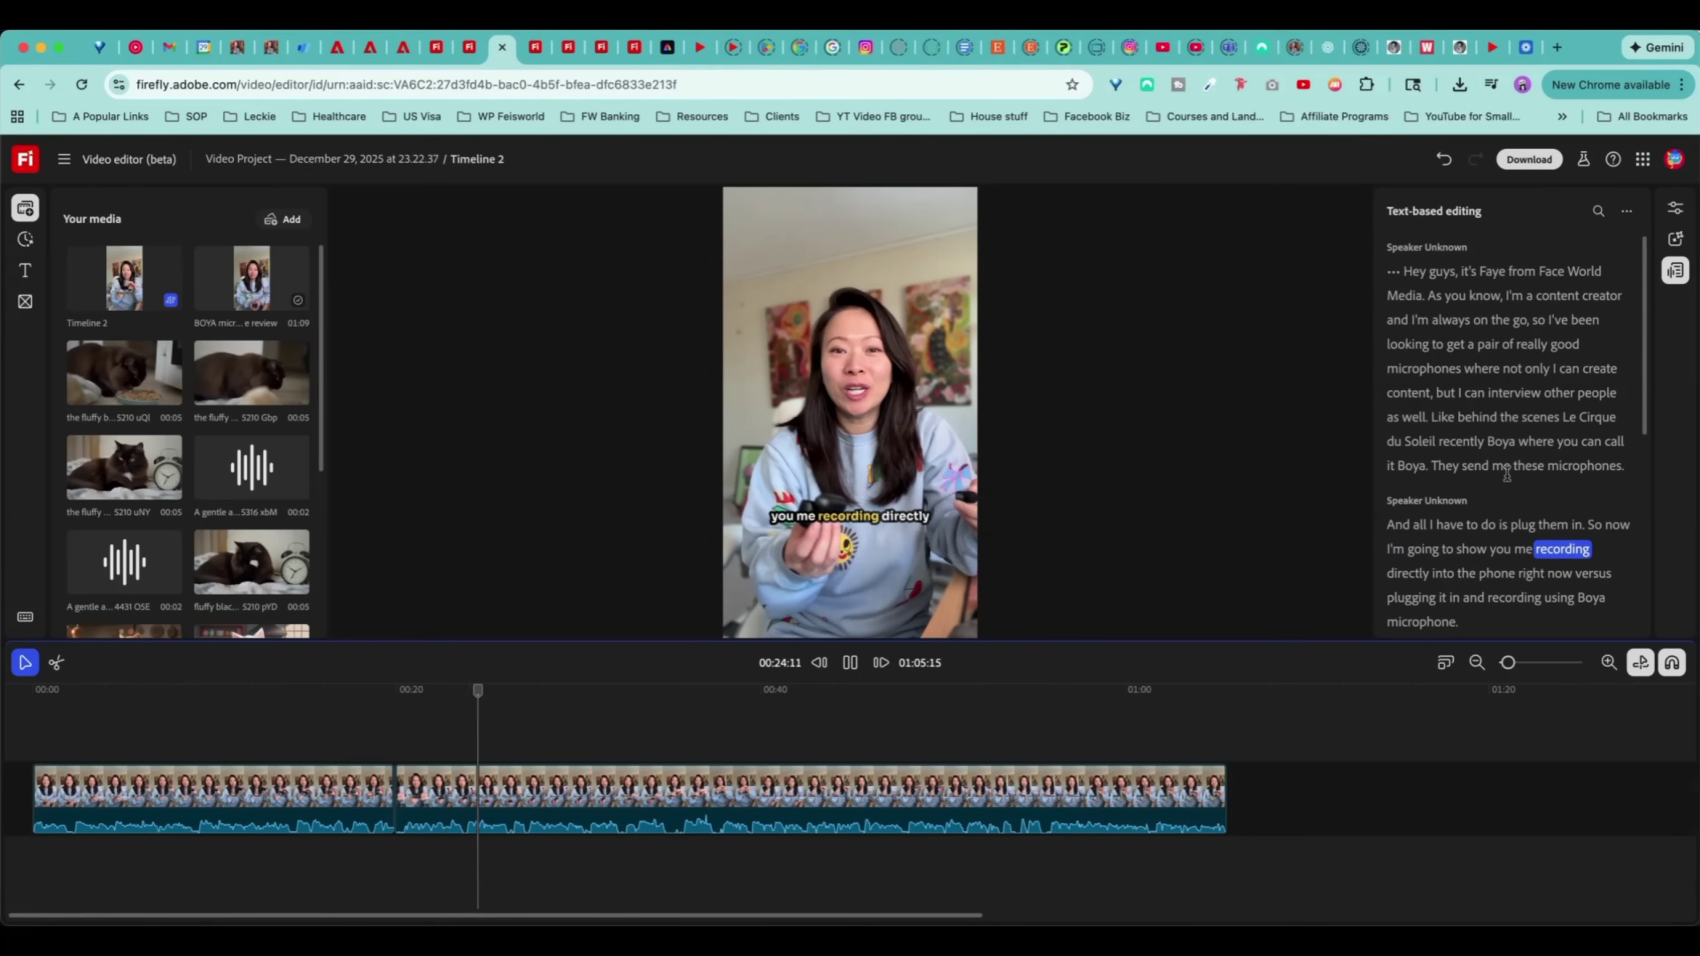
click(1612, 574)
scroll(1513, 595, down, 2)
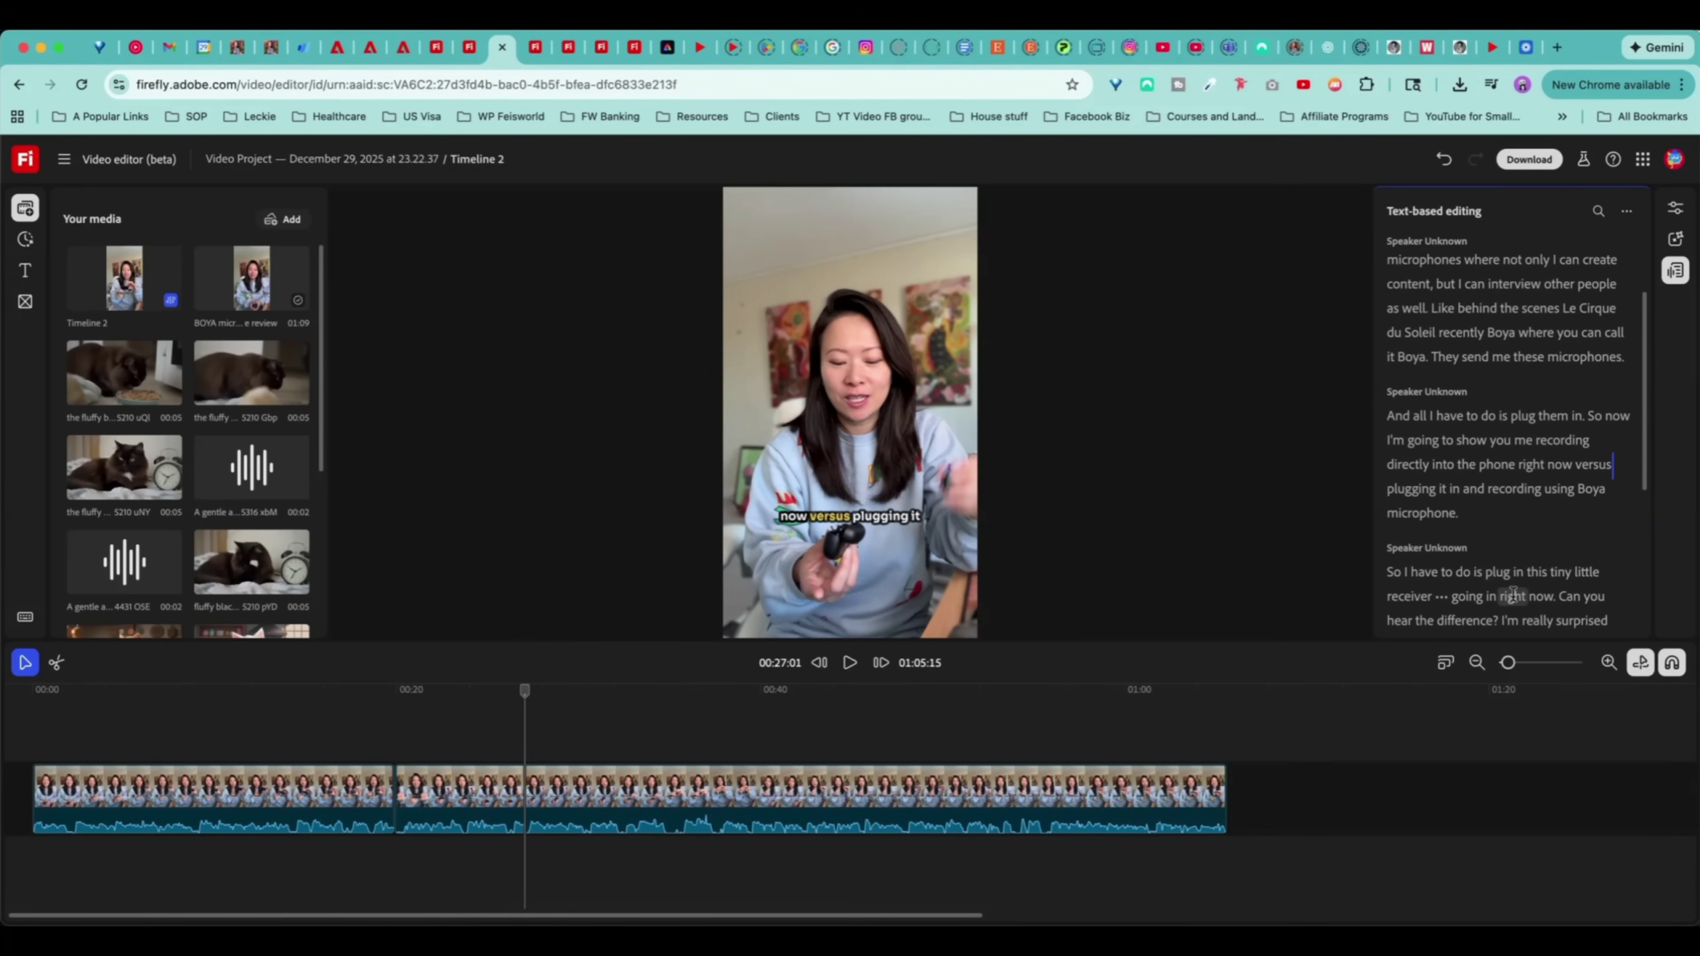
- Try to extend the end of the last clip on the timeline
scroll(1538, 663, up, 3)
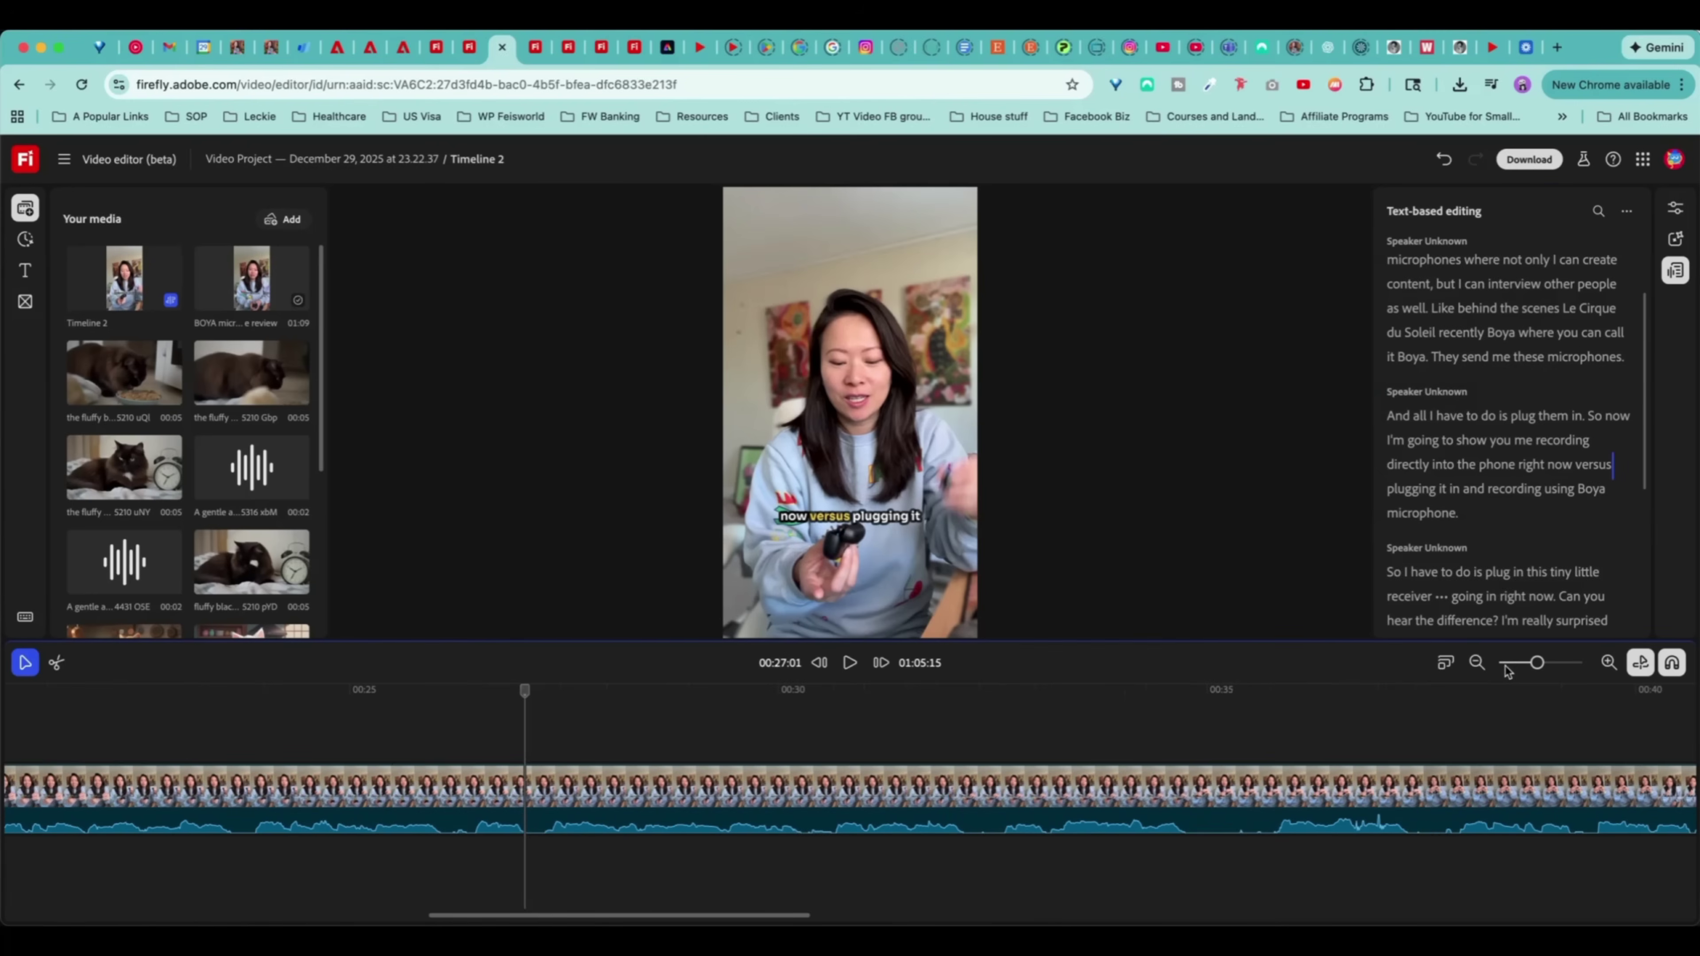
scroll(1069, 735, down, 2)
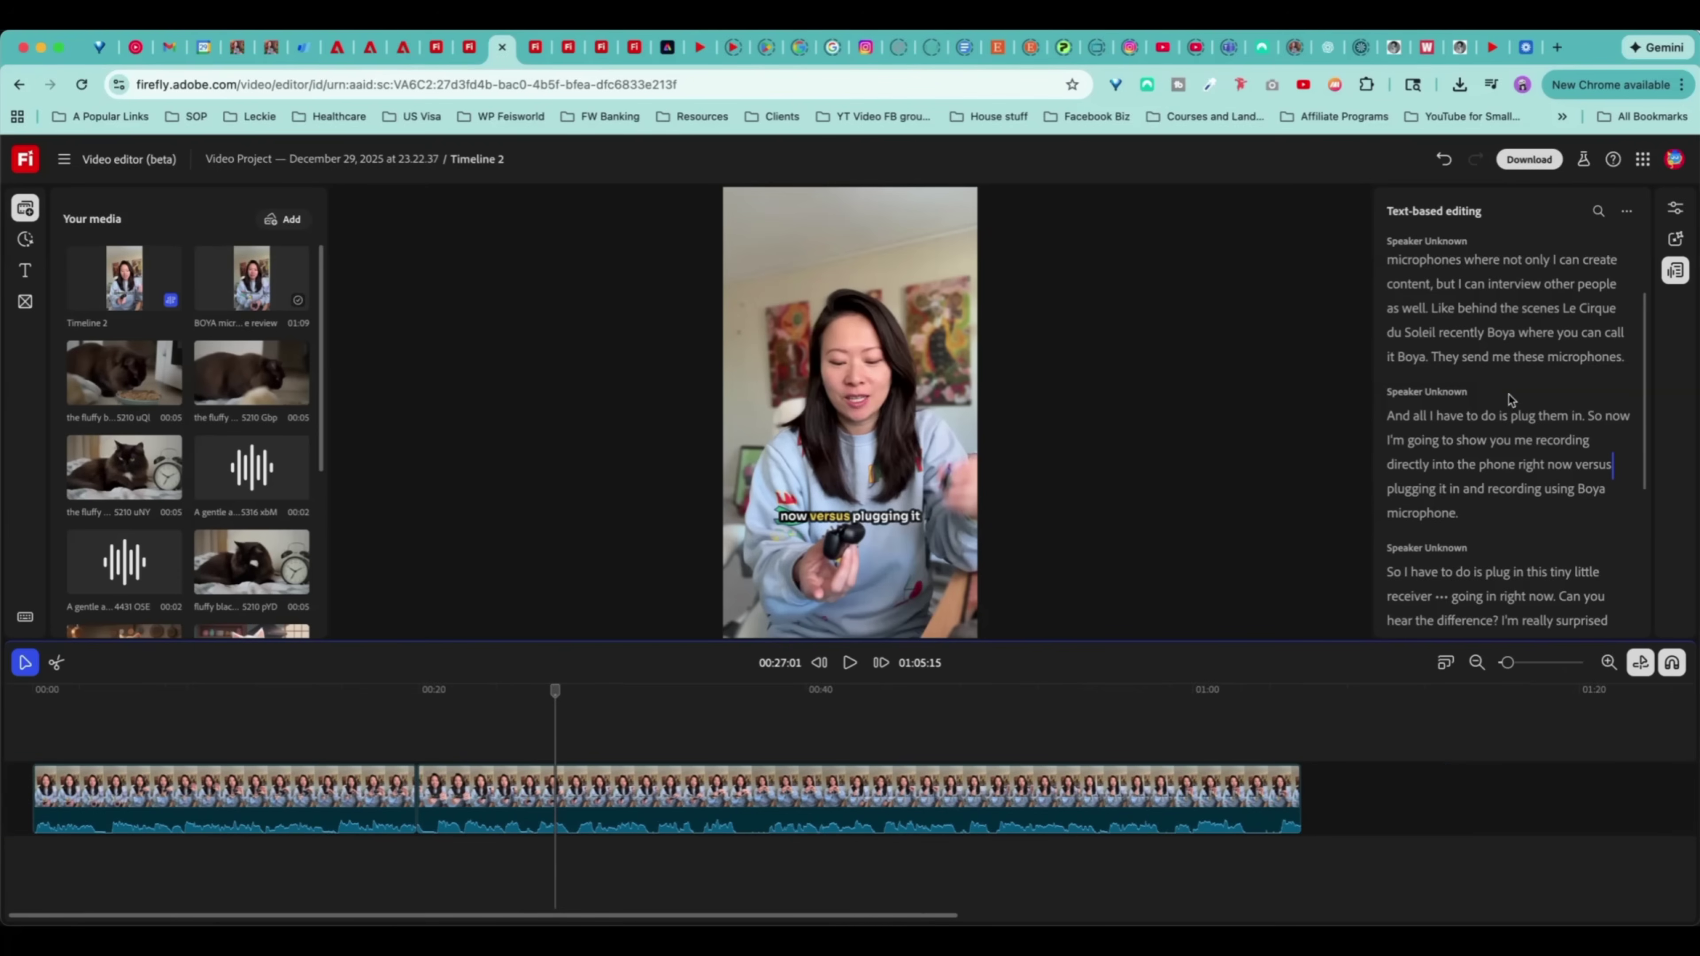
click(970, 797)
scroll(971, 797, up, 4)
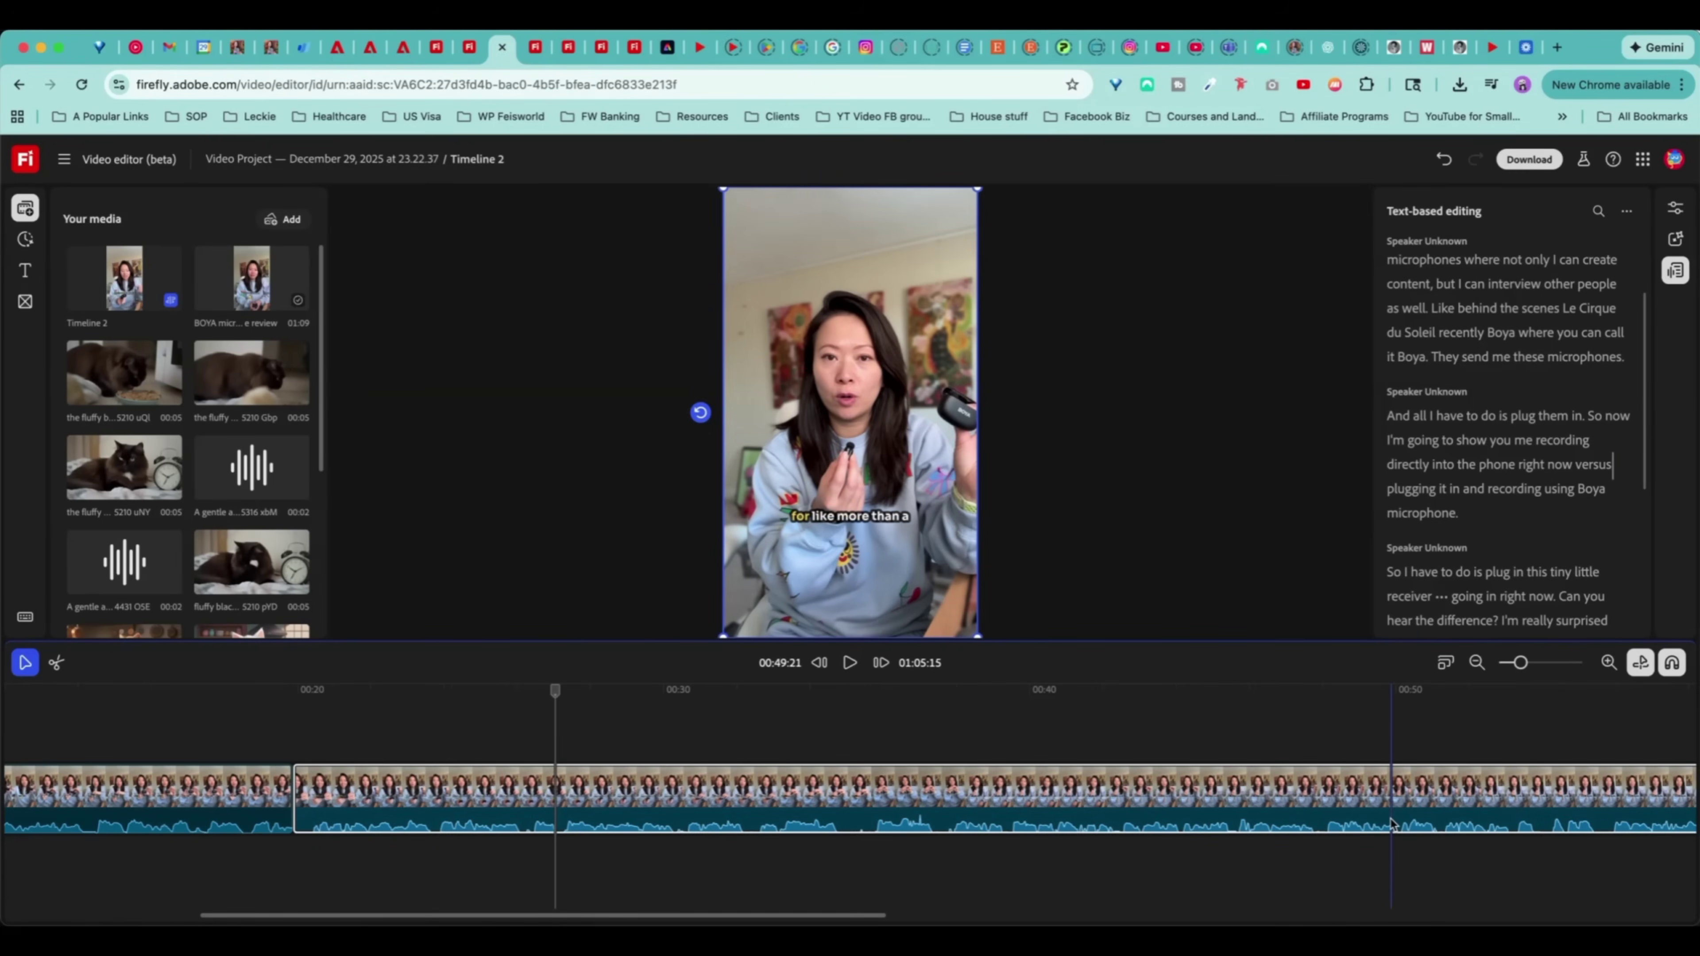
scroll(1391, 824, right, 5)
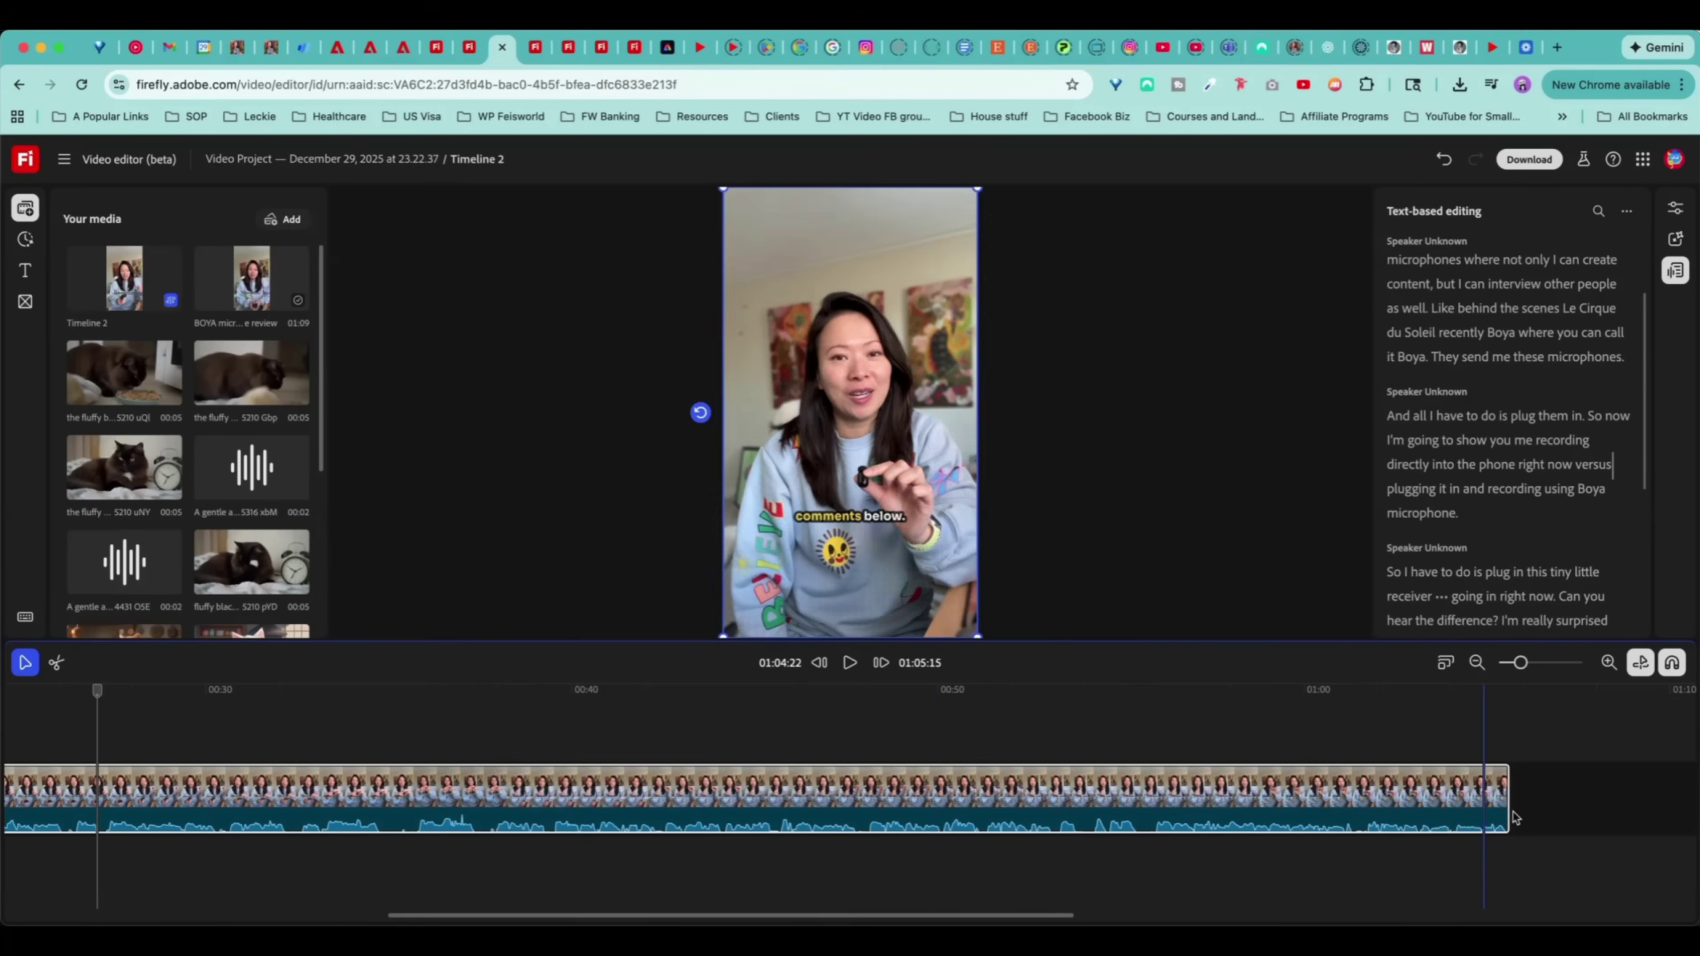
drag(1510, 799, 1548, 821)
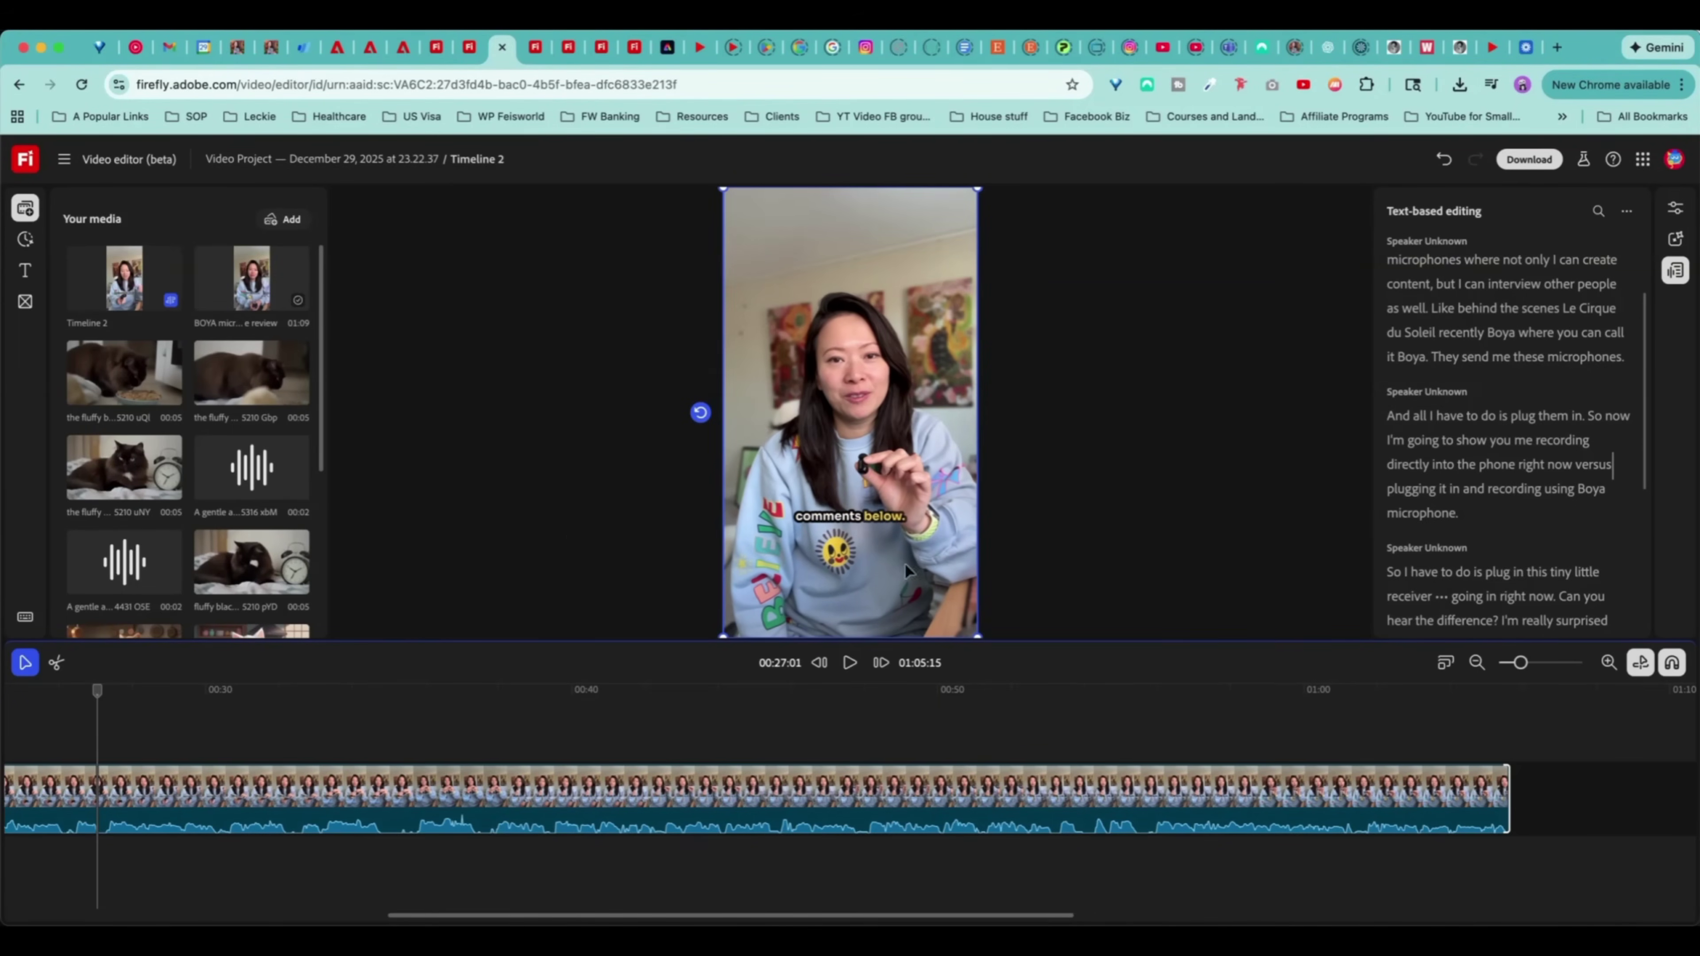
- Split the last clip at 00:36:14, before "right now", and again just before the word "affordable"
click(55, 663)
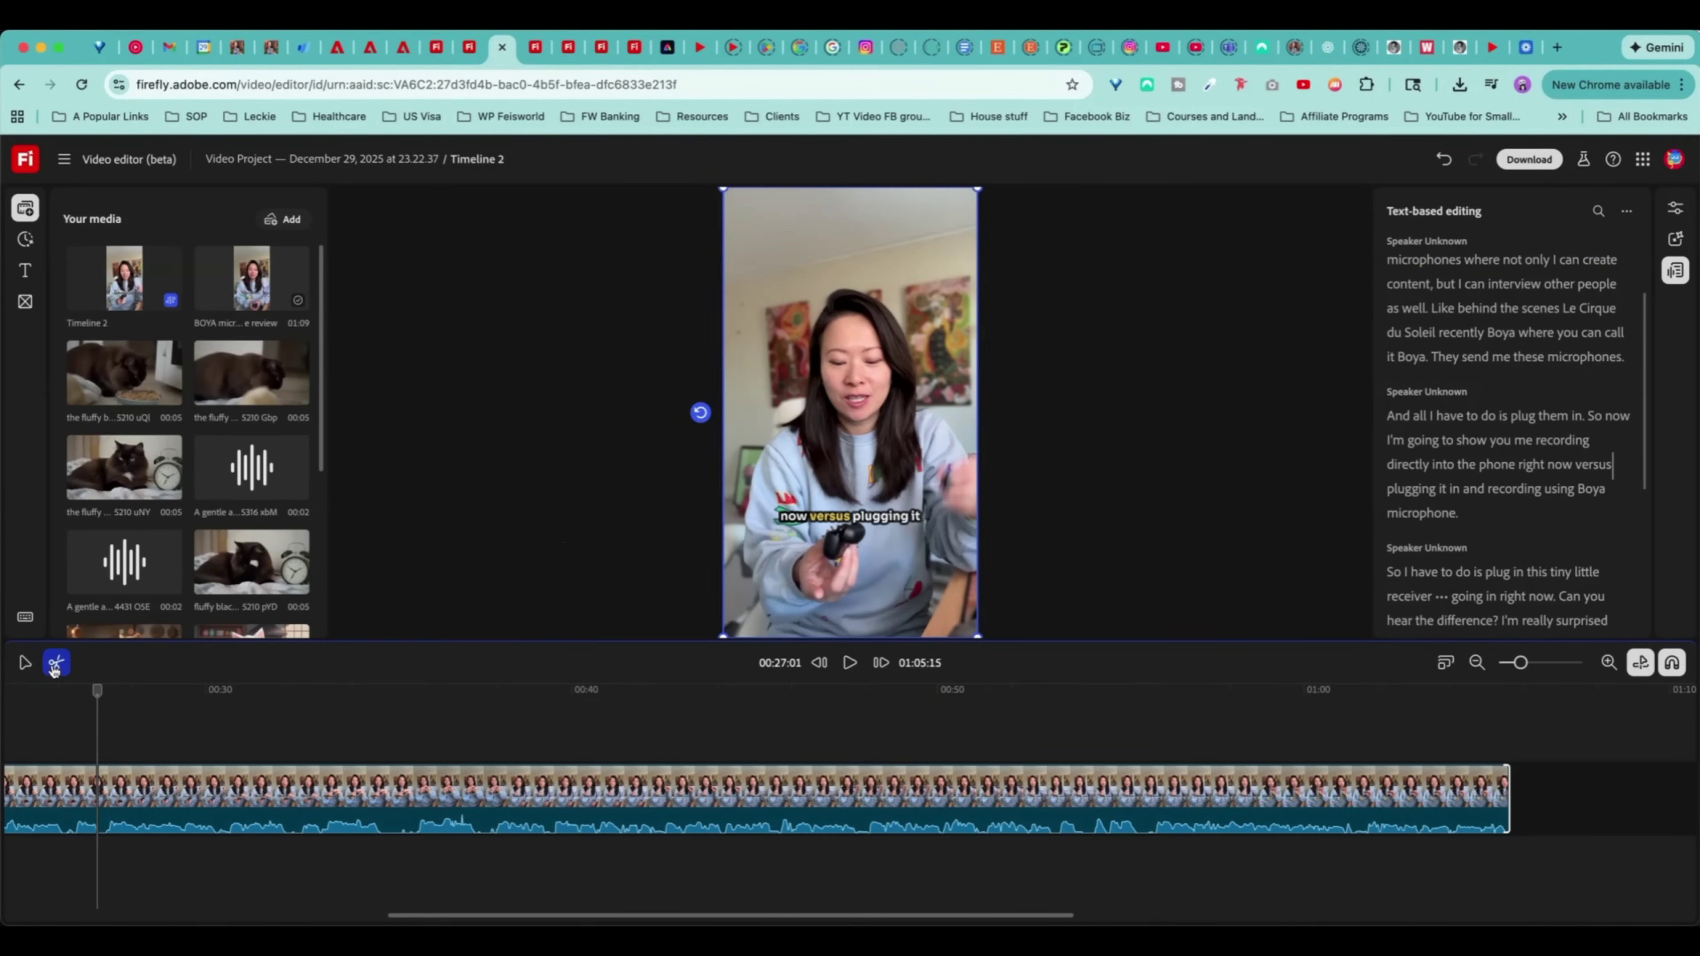
click(447, 765)
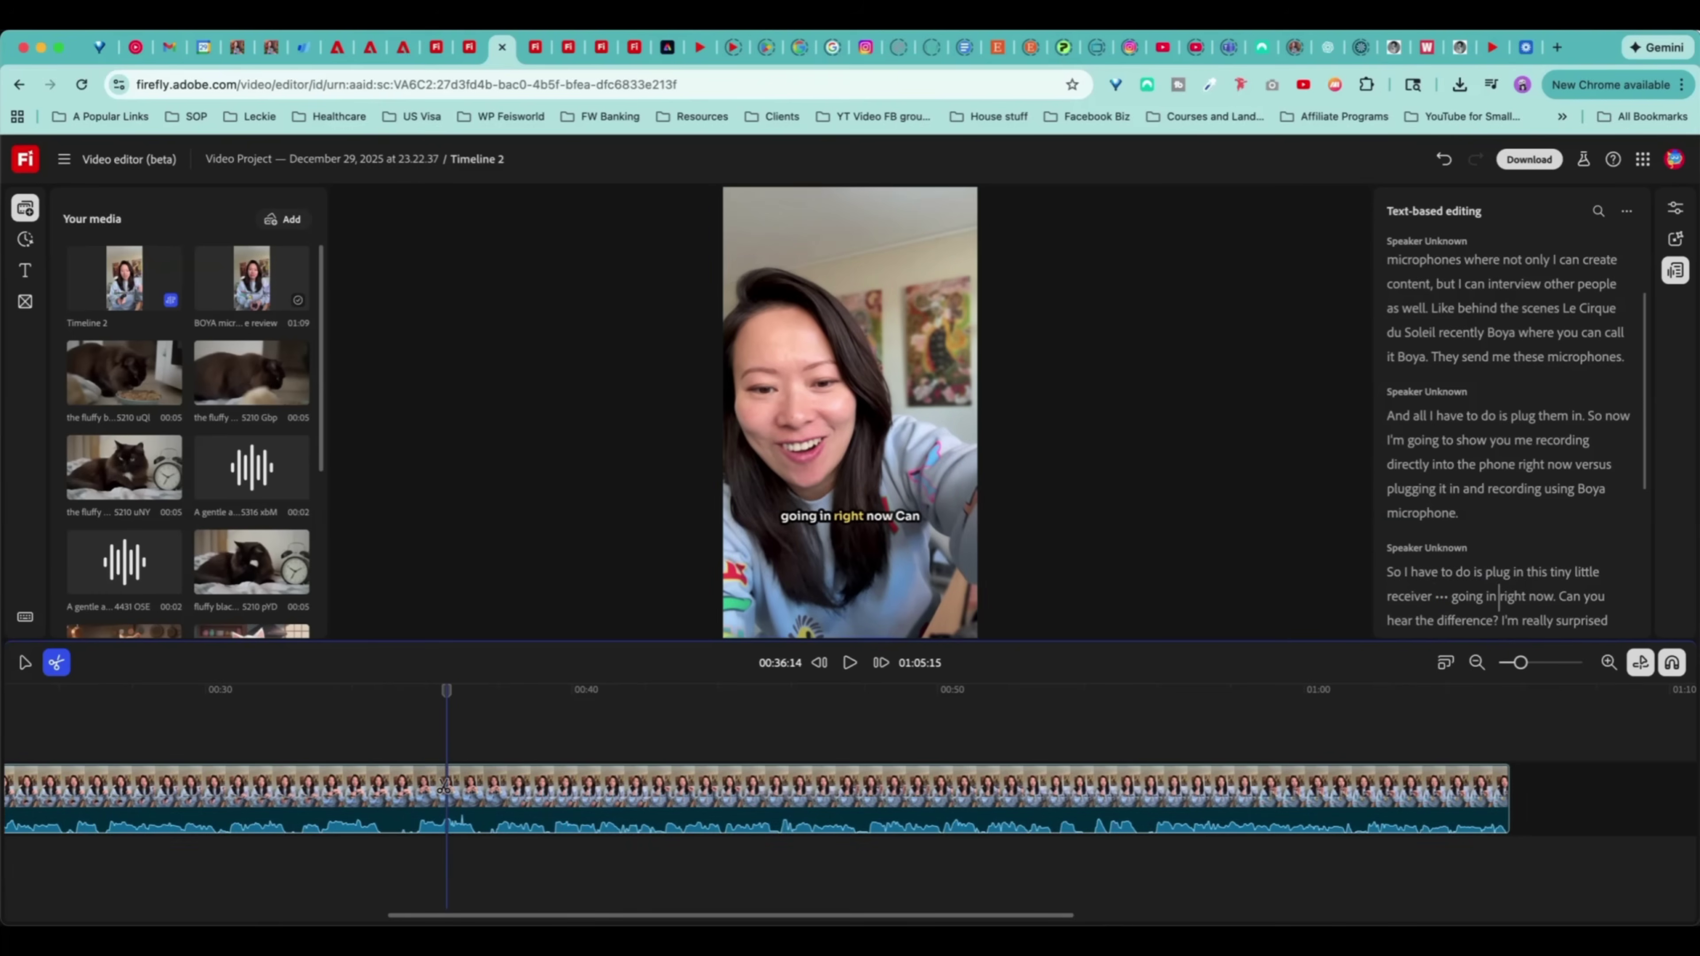
click(750, 820)
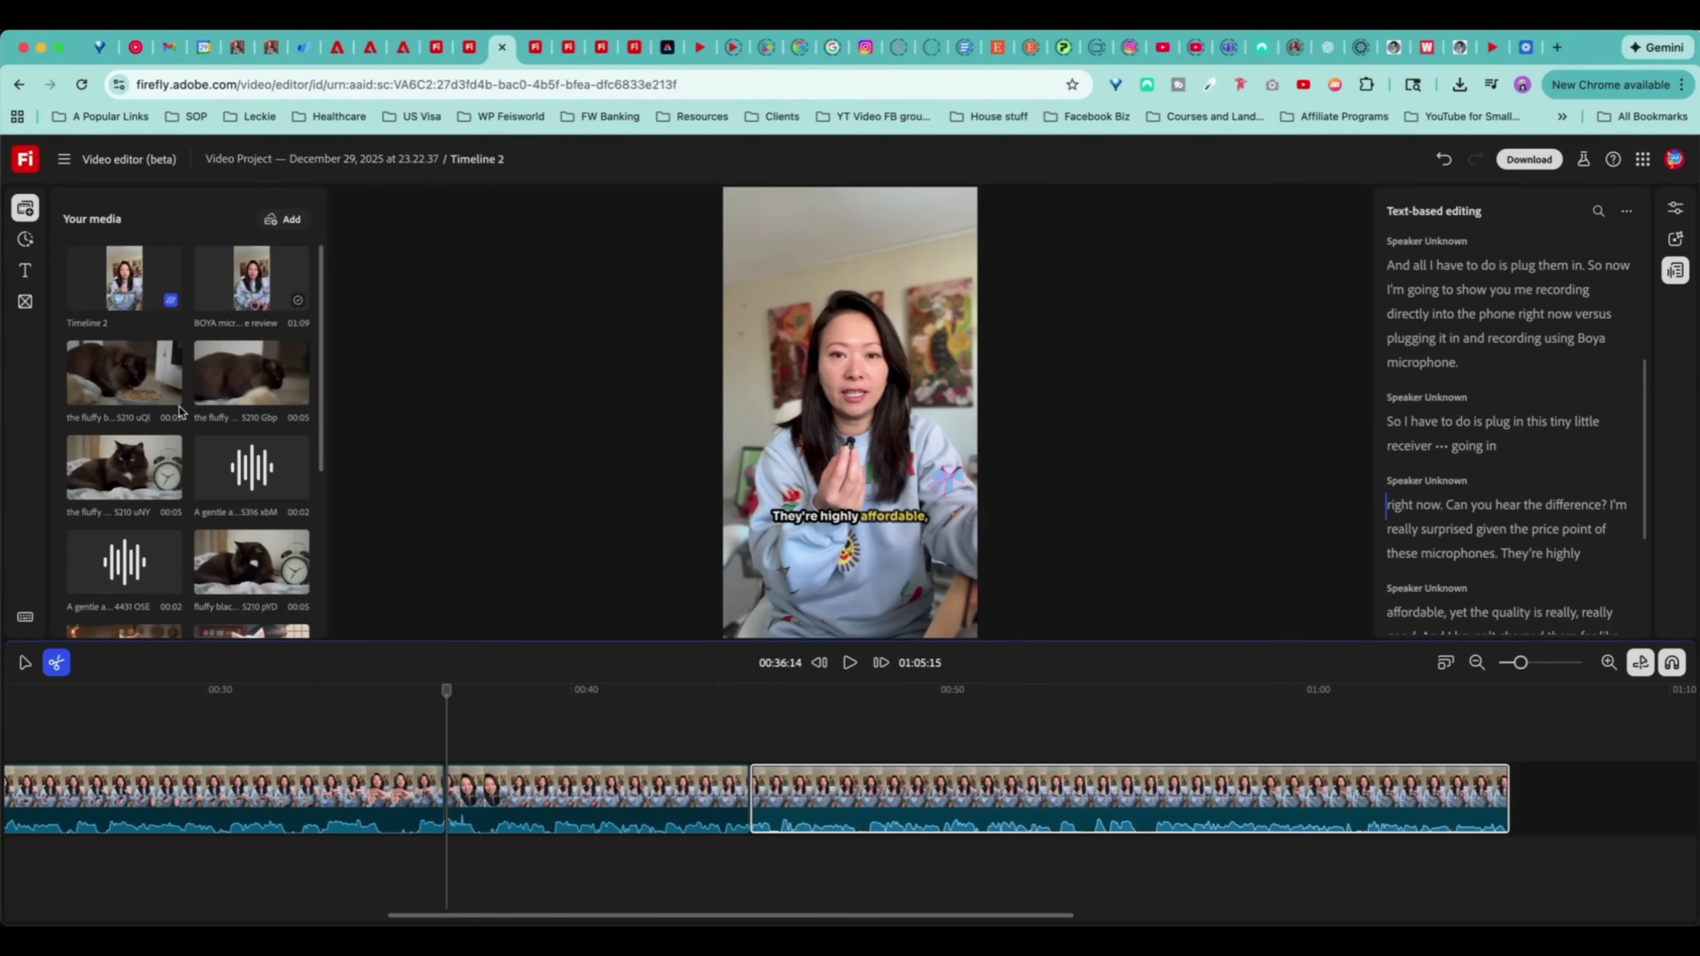
click(25, 239)
click(26, 271)
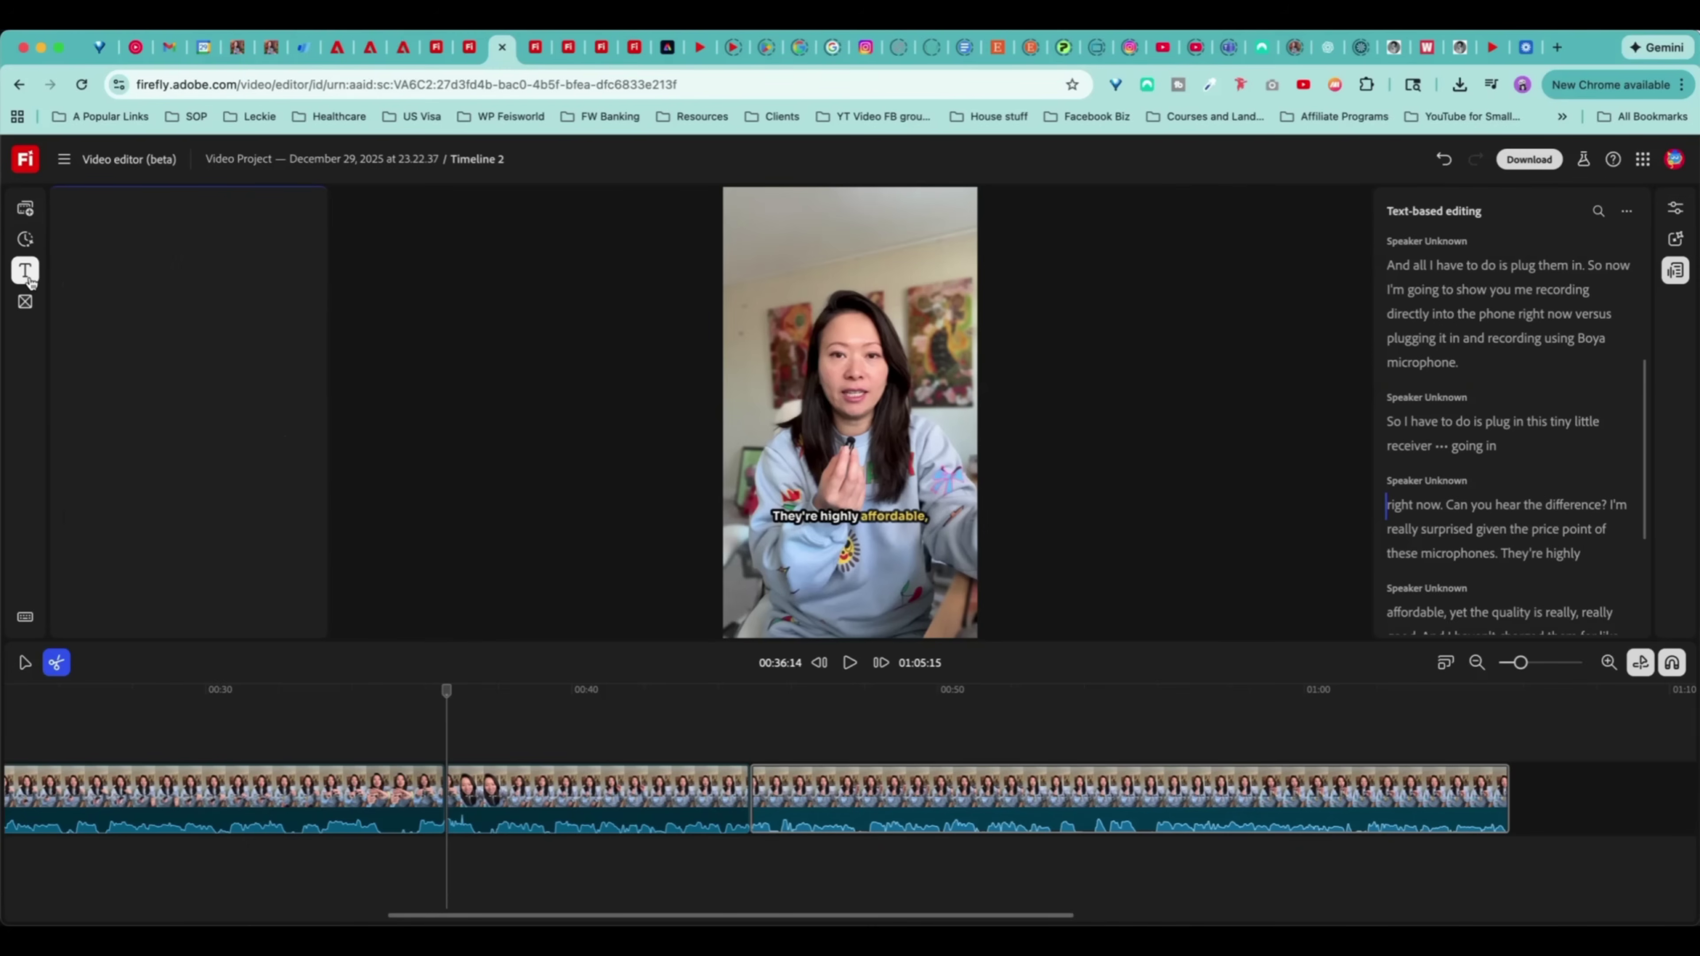
click(25, 301)
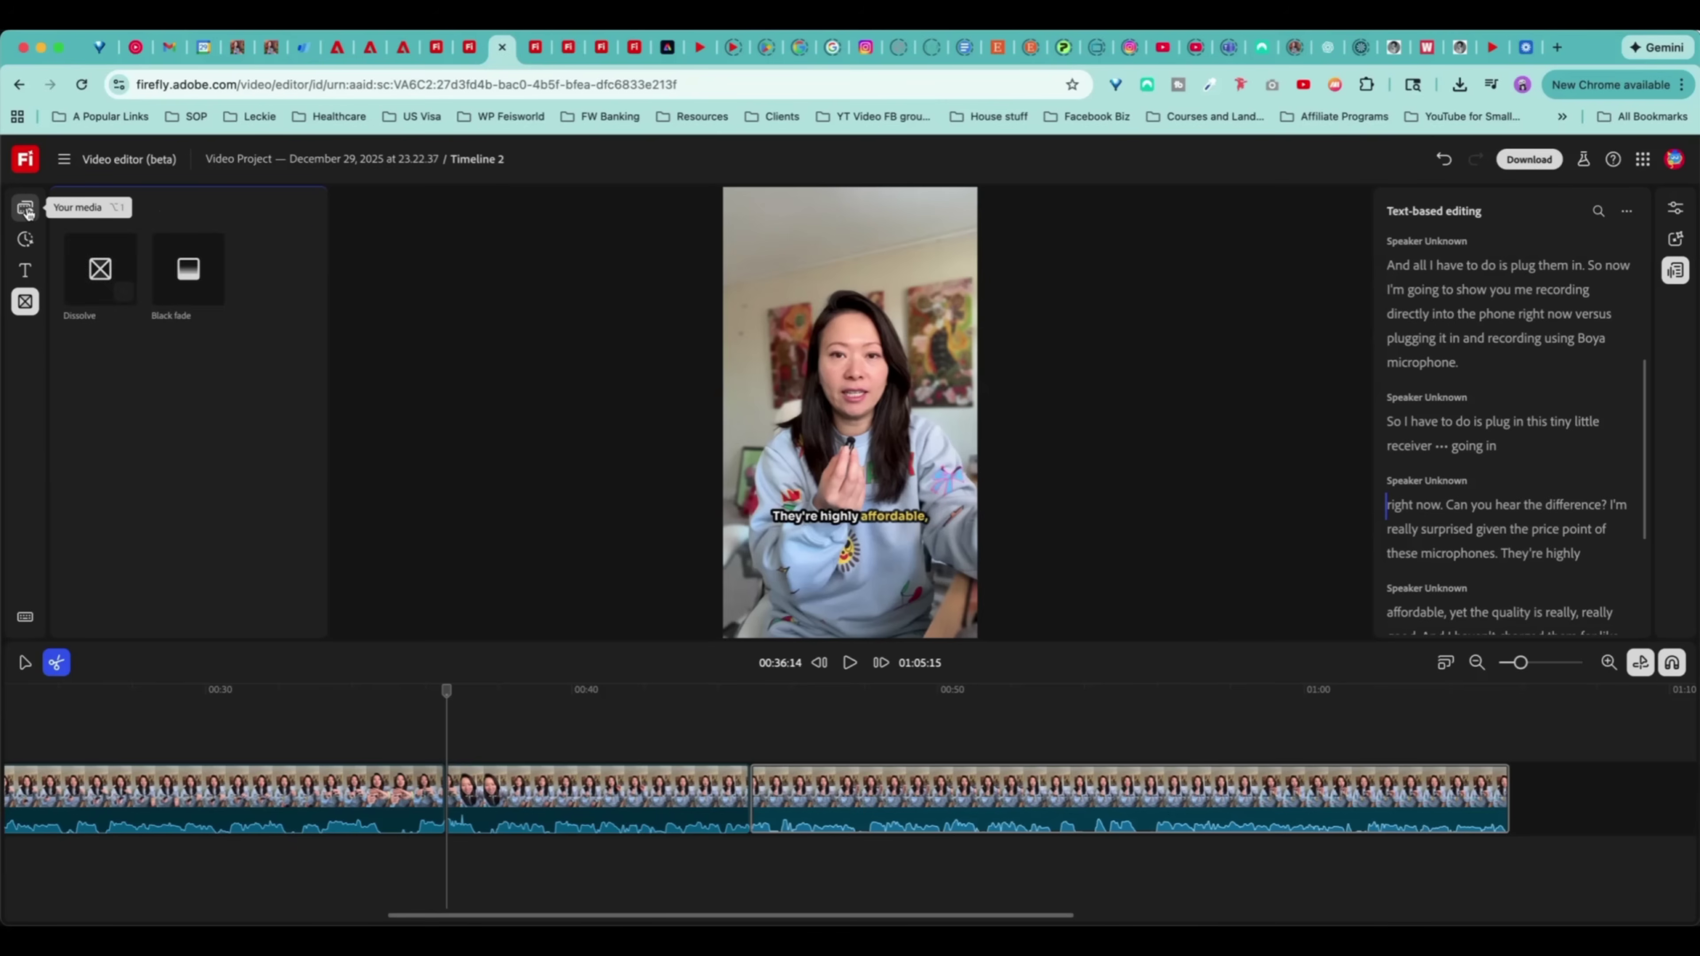
click(26, 209)
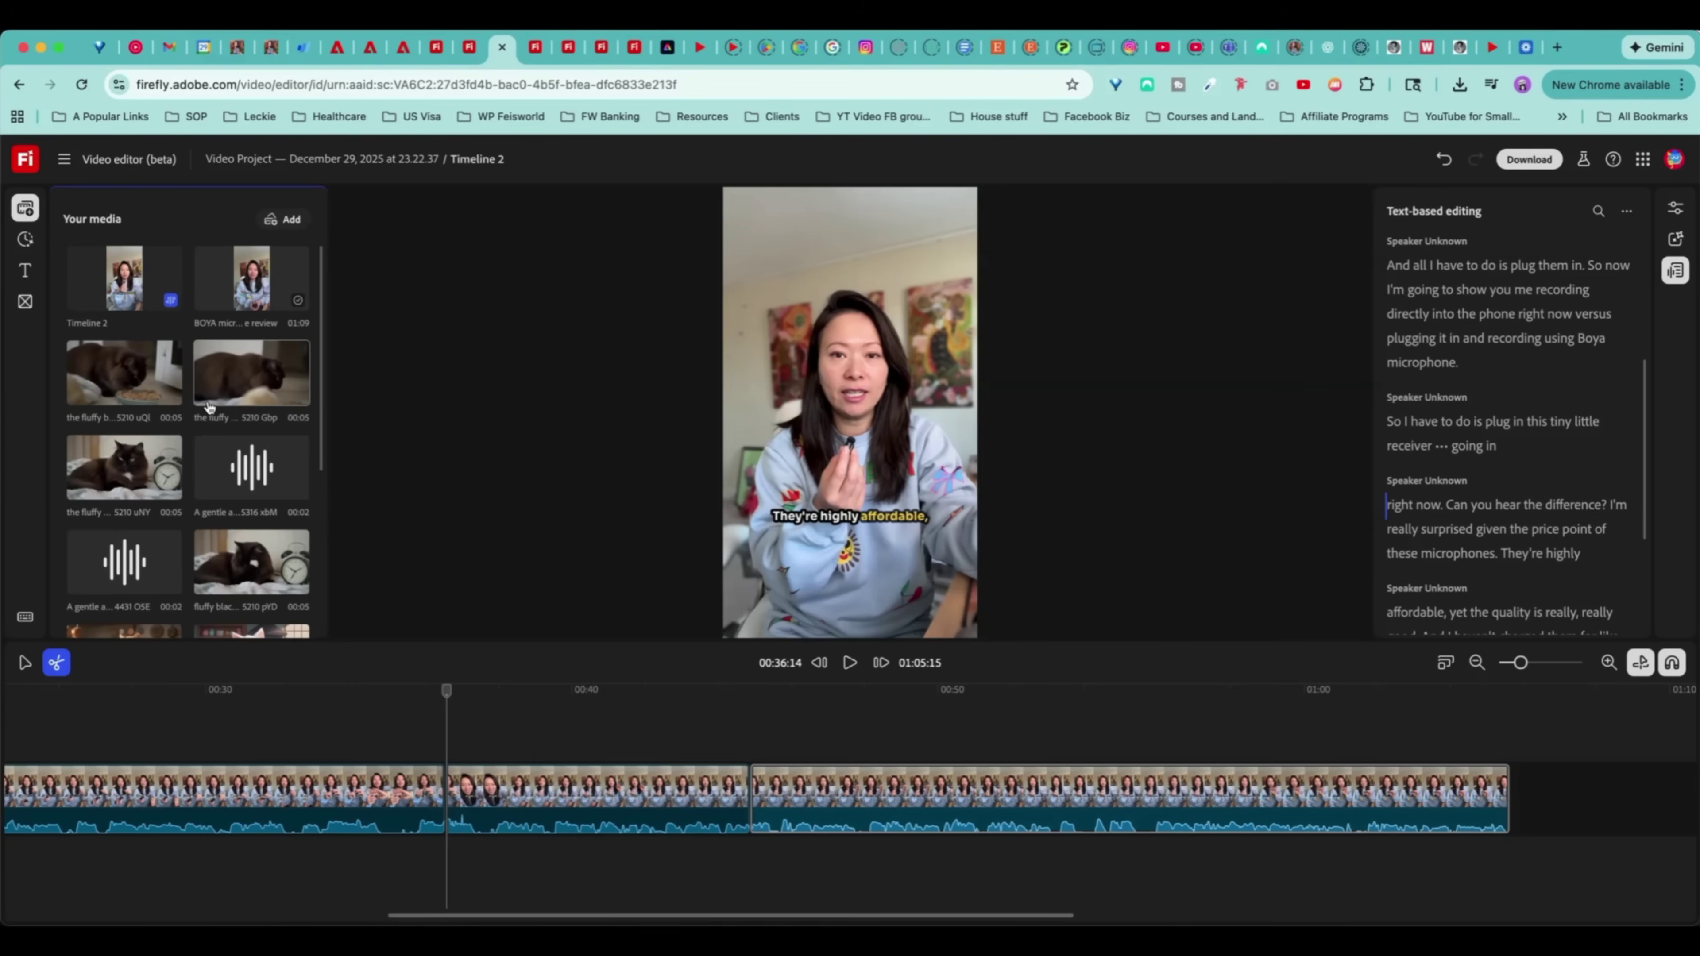